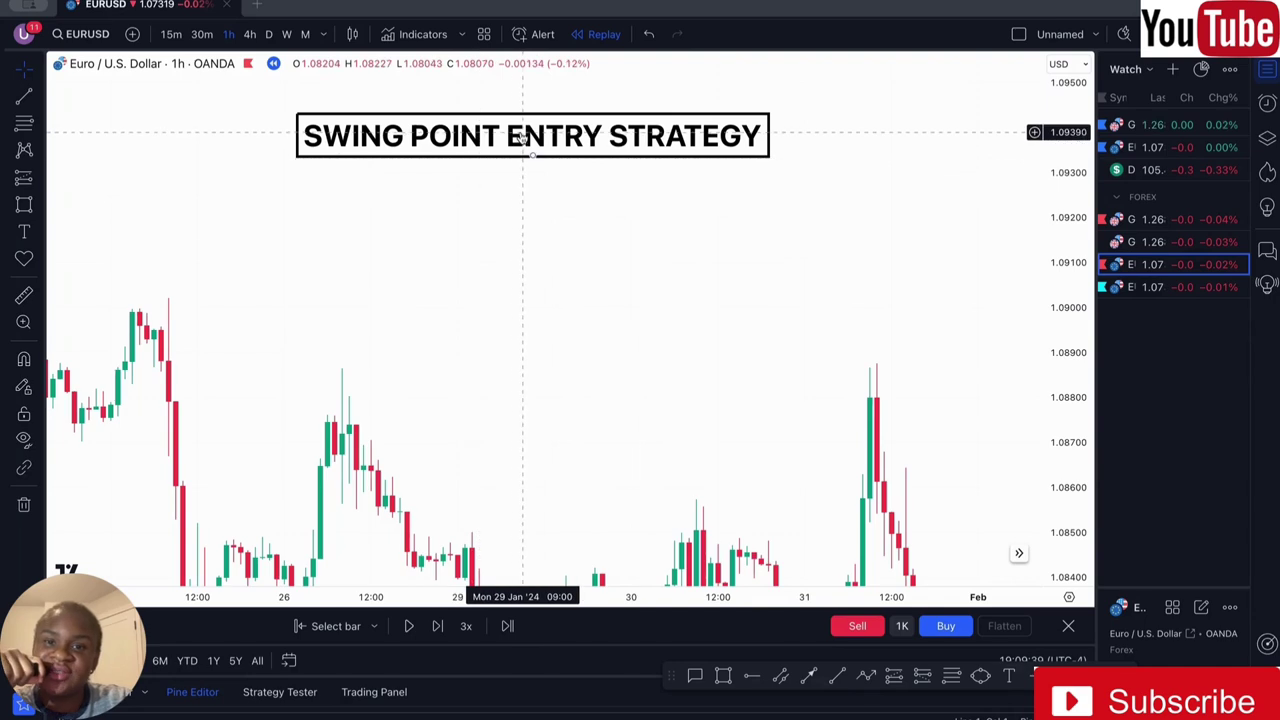
Move the "SWING POINT ENTRY STRATEGY" title slightly up and to the right above the candles, then deselect it.
{"action": "left_click", "coordinate": [594, 127]}
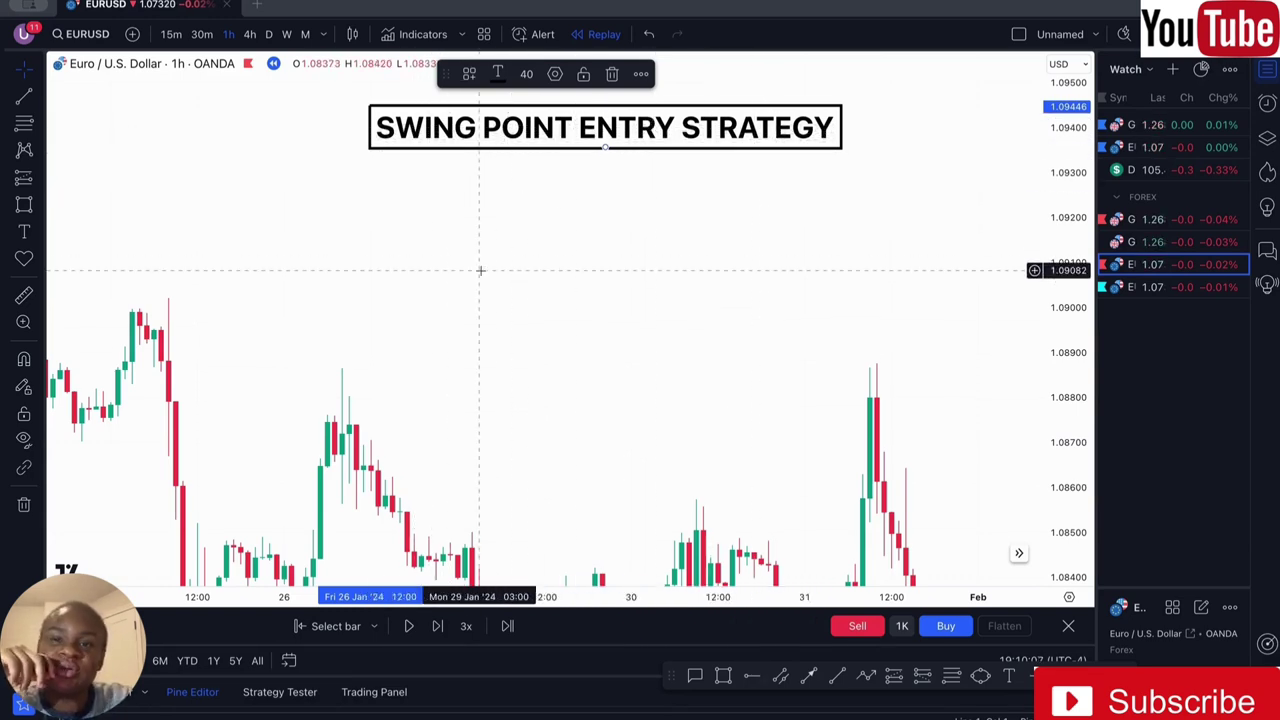
{"action": "left_click_drag", "start_coordinate": [559, 127], "coordinate": [573, 116]}
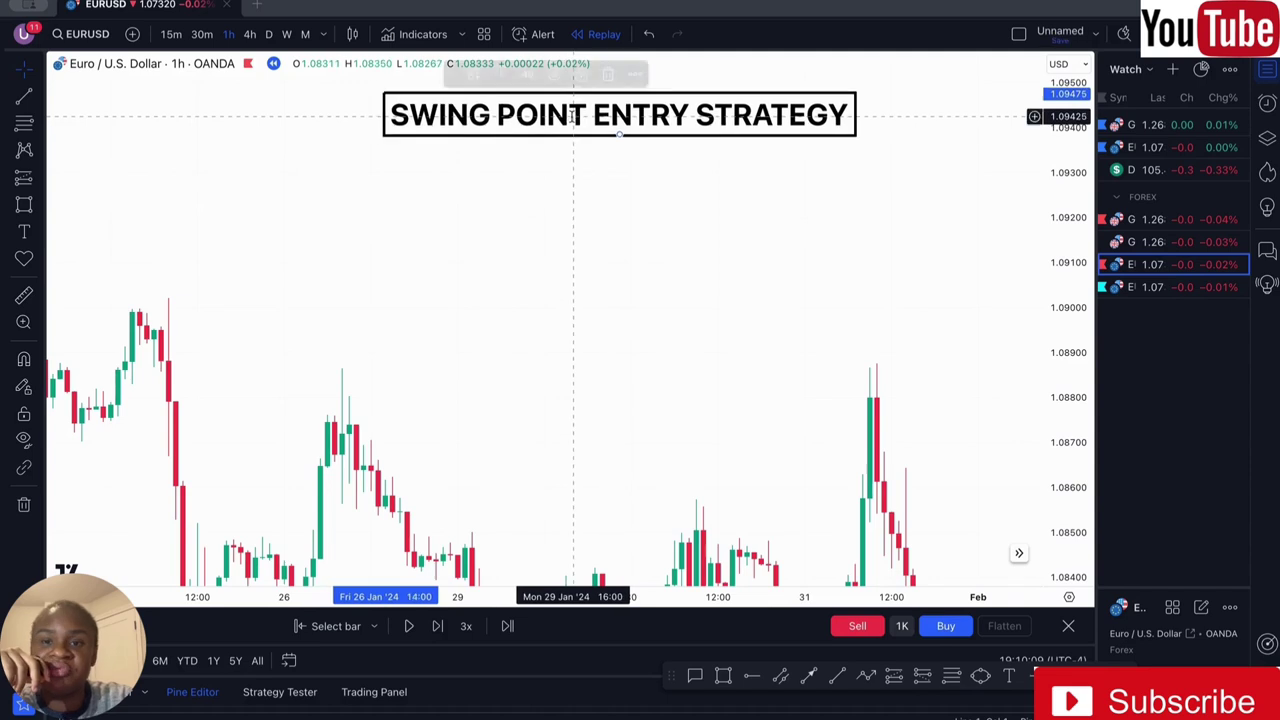
{"action": "left_click", "coordinate": [443, 250]}
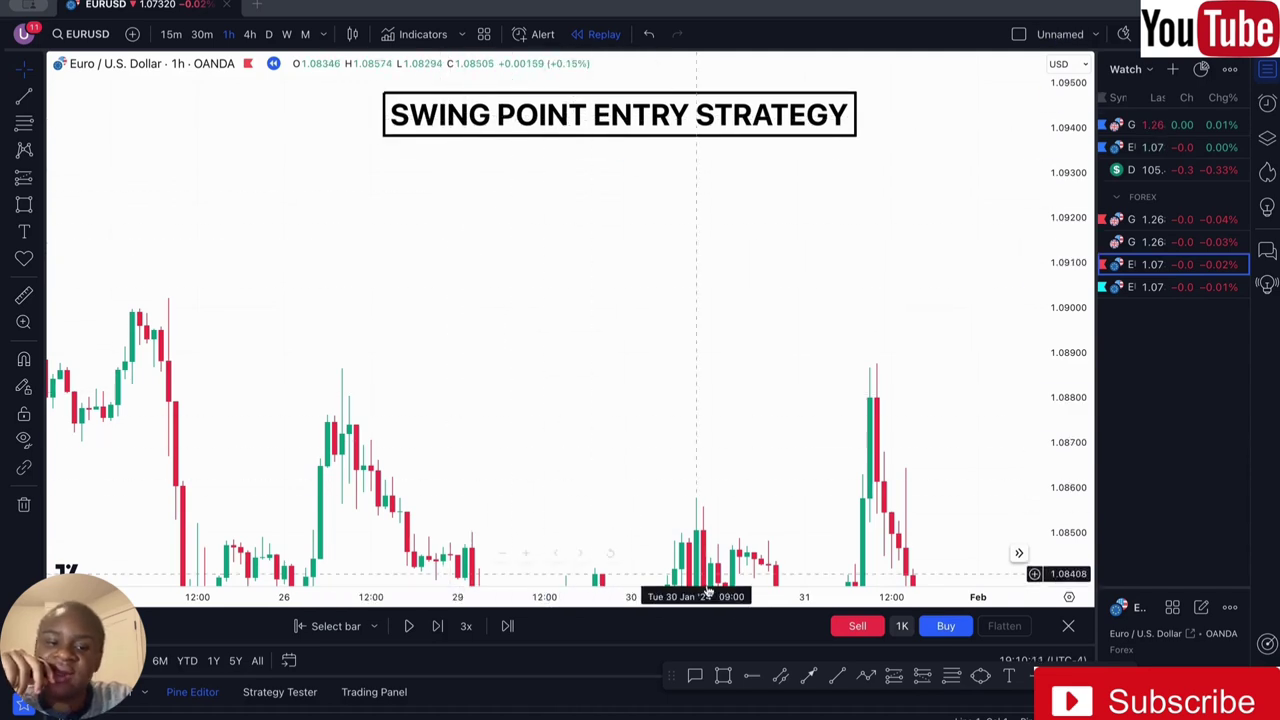
Draw a rising zigzag path ending in an arrow at about 1.0927, and shift its second peak slightly earlier at about 1.0918.
{"action": "left_click", "coordinate": [864, 679]}
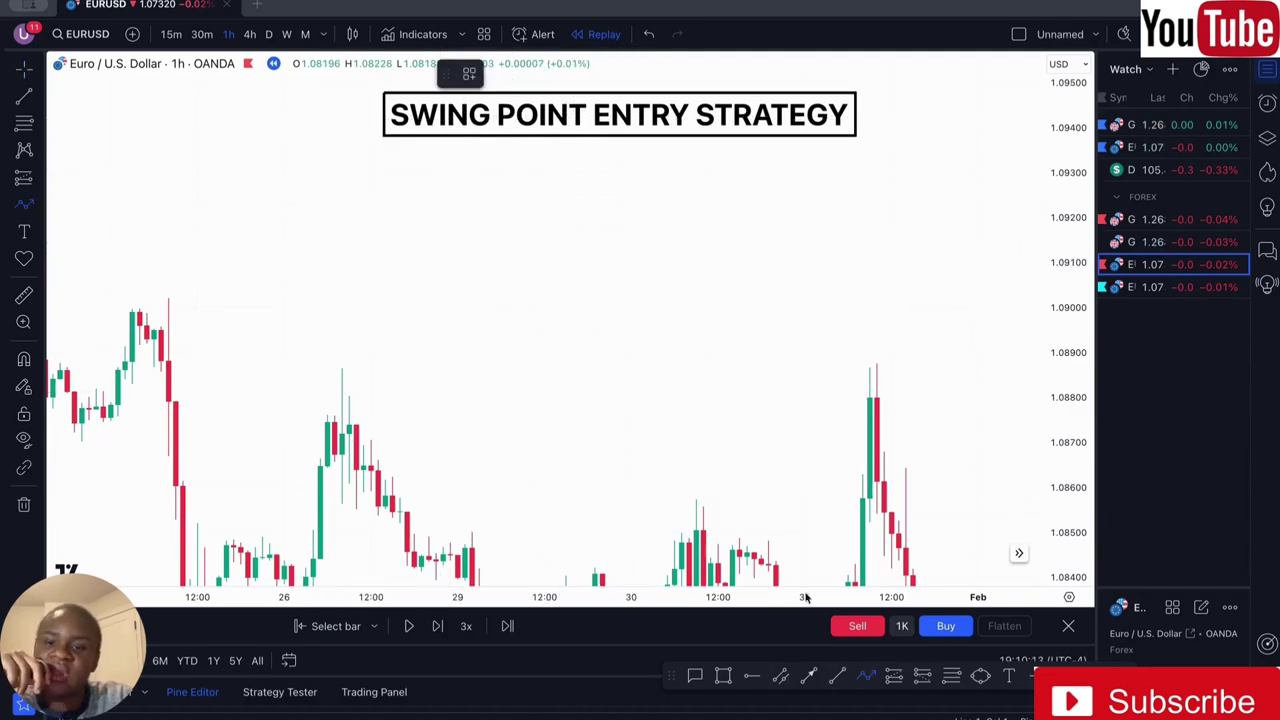
{"action": "left_click", "coordinate": [400, 338]}
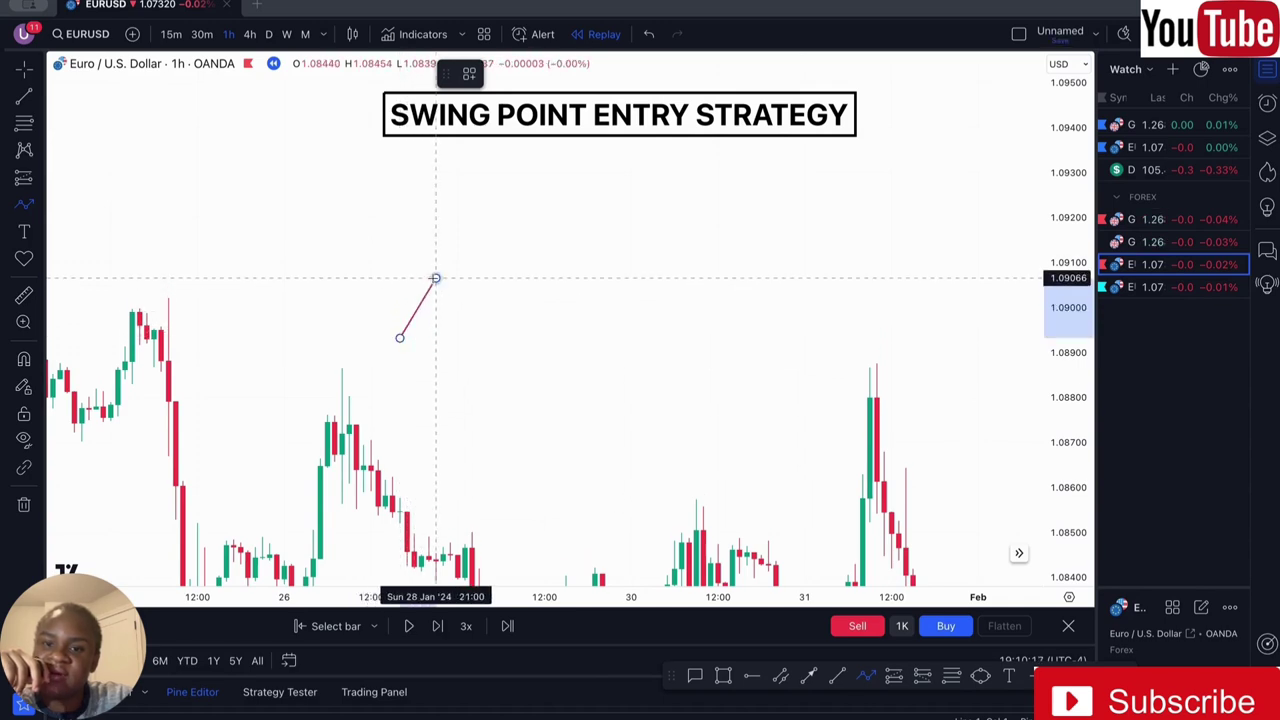
{"action": "left_click", "coordinate": [435, 278]}
{"action": "left_click", "coordinate": [457, 328]}
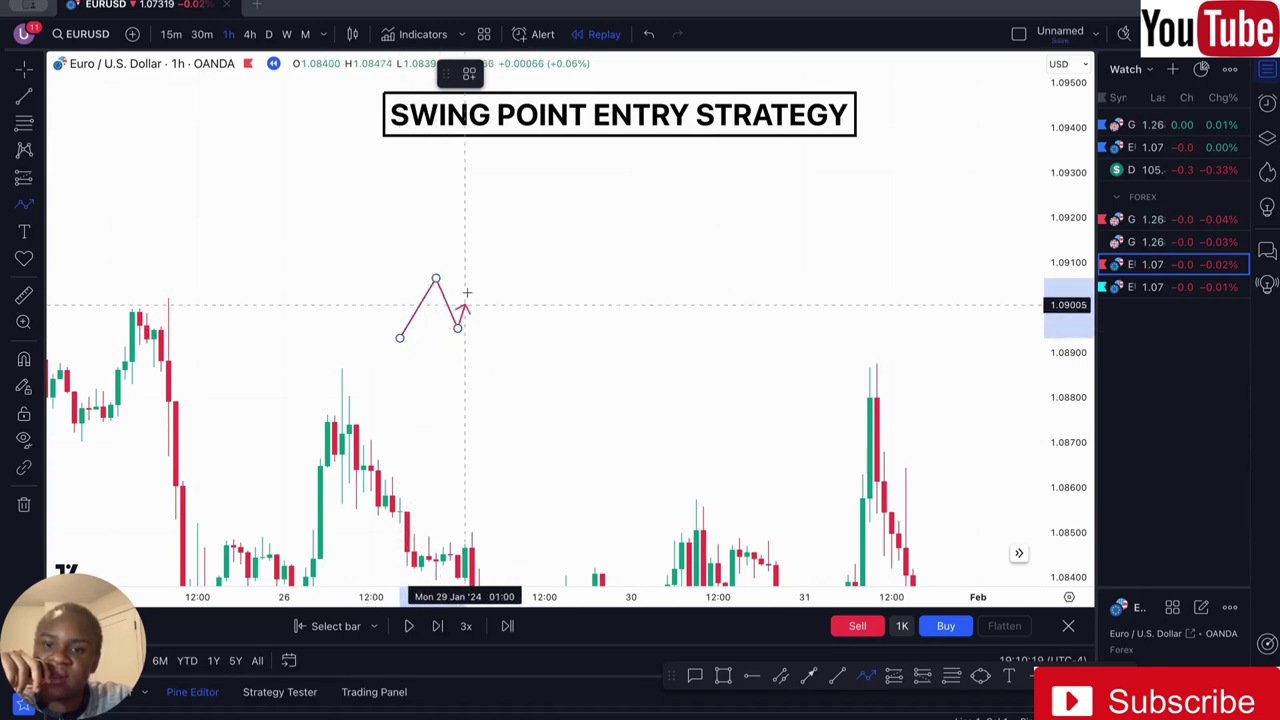
{"action": "left_click", "coordinate": [515, 229]}
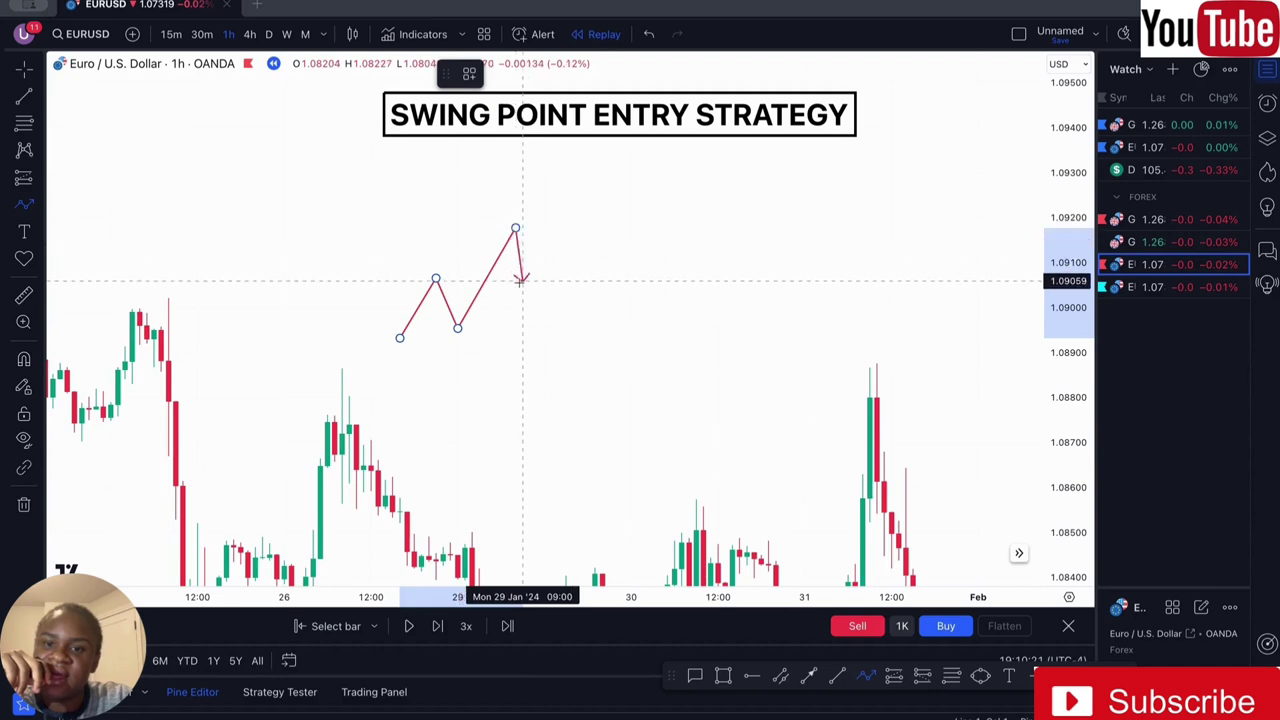
{"action": "left_click", "coordinate": [522, 290]}
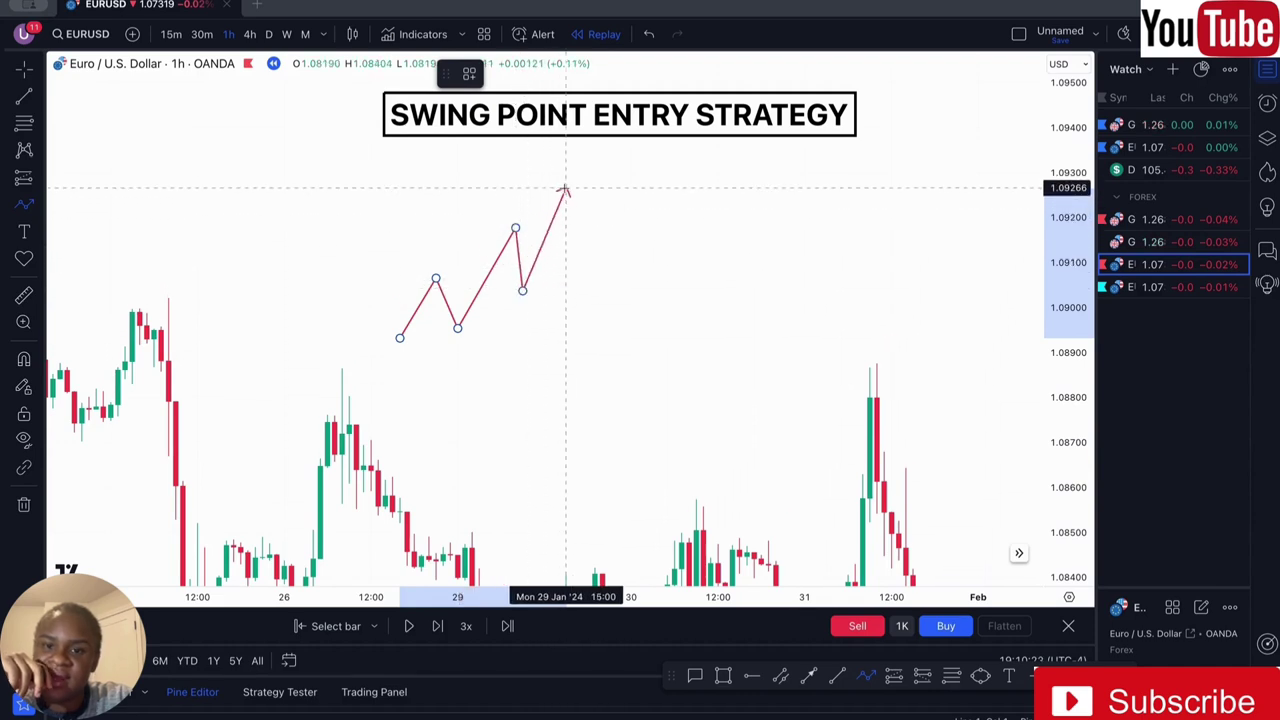
{"action": "double_click", "coordinate": [566, 188]}
{"action": "left_click", "coordinate": [577, 308]}
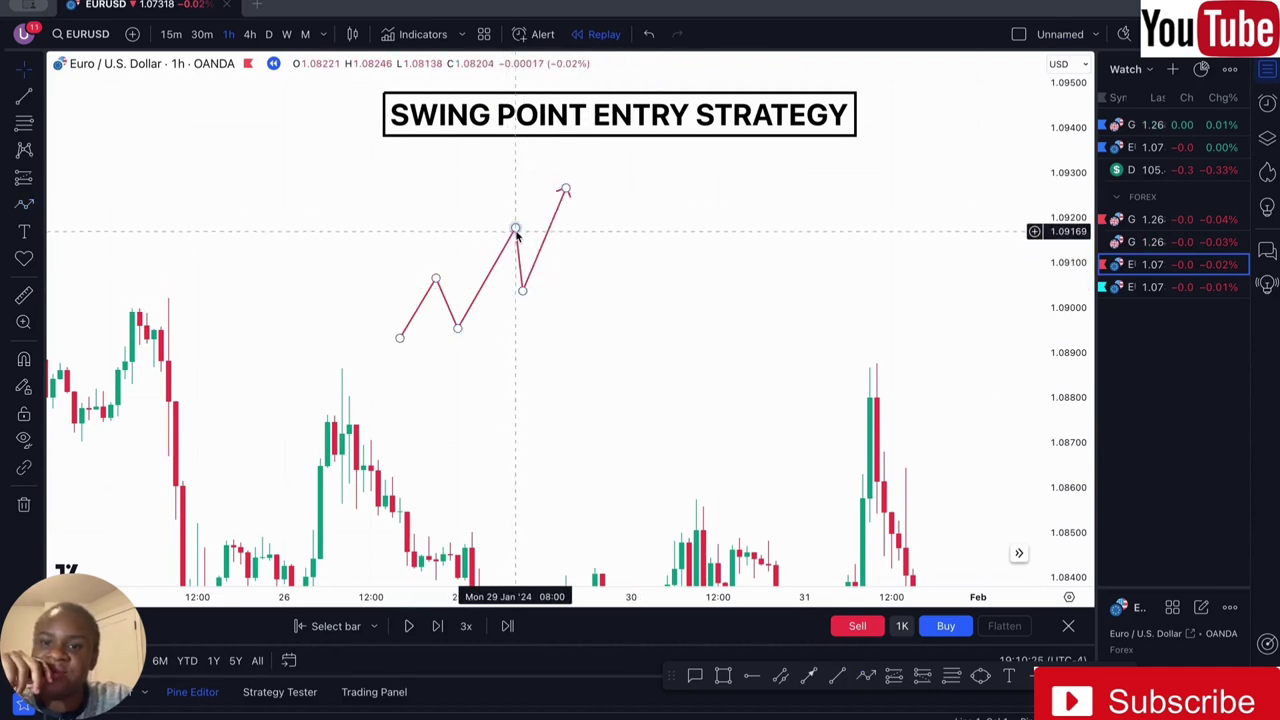
{"action": "left_click_drag", "start_coordinate": [515, 229], "coordinate": [501, 226]}
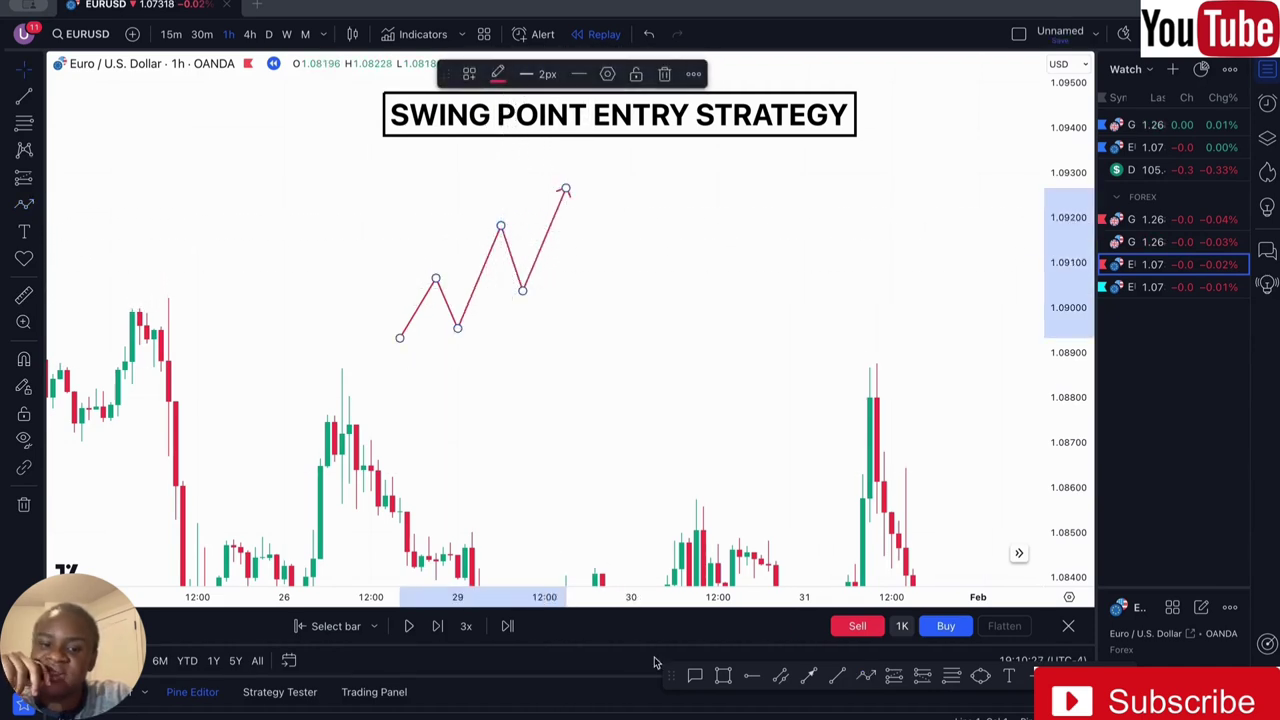
Draw a horizontal trend line through the zigzag's first peak at 1.09067 and label it "1hr BOS" with the saved template.
{"action": "left_click", "coordinate": [837, 676]}
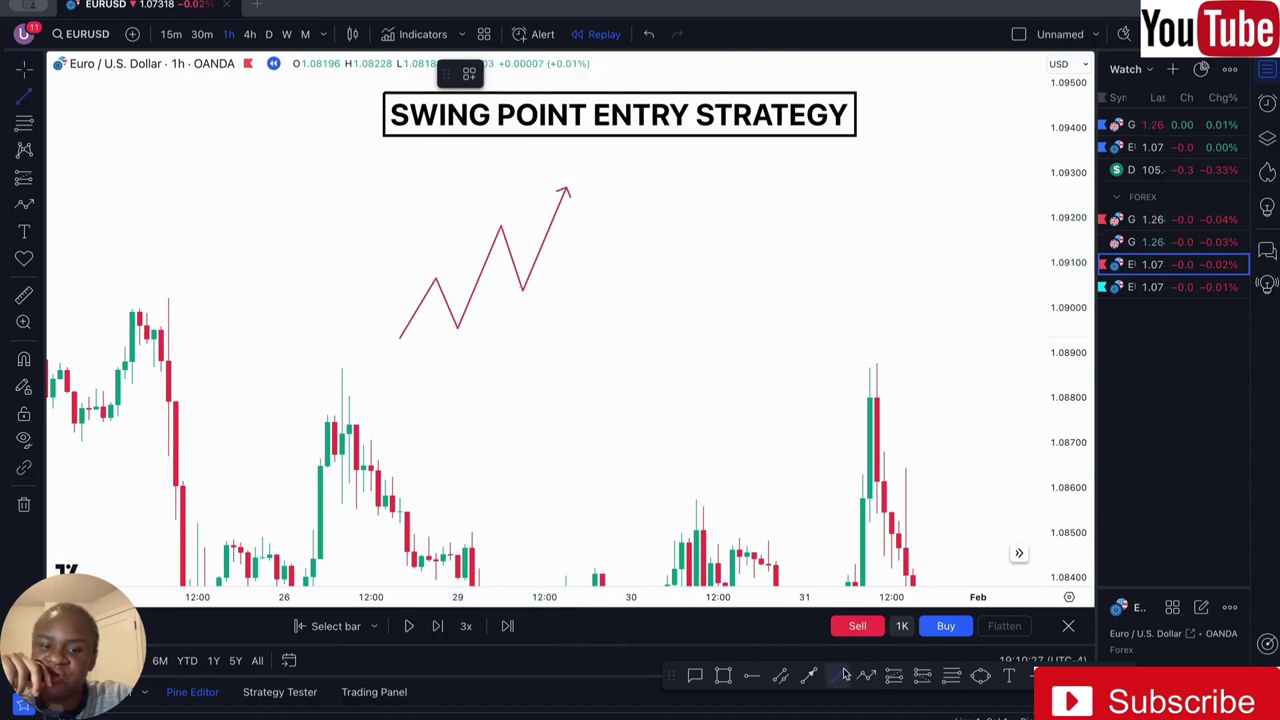
{"action": "left_click", "coordinate": [421, 277]}
{"action": "left_click", "coordinate": [486, 277]}
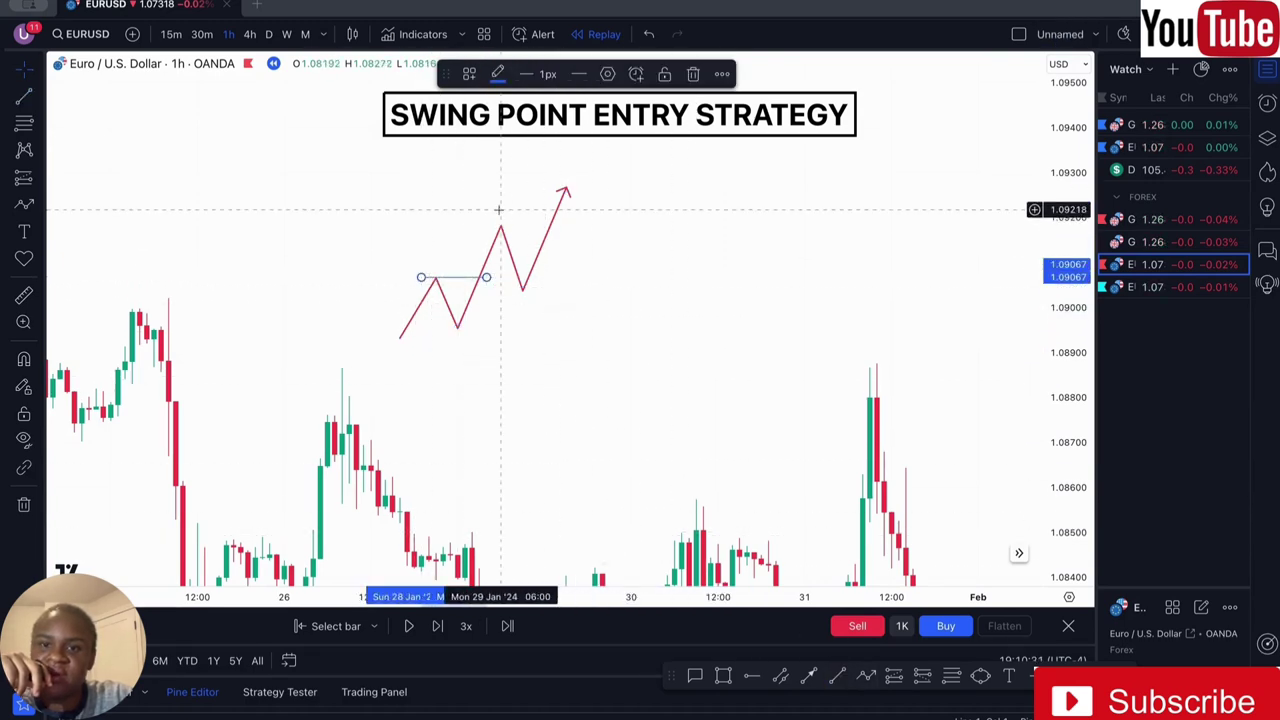
{"action": "left_click", "coordinate": [469, 74]}
{"action": "left_click", "coordinate": [499, 240]}
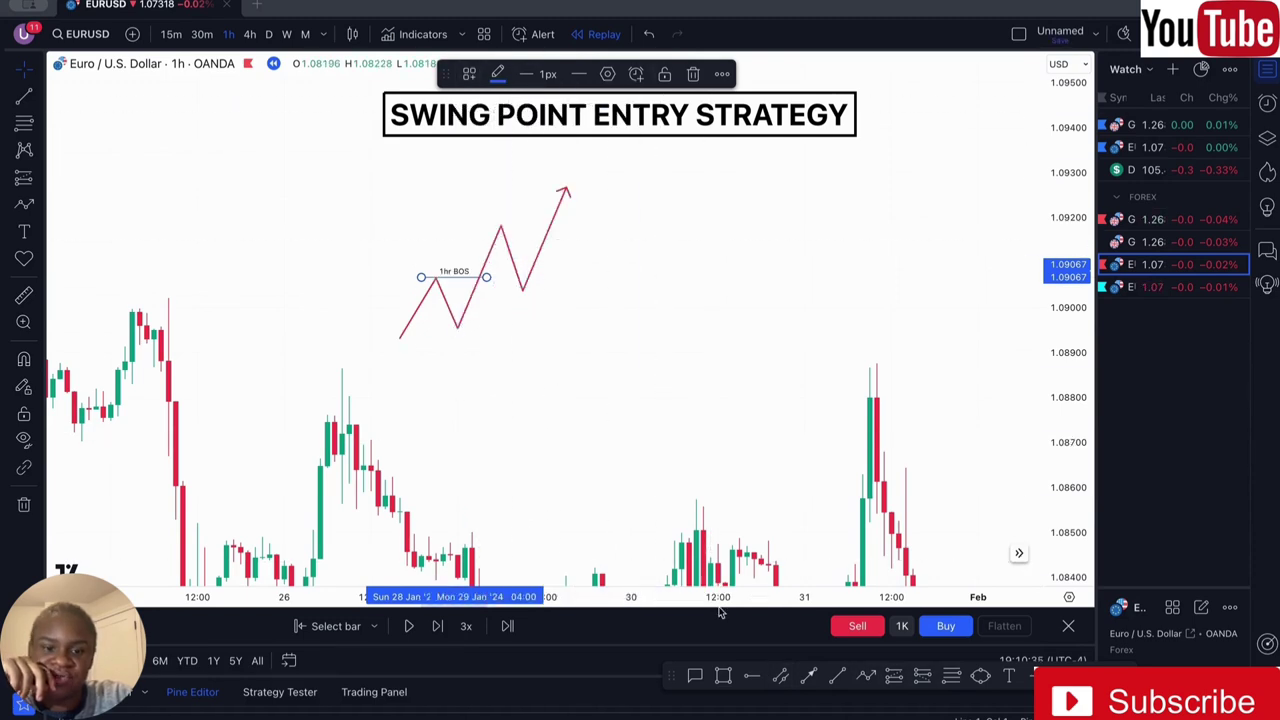
Draw a near-horizontal trend line through the zigzag's second peak at about 1.0918, ending at the final upward leg.
{"action": "left_click", "coordinate": [837, 676]}
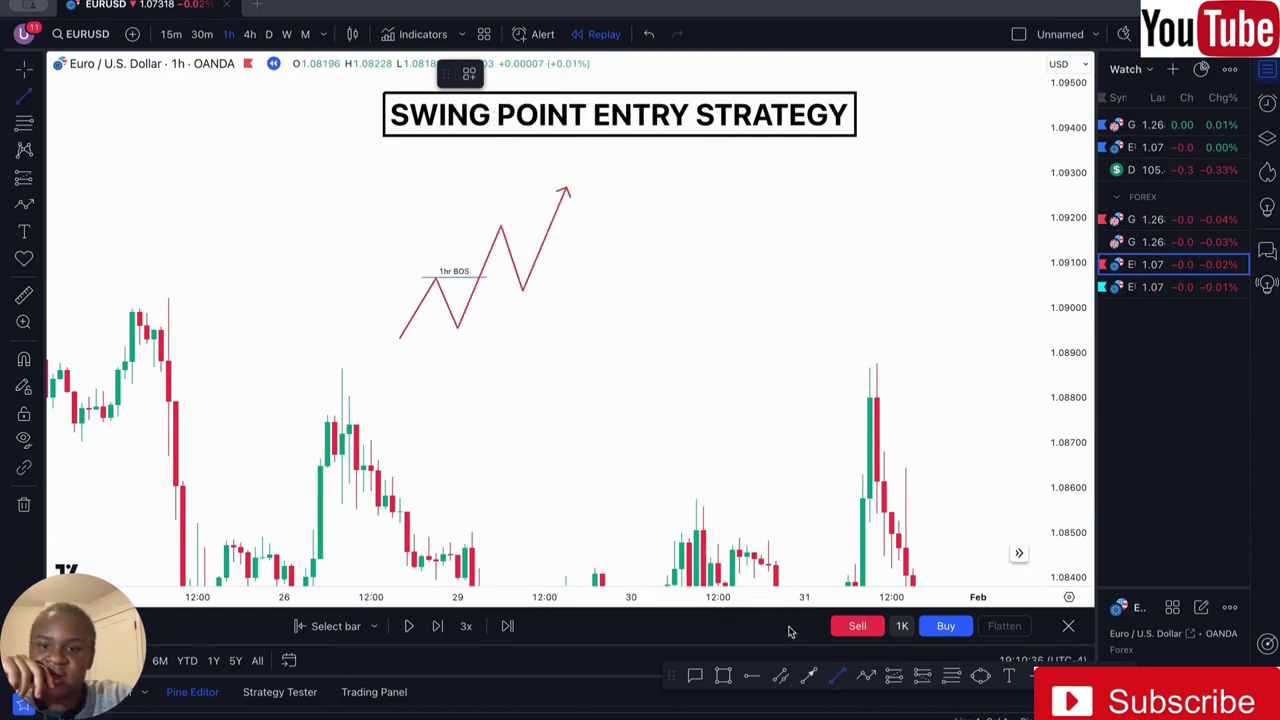
{"action": "left_click", "coordinate": [464, 225]}
{"action": "left_click", "coordinate": [545, 226]}
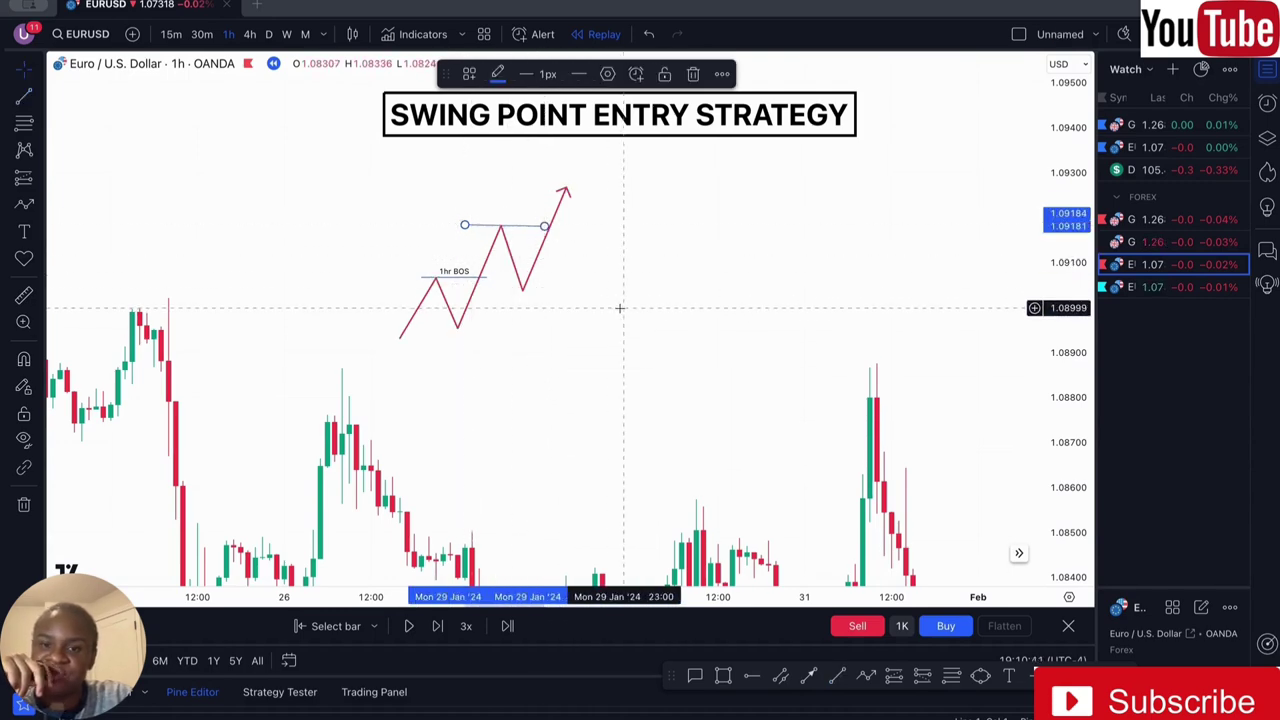
Draw a small narrow rectangle at the zigzag's second swing low, spanning 1.09059 to 1.08969.
{"action": "left_click_drag", "start_coordinate": [617, 305], "coordinate": [533, 299]}
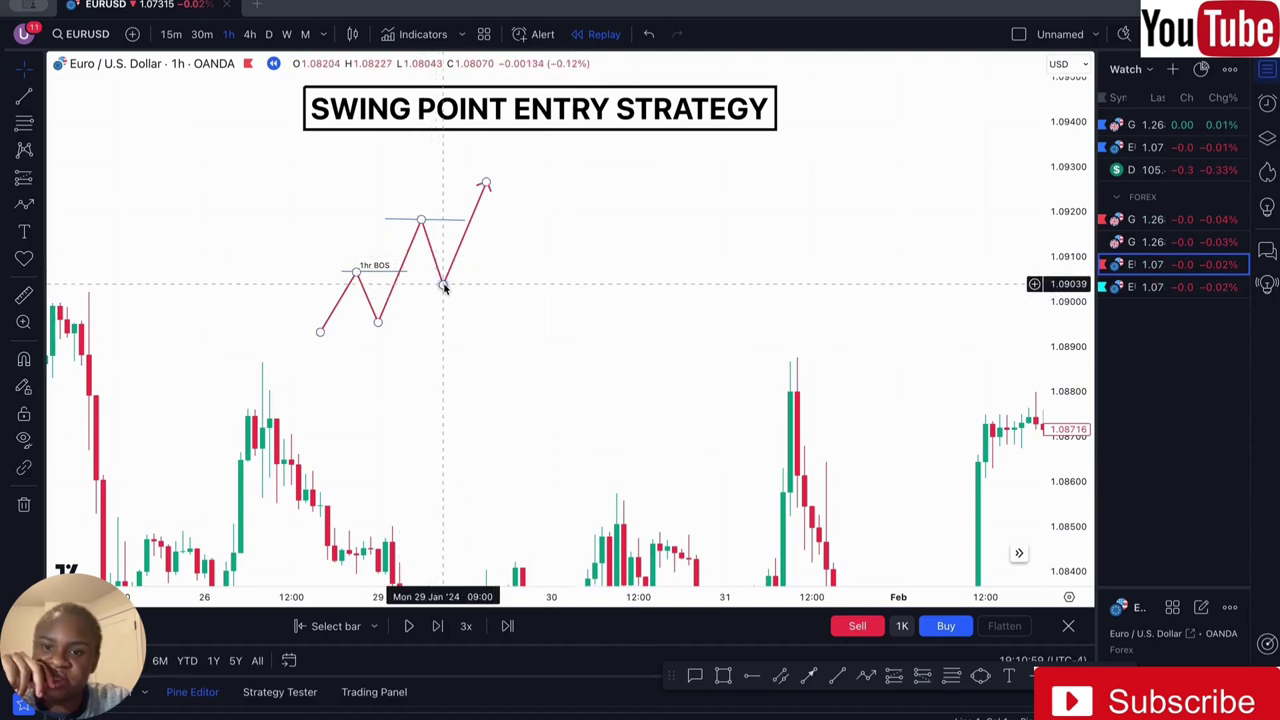
{"action": "left_click", "coordinate": [735, 682]}
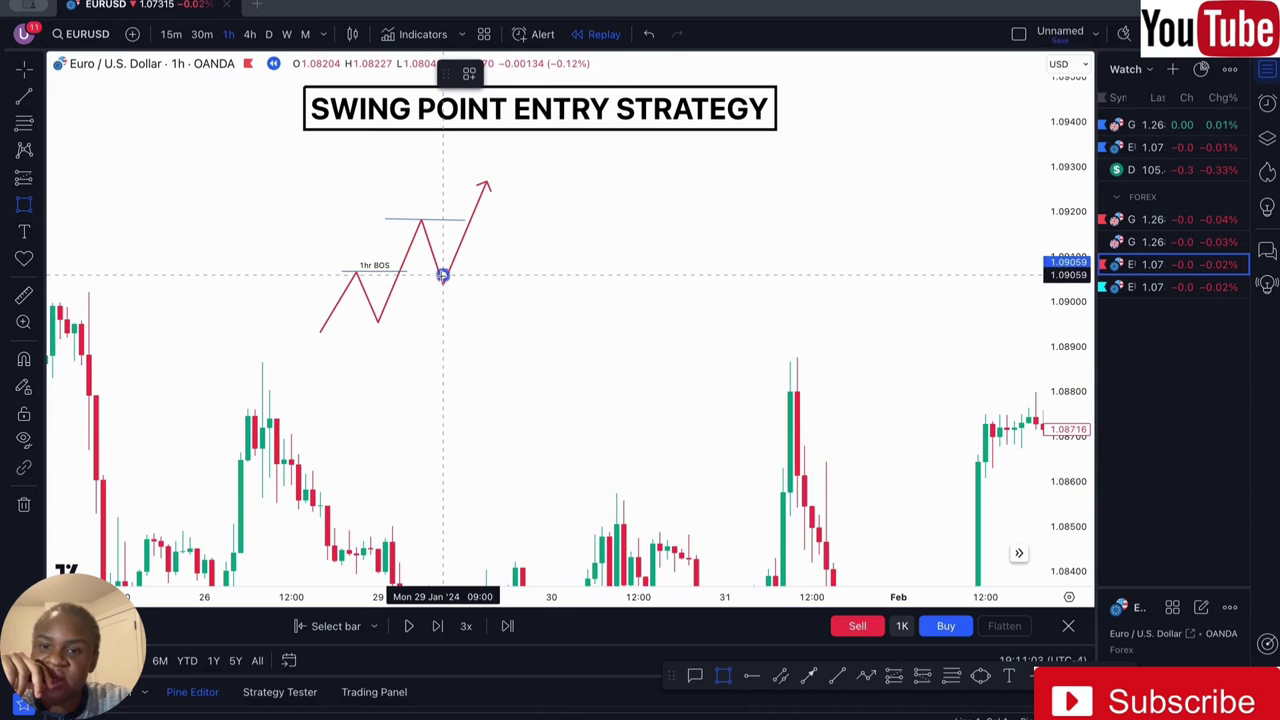
{"action": "mouse_move", "coordinate": [442, 275]}
{"action": "left_mouse_down"}
{"action": "mouse_move", "coordinate": [447, 316]}
{"action": "mouse_move", "coordinate": [437, 297]}
{"action": "left_mouse_up"}
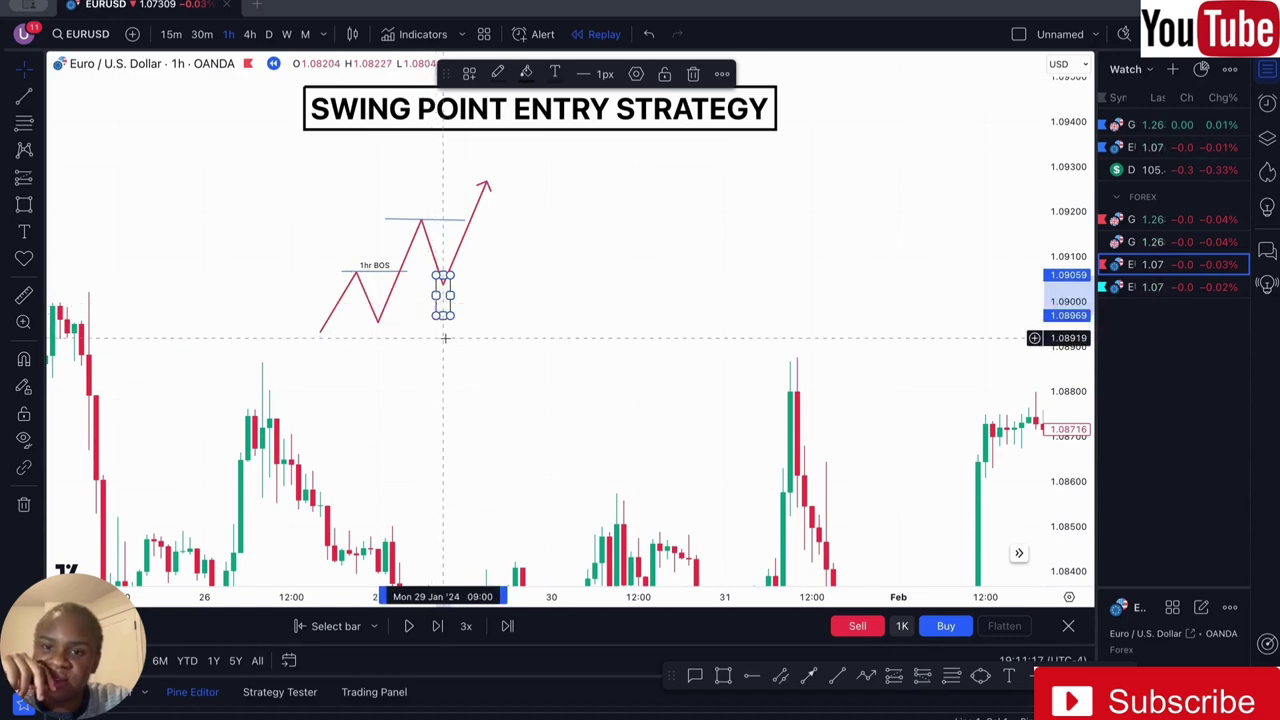
{"action": "left_click", "coordinate": [840, 677]}
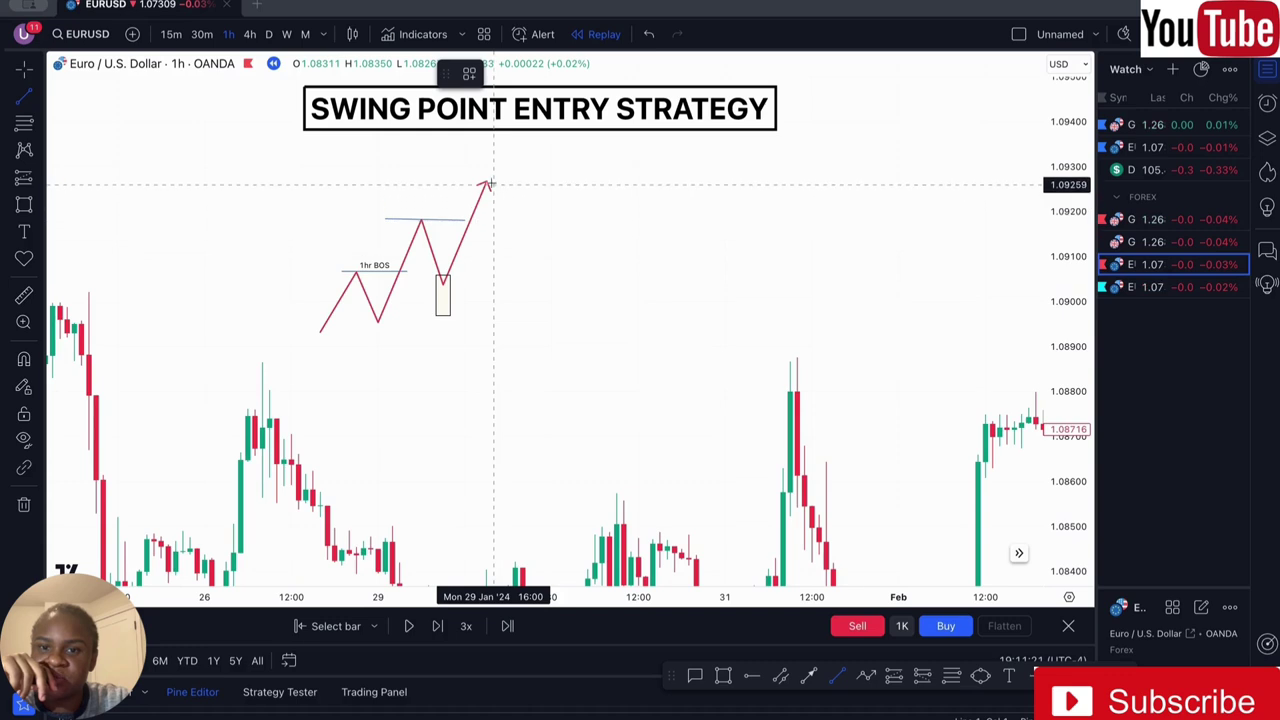
{"action": "left_click_drag", "start_coordinate": [486, 184], "coordinate": [487, 345]}
{"action": "double_click", "coordinate": [486, 345]}
{"action": "key", "text": "Escape"}
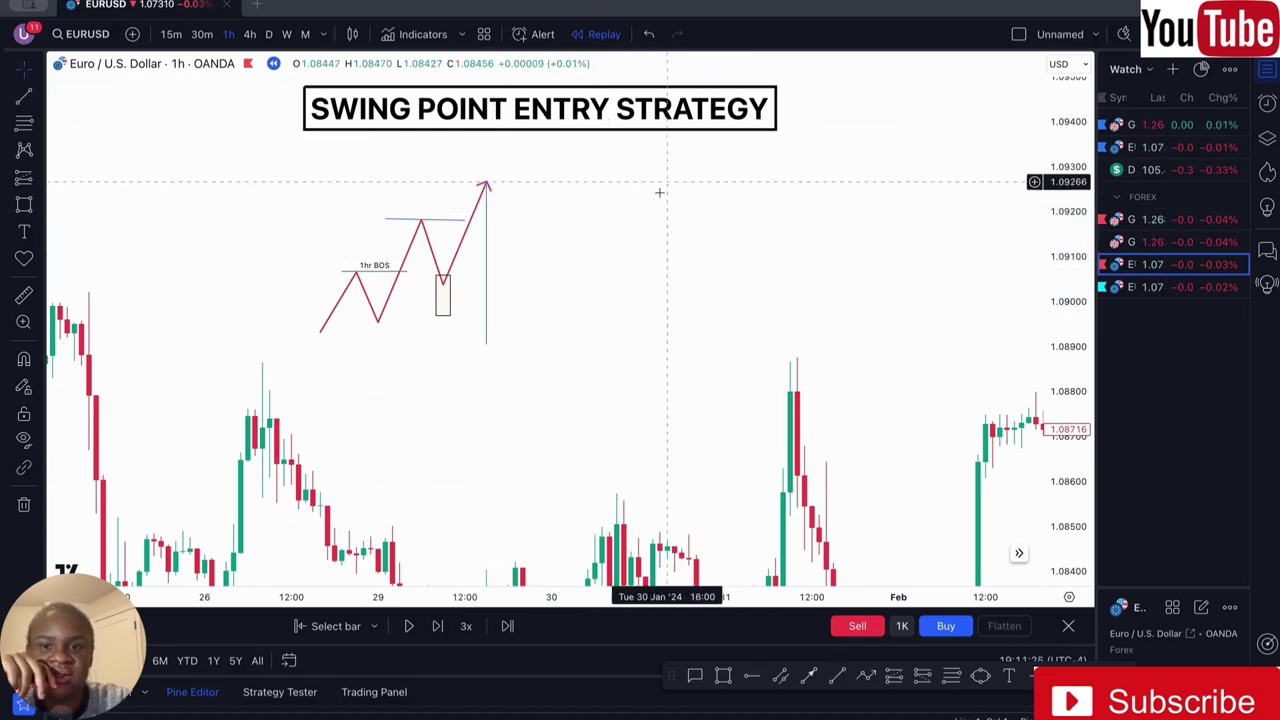
{"action": "left_click", "coordinate": [486, 271]}
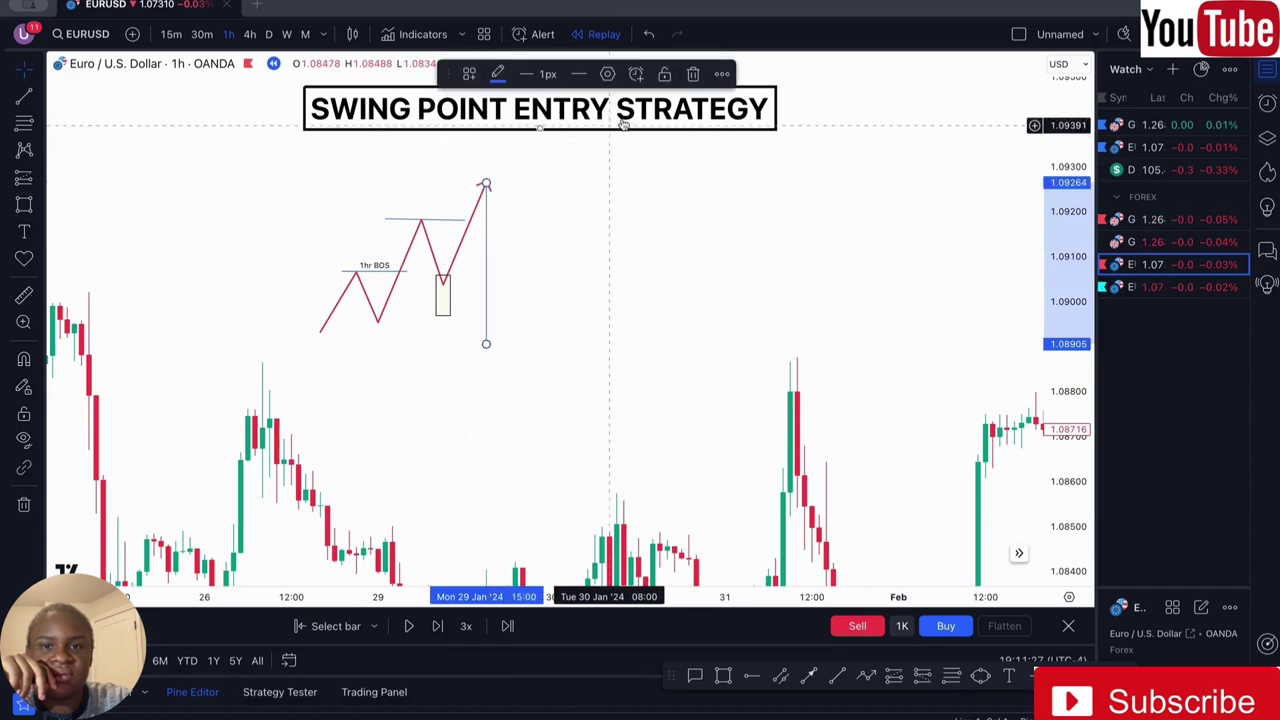
{"action": "left_click", "coordinate": [693, 74]}
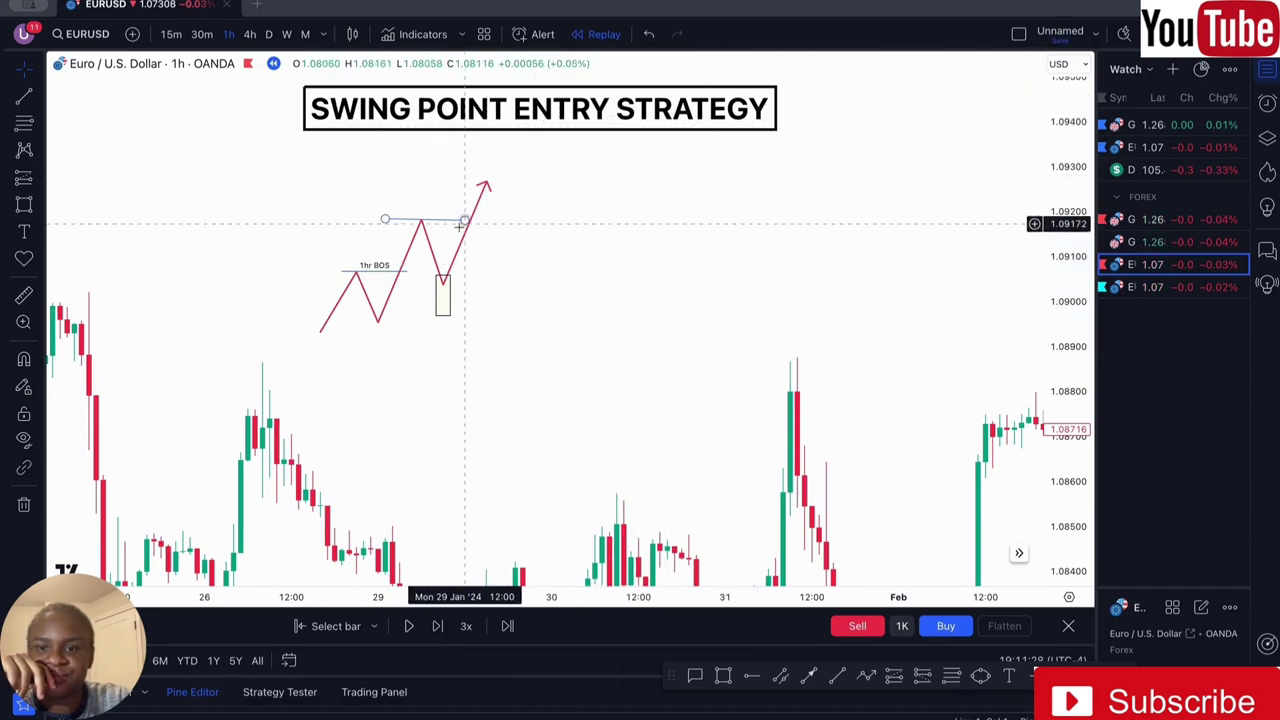
Reposition the small rectangle upward so that it encloses the zigzag's second swing low.
{"action": "left_click", "coordinate": [447, 296]}
{"action": "left_click_drag", "start_coordinate": [447, 296], "coordinate": [442, 285]}
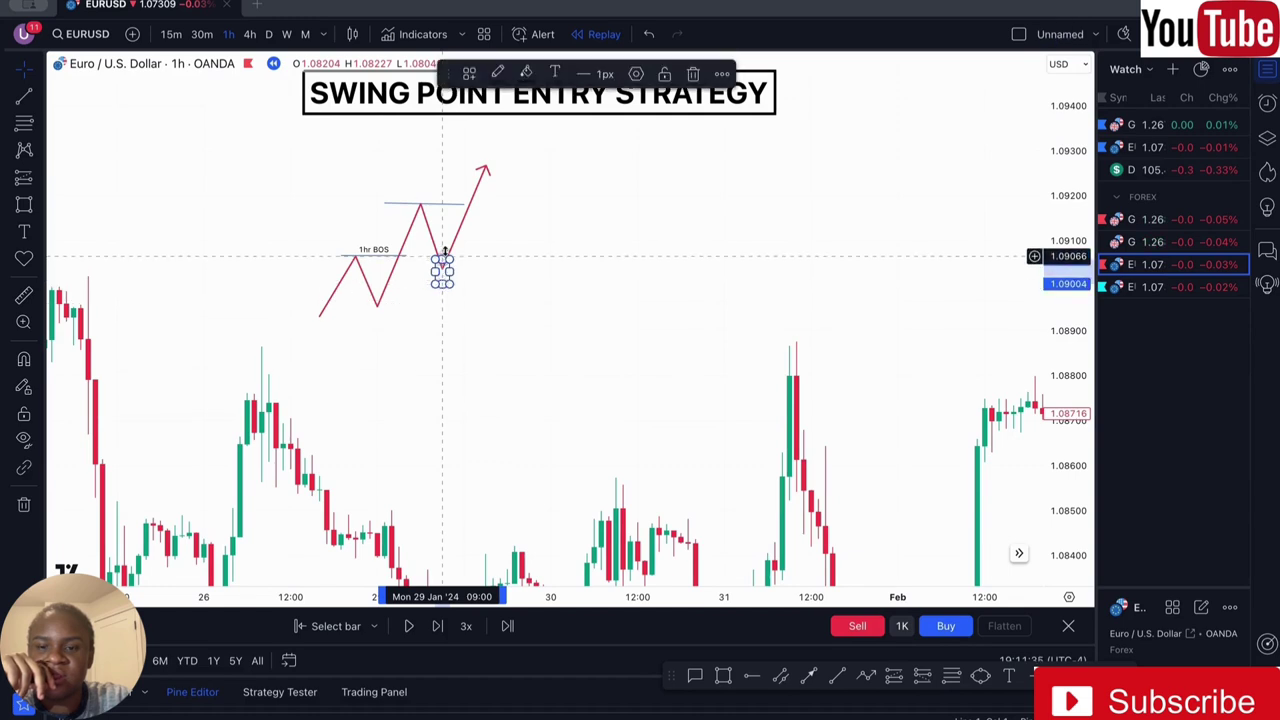
{"action": "left_click", "coordinate": [571, 275]}
{"action": "left_click_drag", "start_coordinate": [571, 272], "coordinate": [553, 296]}
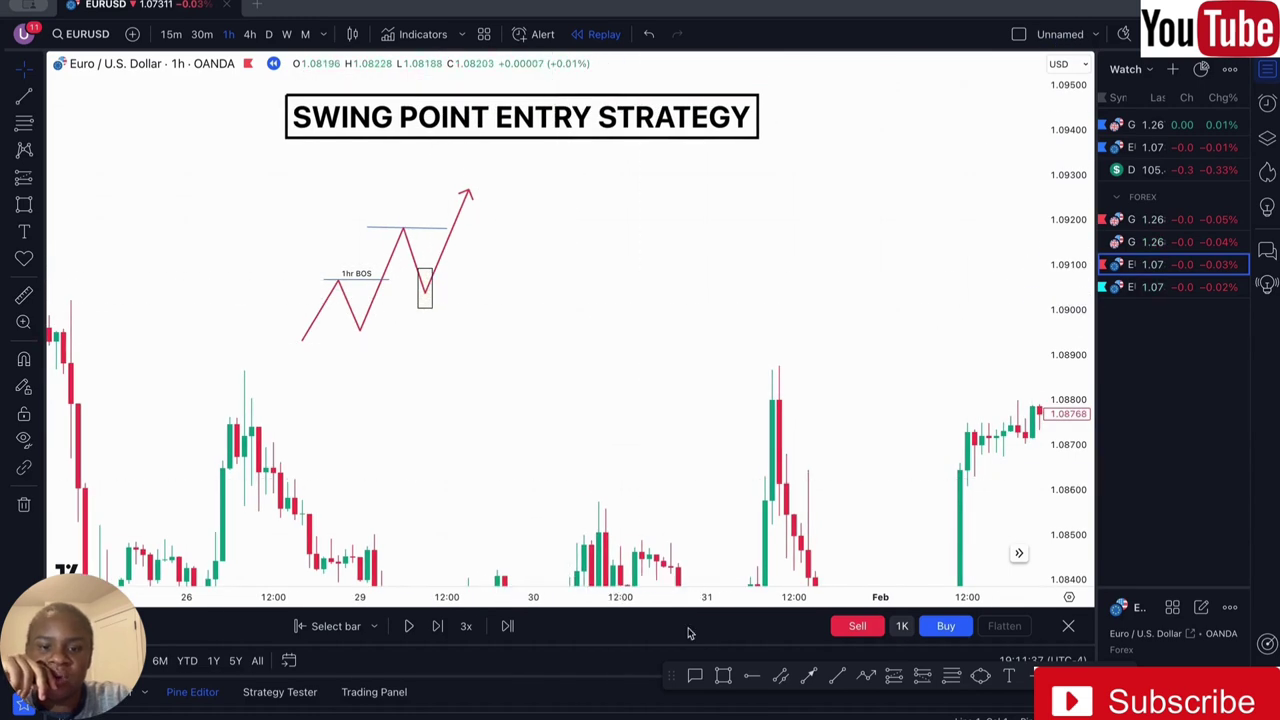
Draw a falling zigzag path from the final high, down to about 1.0886, up to about 1.0904 and ending near 1.0877.
{"action": "left_click", "coordinate": [866, 675]}
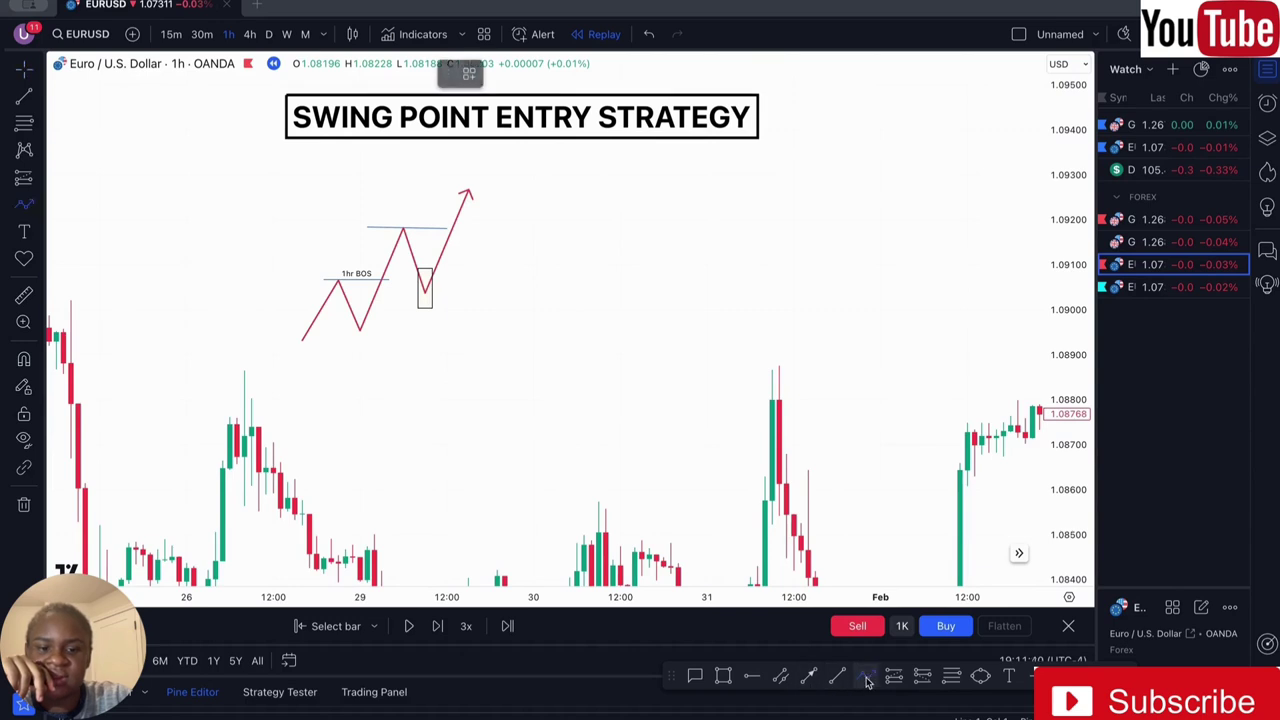
{"action": "left_click", "coordinate": [465, 190]}
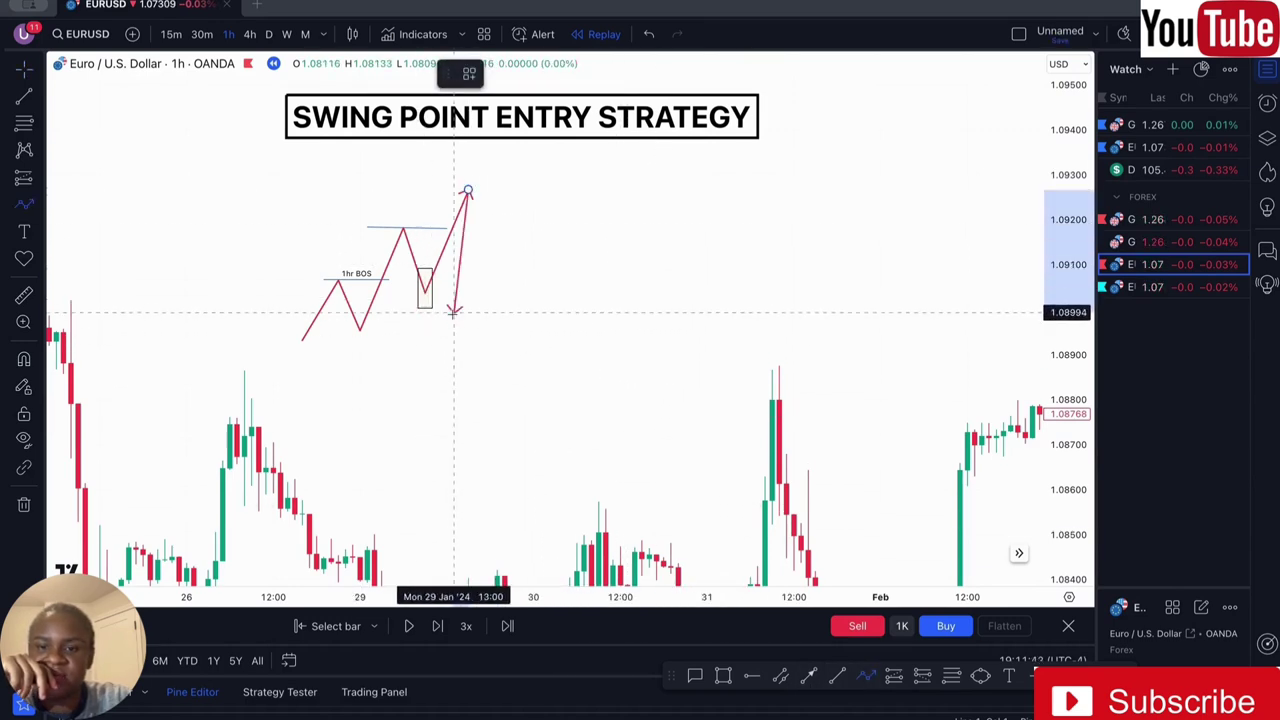
{"action": "left_click", "coordinate": [489, 373]}
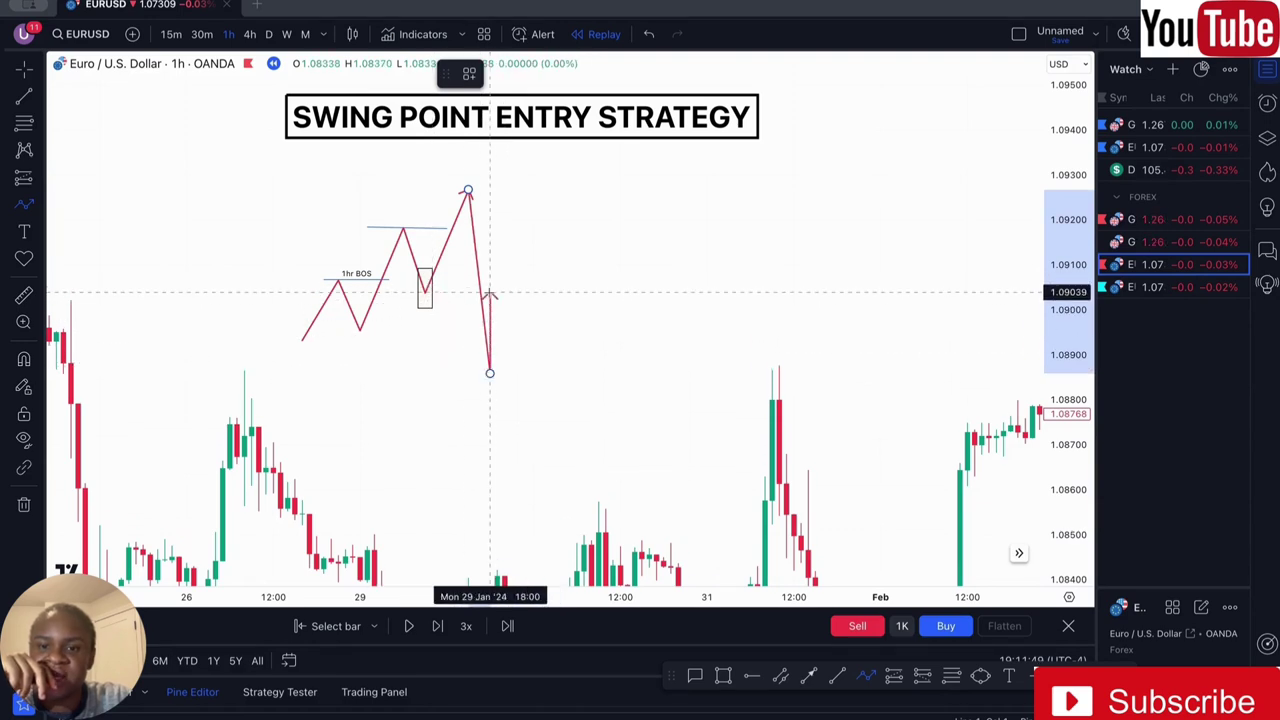
{"action": "left_click", "coordinate": [510, 291]}
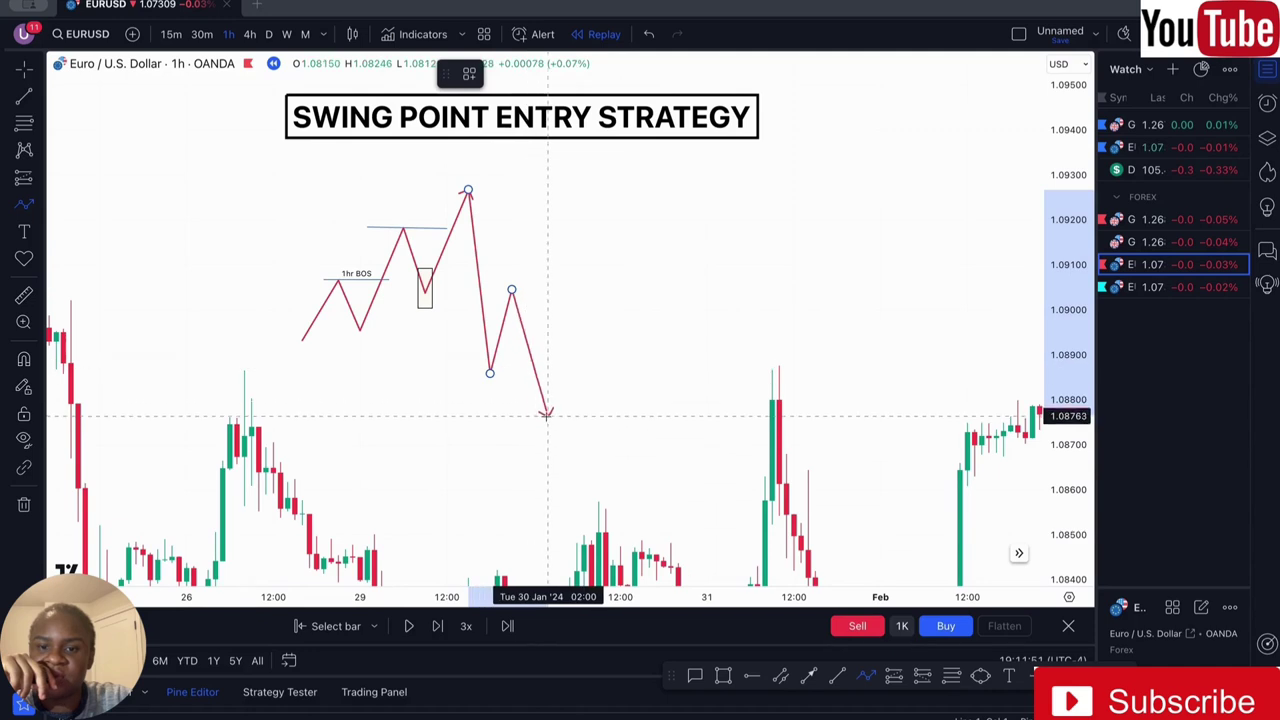
{"action": "double_click", "coordinate": [547, 413]}
Draw a wide rectangle zone from the second swing low across the falling path's pullback, spanning 1.09094 to 1.09002.
{"action": "left_click", "coordinate": [724, 677]}
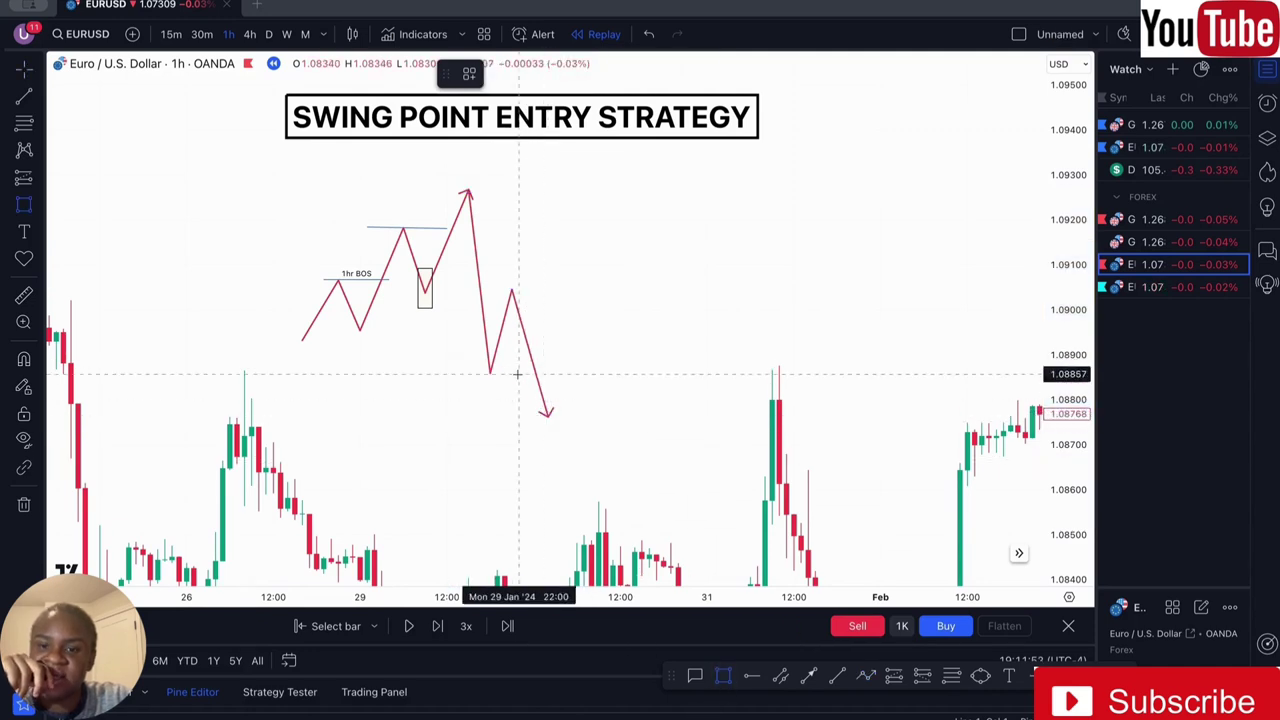
{"action": "left_click_drag", "start_coordinate": [410, 268], "coordinate": [598, 308]}
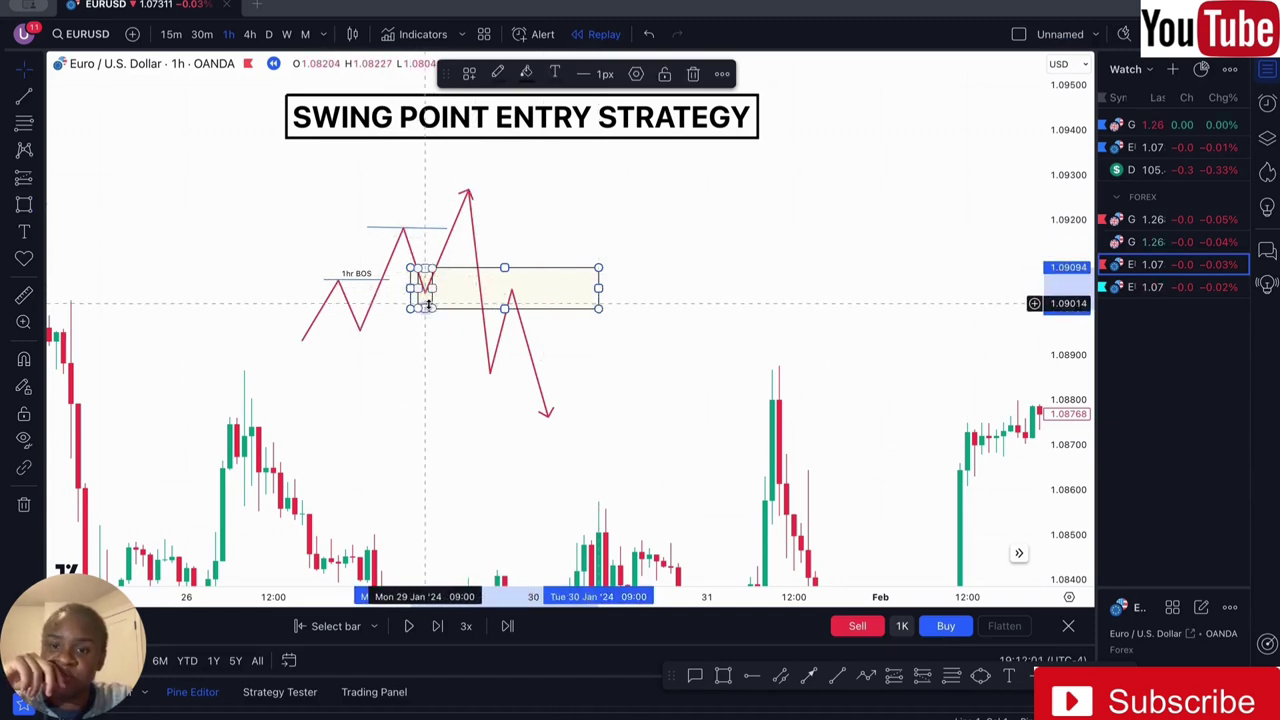
Label the trend line at the second peak "1hr BOS" with the saved template.
{"action": "left_click", "coordinate": [428, 228]}
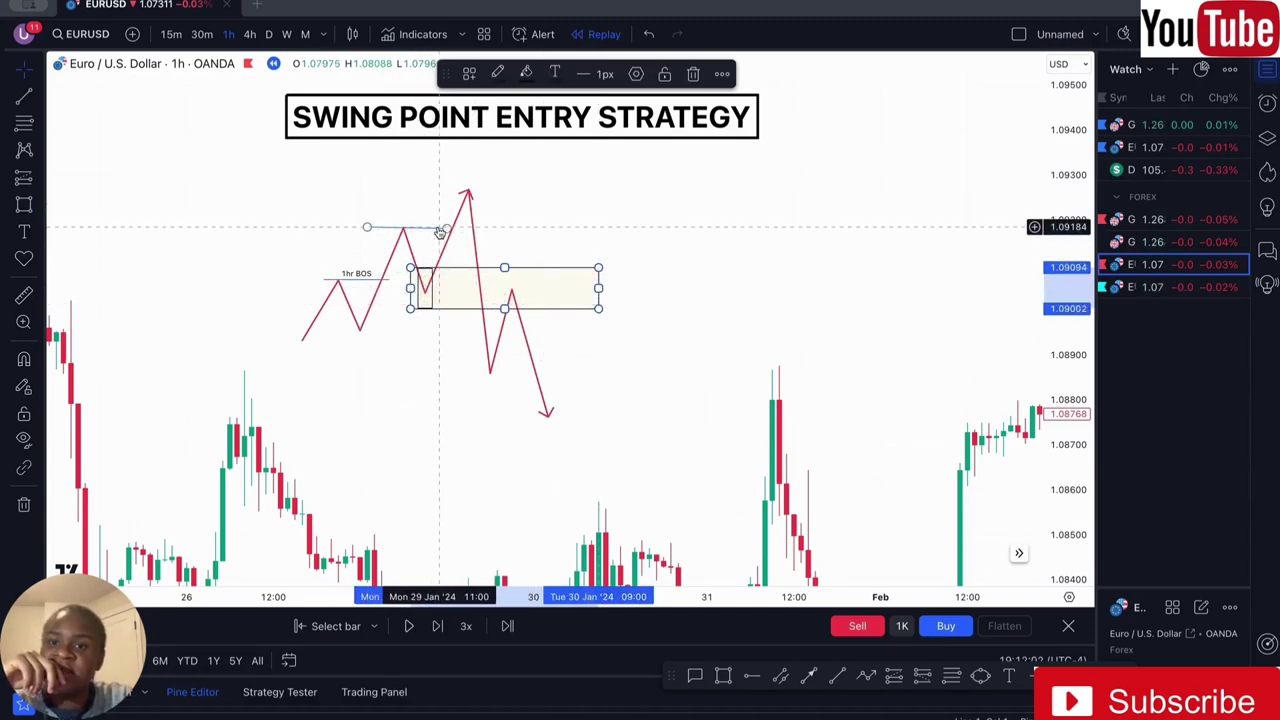
{"action": "left_click", "coordinate": [469, 74]}
{"action": "left_click", "coordinate": [481, 236]}
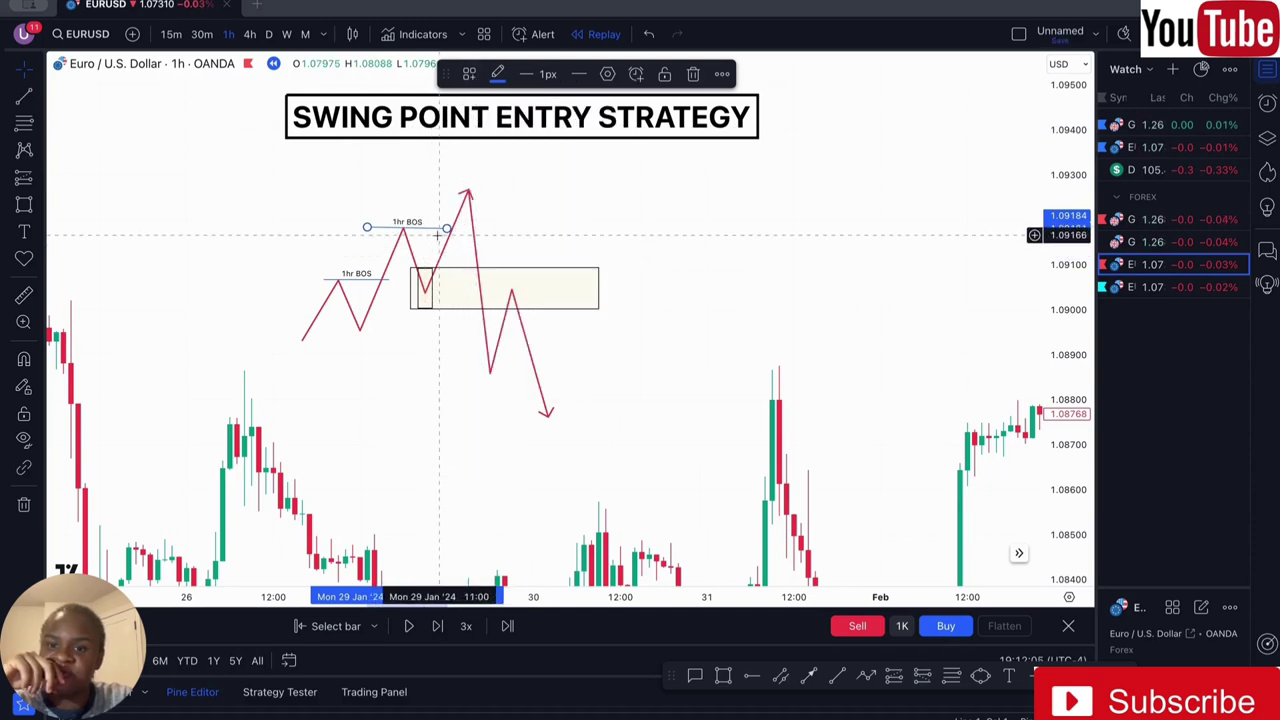
{"action": "left_click", "coordinate": [423, 286]}
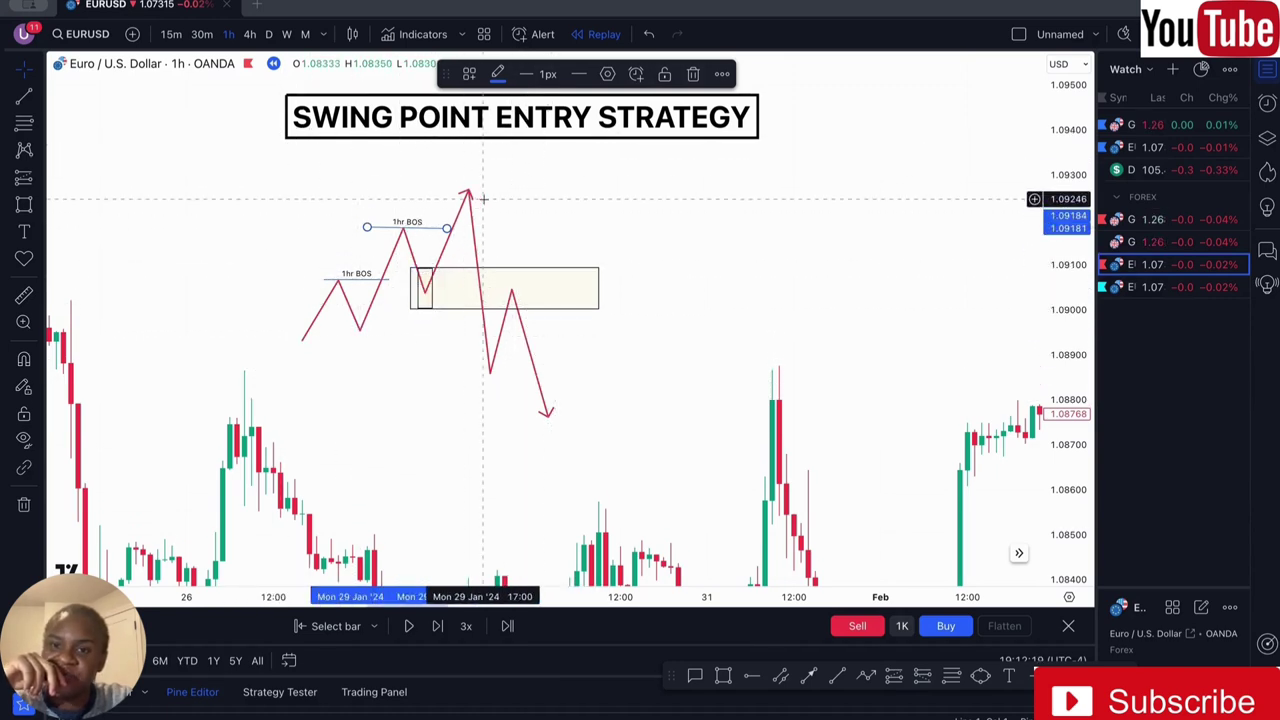
Draw a falling zigzag path beside the first pattern through about 1.0930, 1.0910, 1.0922, 1.0900 and 1.0916, ending near 1.0892.
{"action": "left_click_drag", "start_coordinate": [757, 290], "coordinate": [600, 294]}
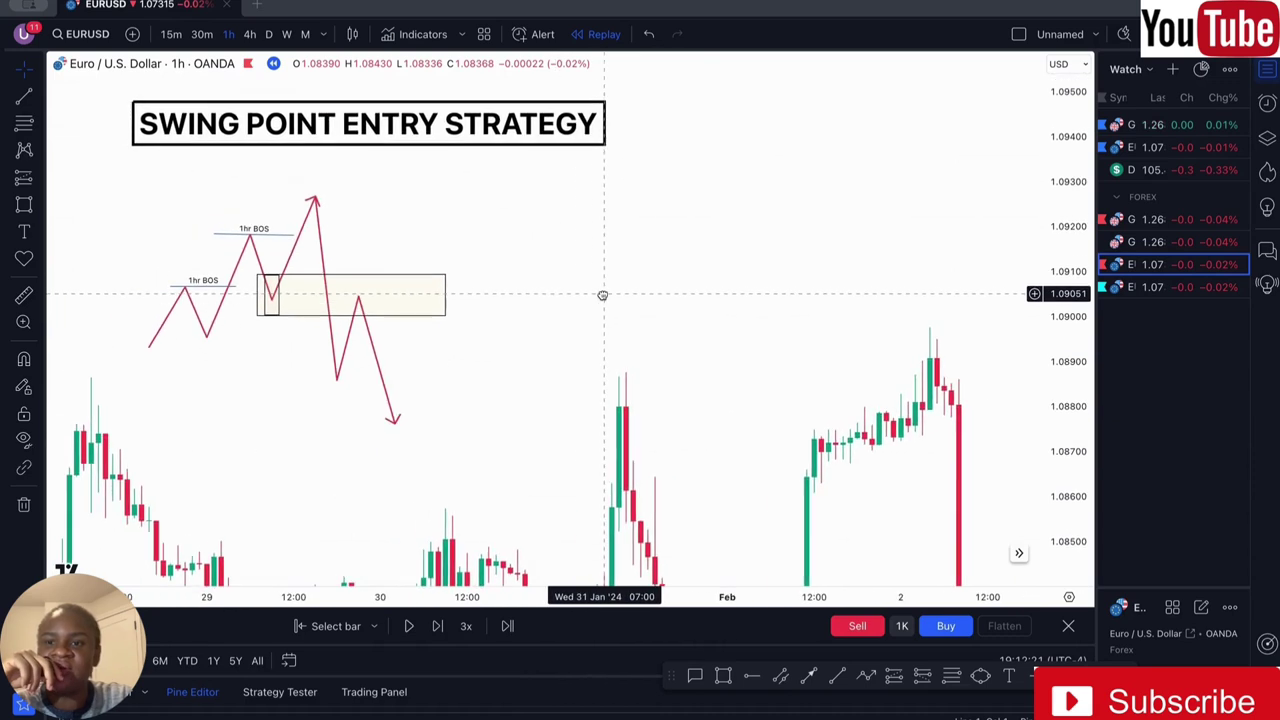
{"action": "left_click", "coordinate": [866, 677]}
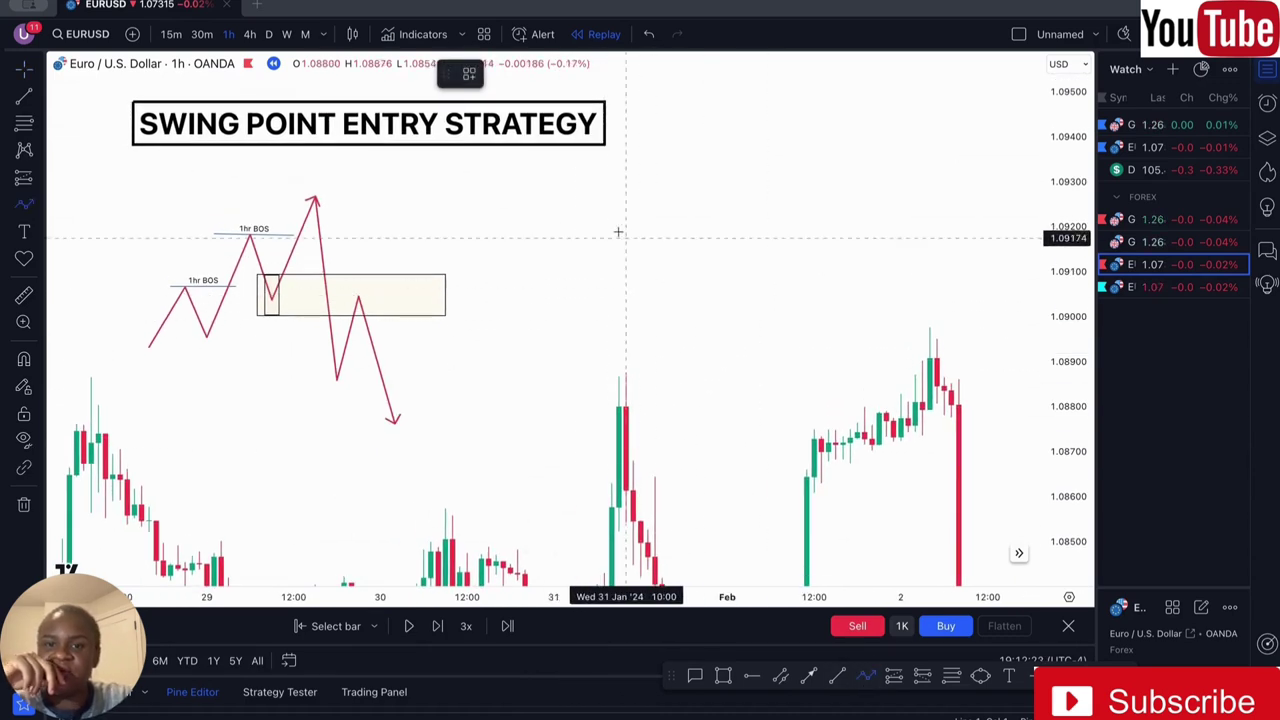
{"action": "left_click", "coordinate": [517, 182]}
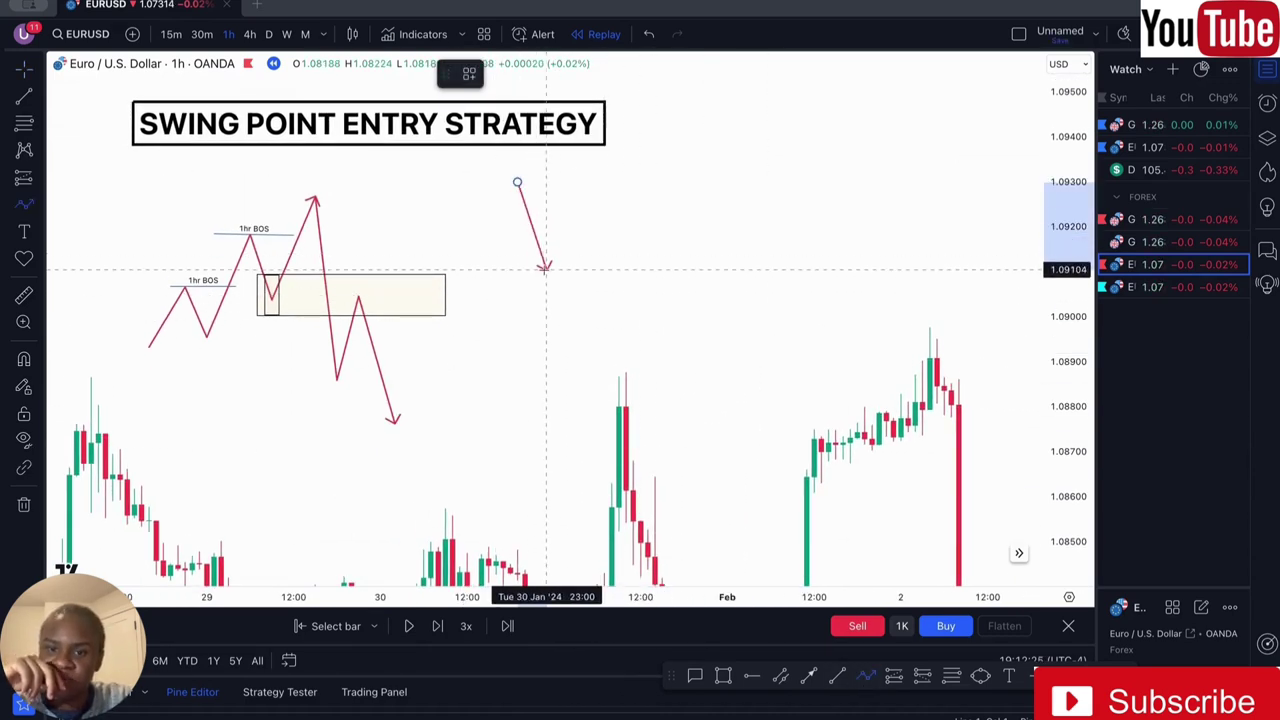
{"action": "left_click", "coordinate": [546, 269]}
{"action": "left_click", "coordinate": [567, 219]}
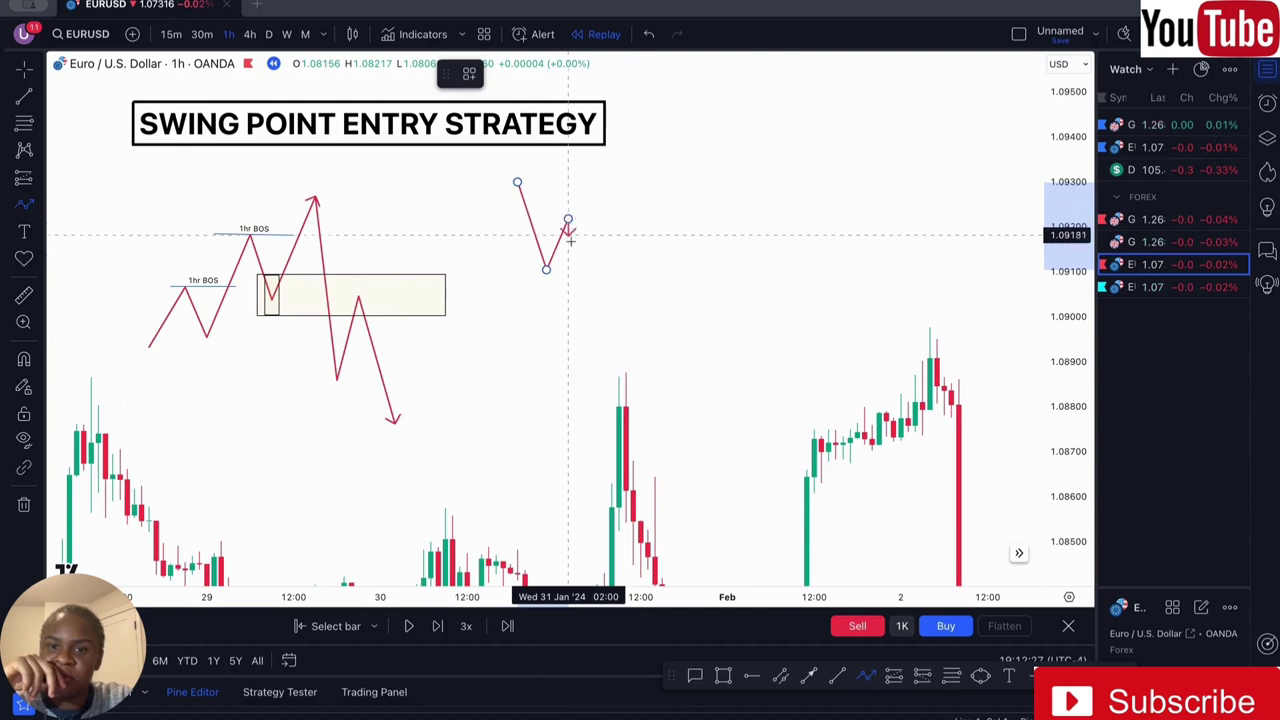
{"action": "left_click", "coordinate": [597, 313]}
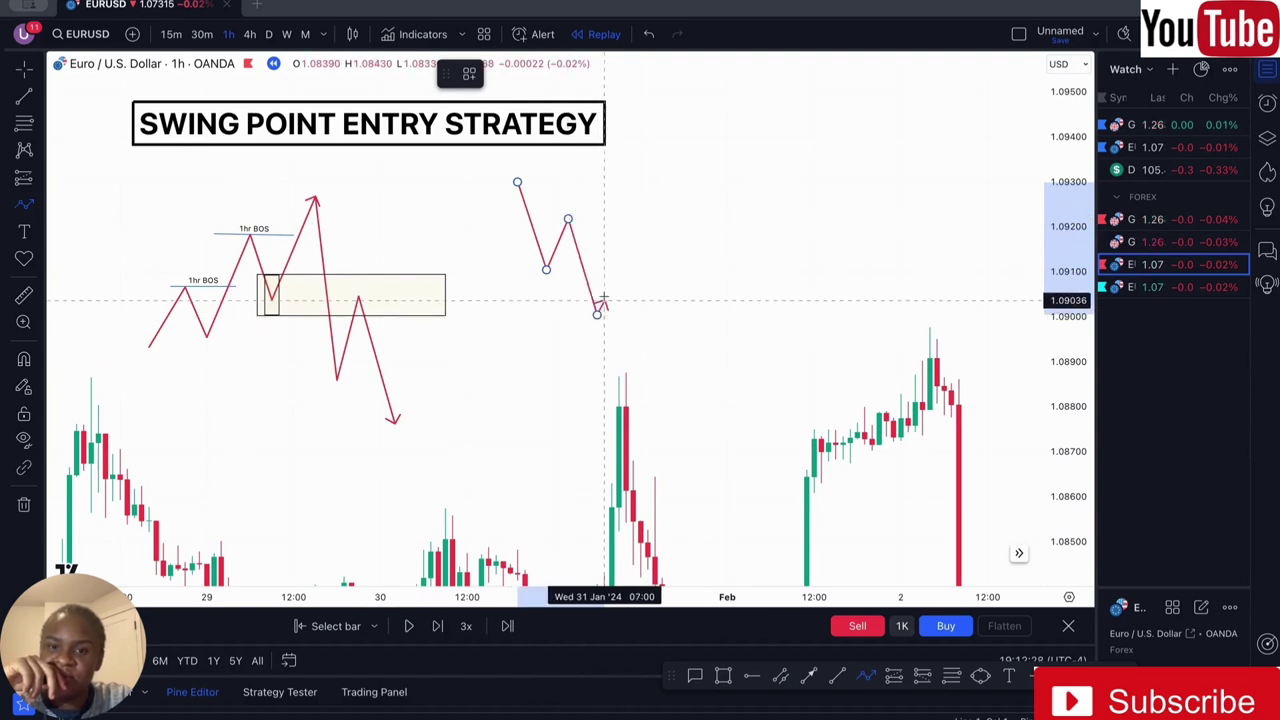
{"action": "left_click", "coordinate": [604, 244]}
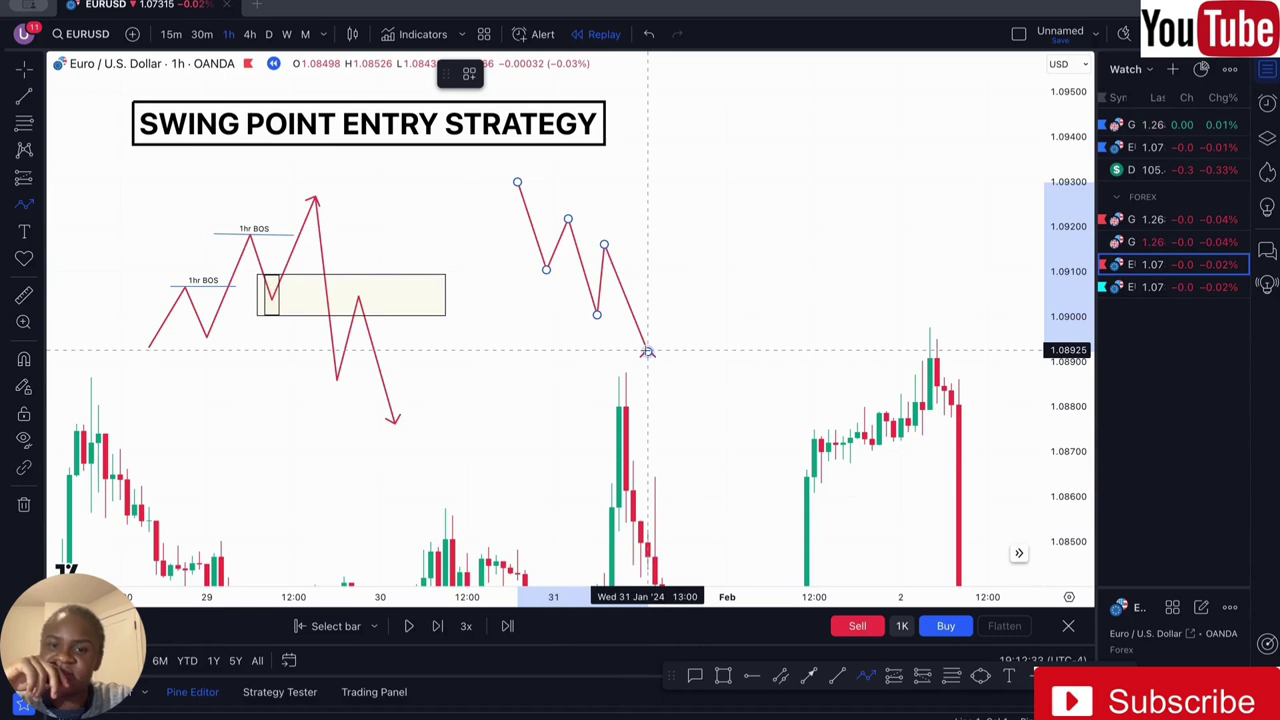
{"action": "double_click", "coordinate": [647, 352]}
{"action": "left_click", "coordinate": [663, 337]}
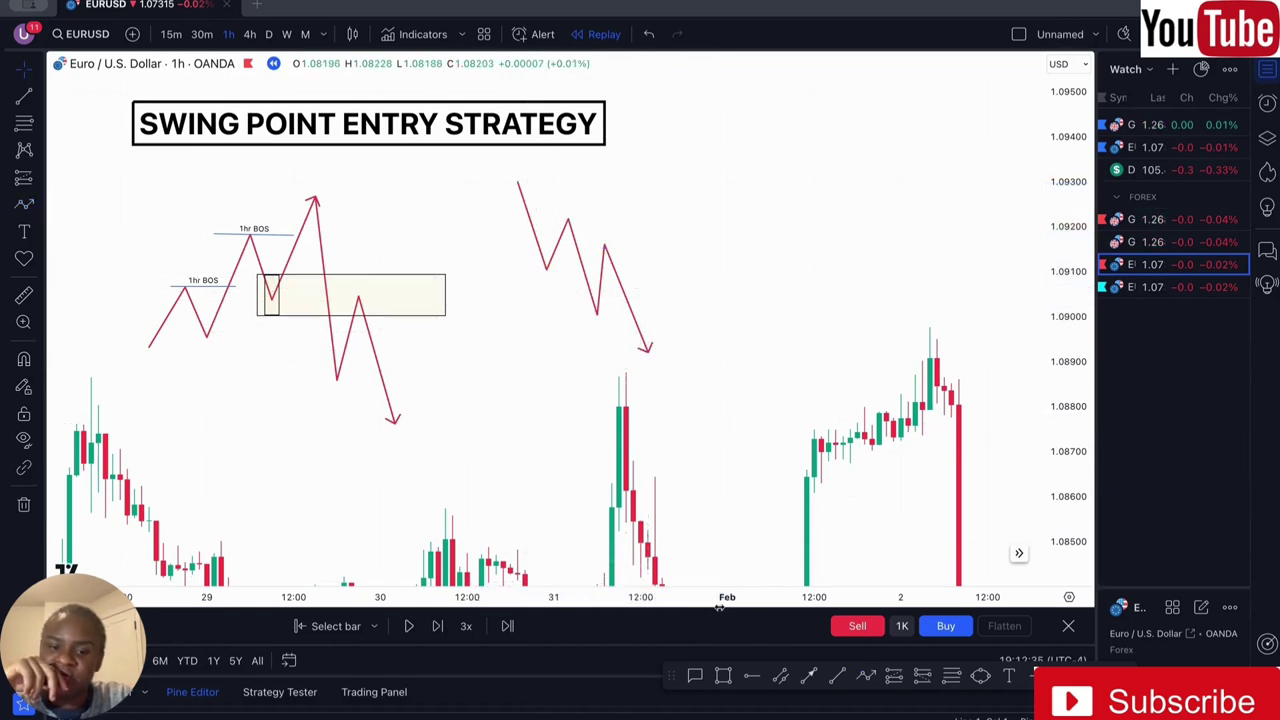
Draw a small rectangle around the falling zigzag's second swing high, spanning about 1.0917 to 1.0910.
{"action": "left_click", "coordinate": [722, 677]}
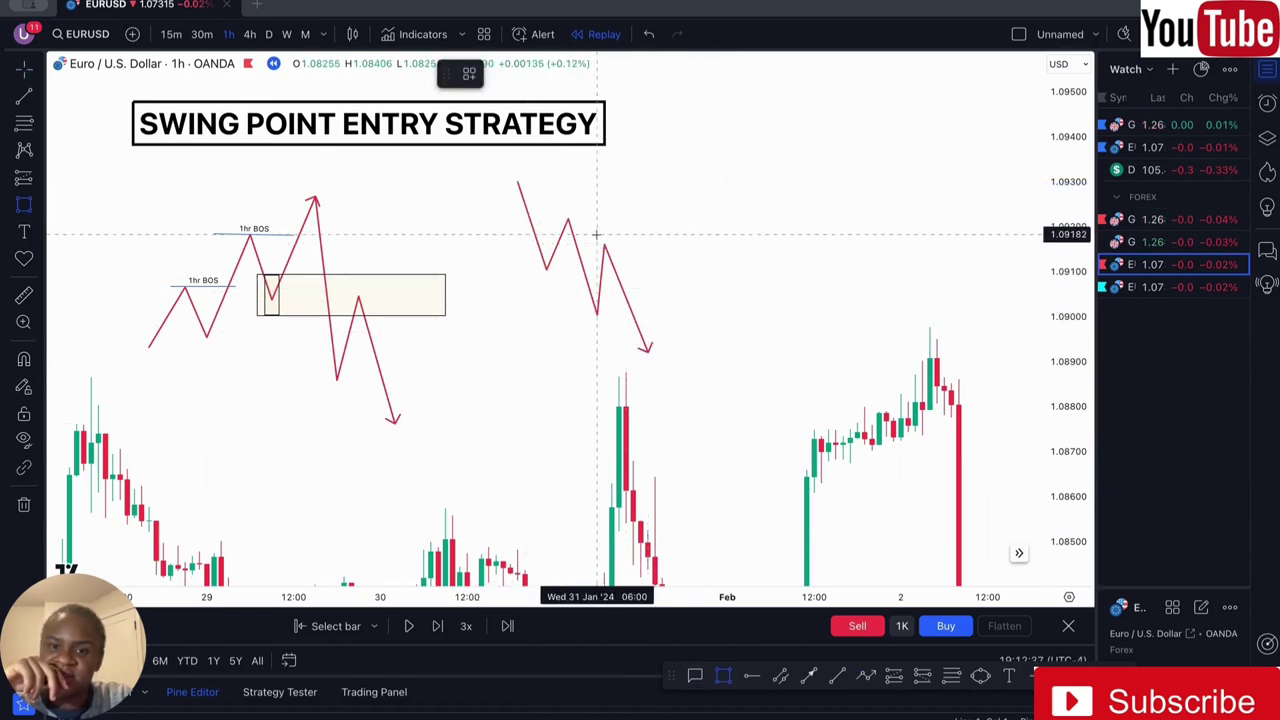
{"action": "mouse_move", "coordinate": [604, 247]}
{"action": "left_mouse_down"}
{"action": "mouse_move", "coordinate": [604, 272]}
{"action": "mouse_move", "coordinate": [598, 238]}
{"action": "left_mouse_up"}
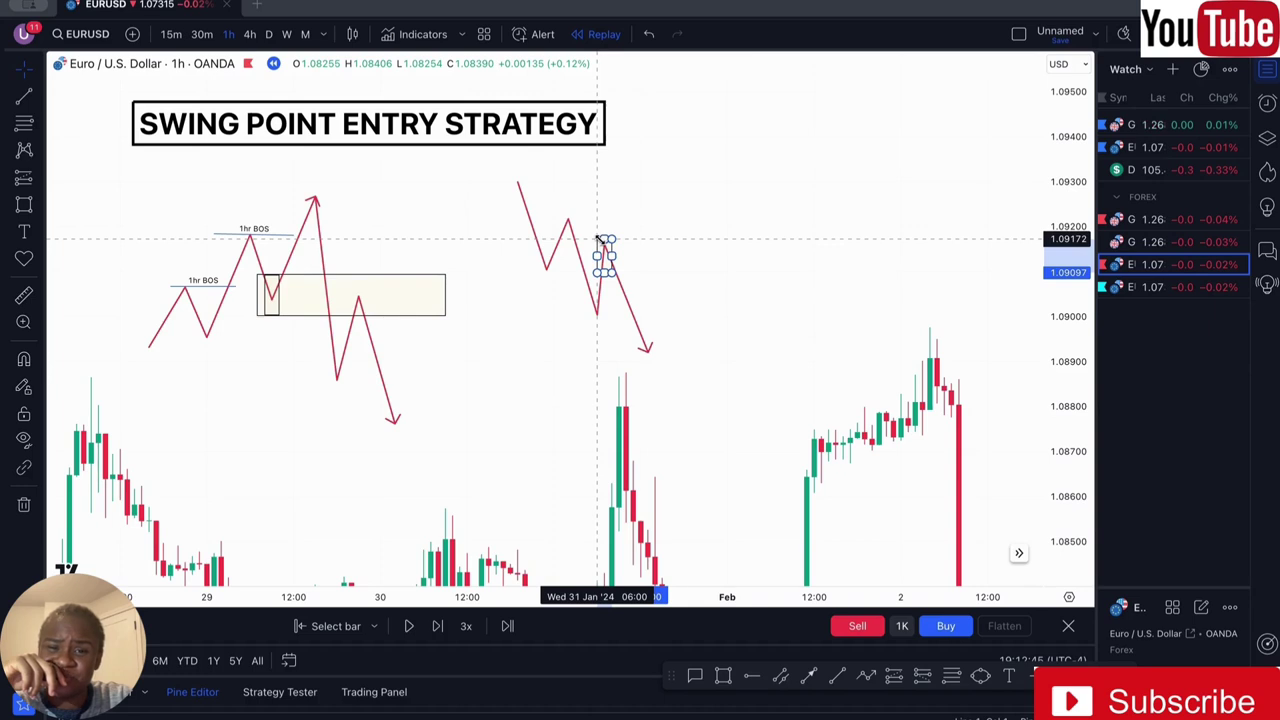
{"action": "left_click", "coordinate": [675, 252]}
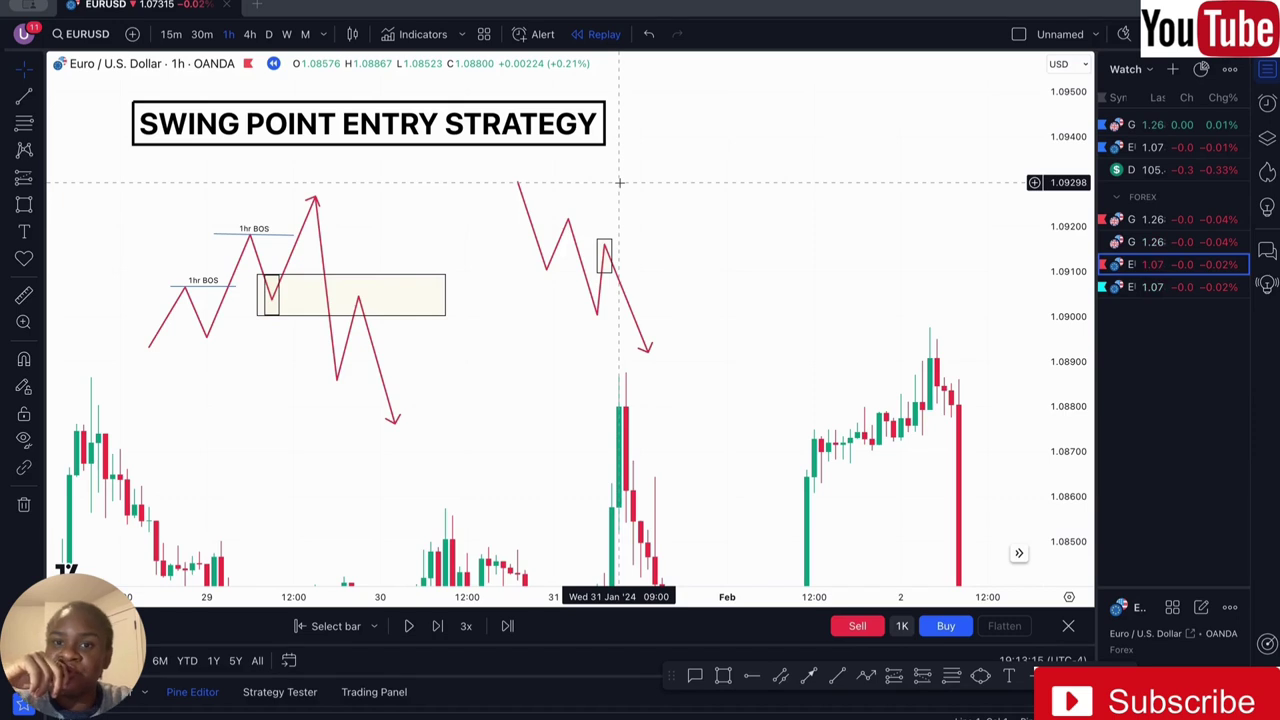
{"action": "left_click", "coordinate": [535, 192]}
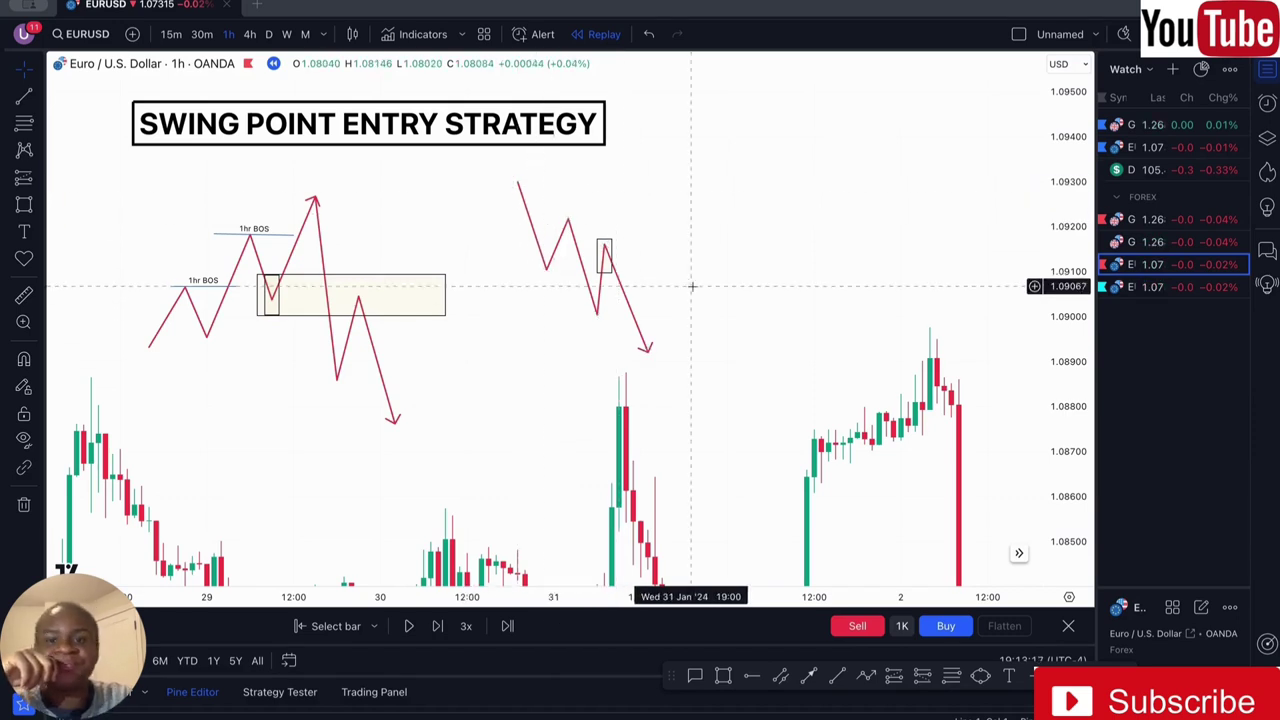
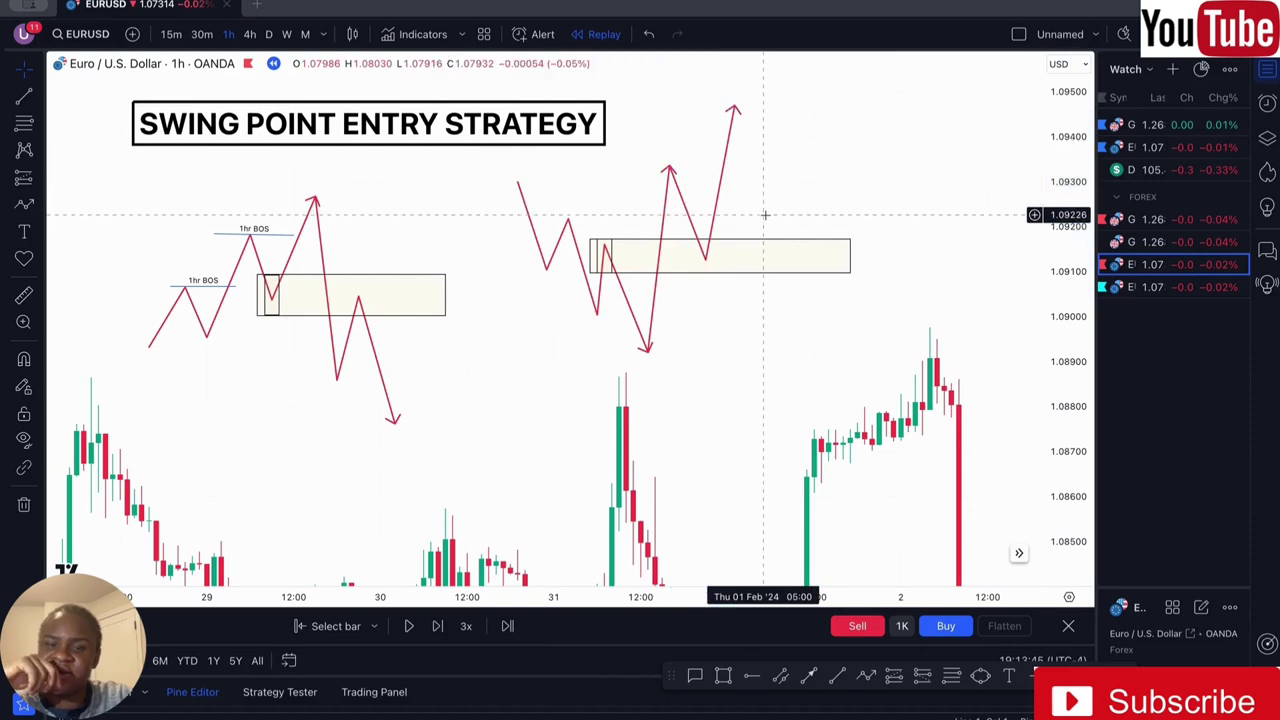
Draw two narrow vertical candle rectangles in empty chart space, spanning about 1.0953 to 1.0937 and, one step lower, 1.0944 to 1.0928.
{"action": "left_click_drag", "start_coordinate": [760, 326], "coordinate": [462, 385]}
{"action": "left_click", "coordinate": [723, 680]}
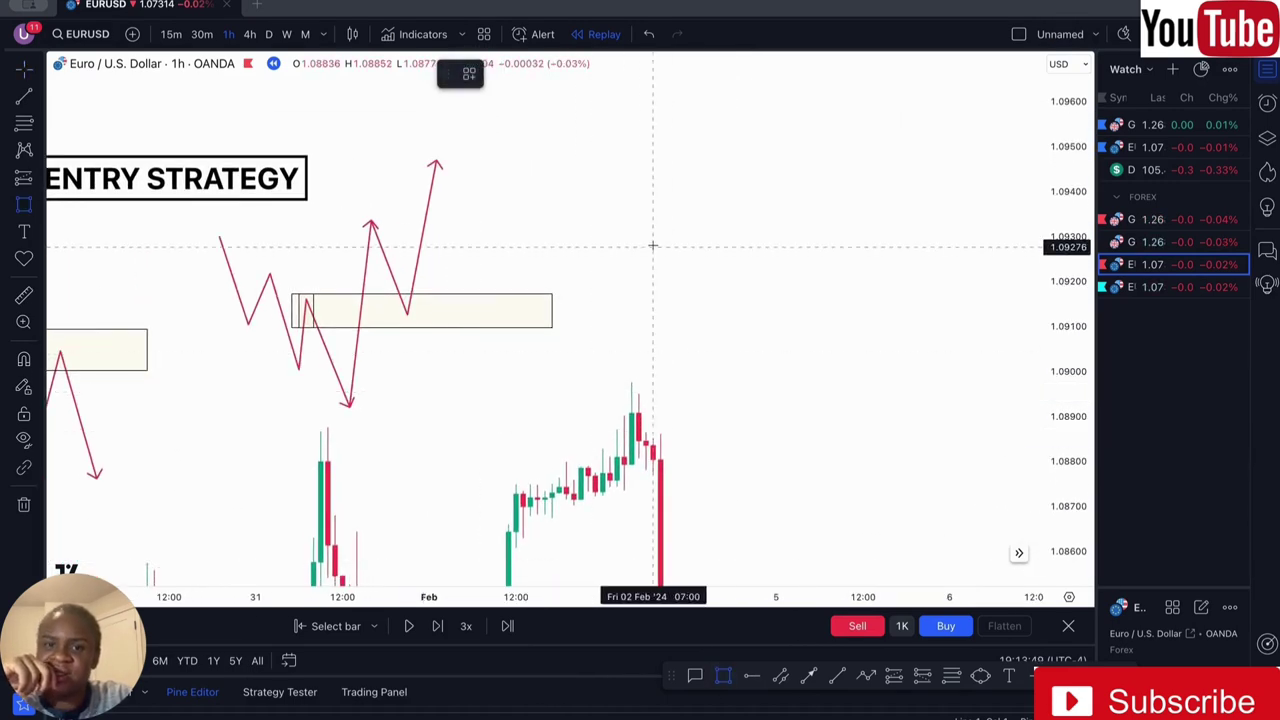
{"action": "left_click", "coordinate": [623, 131]}
{"action": "left_click", "coordinate": [638, 205]}
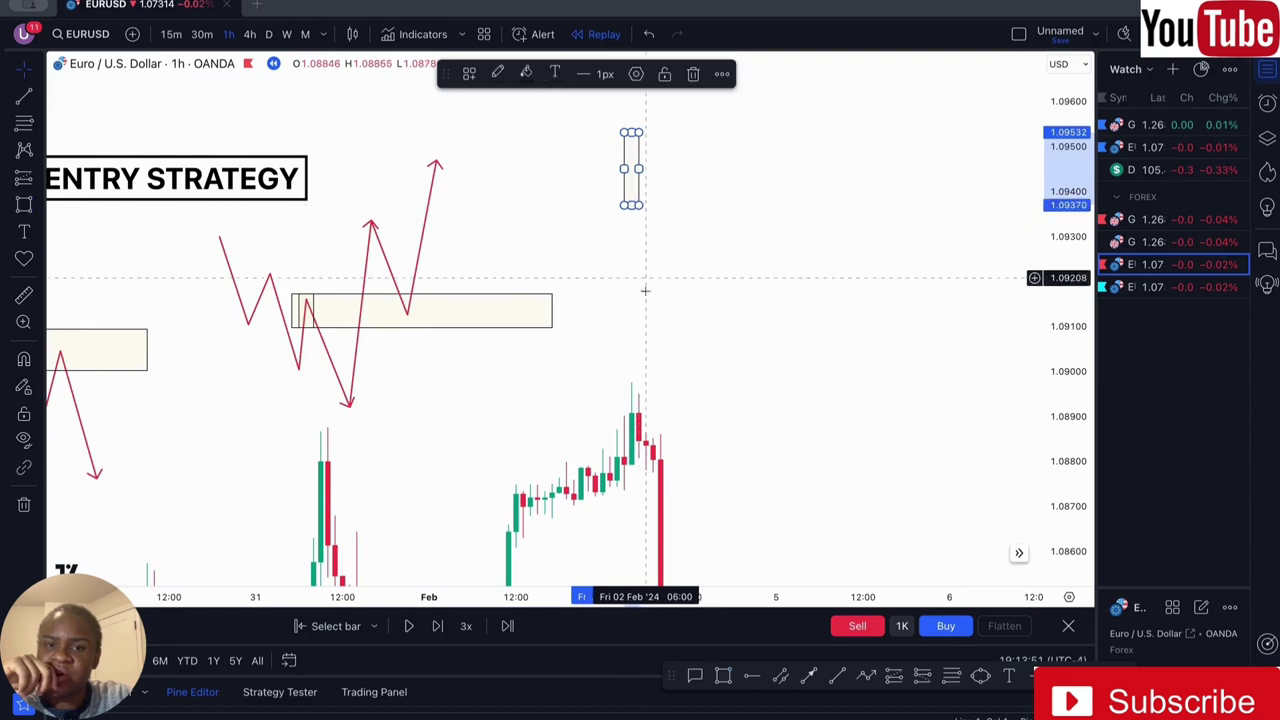
{"action": "left_click", "coordinate": [723, 677]}
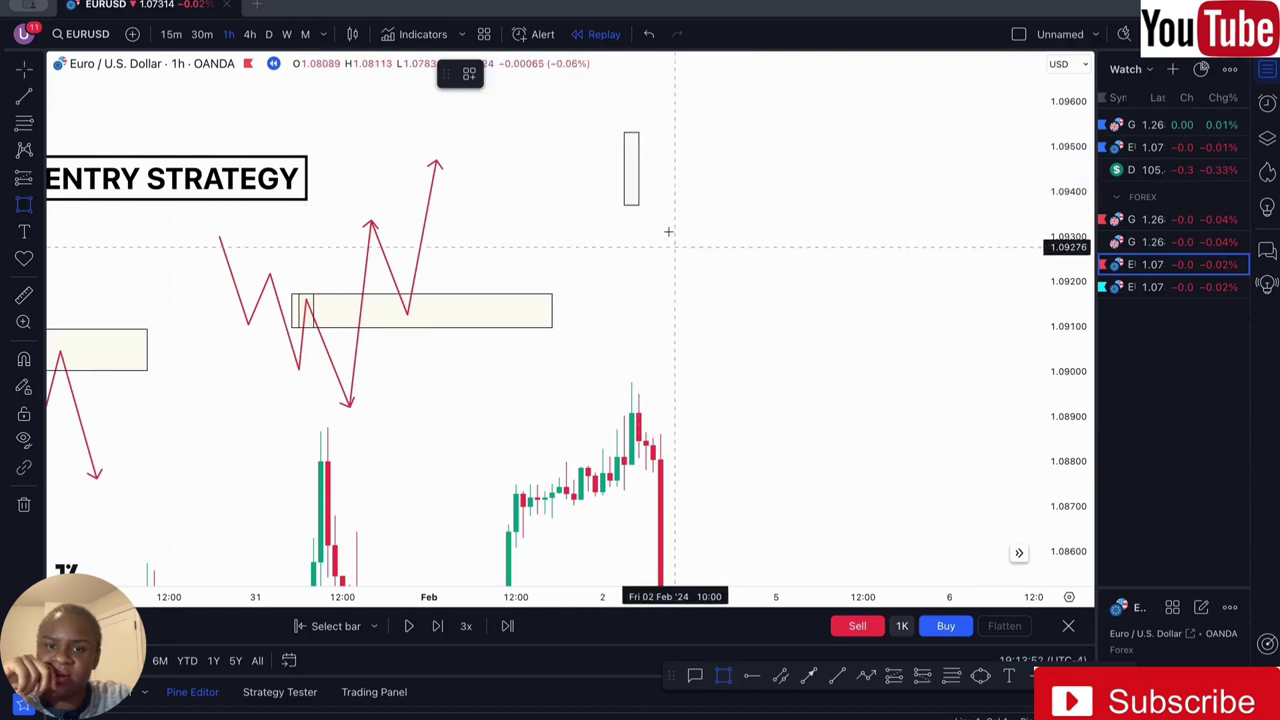
{"action": "left_click", "coordinate": [659, 172]}
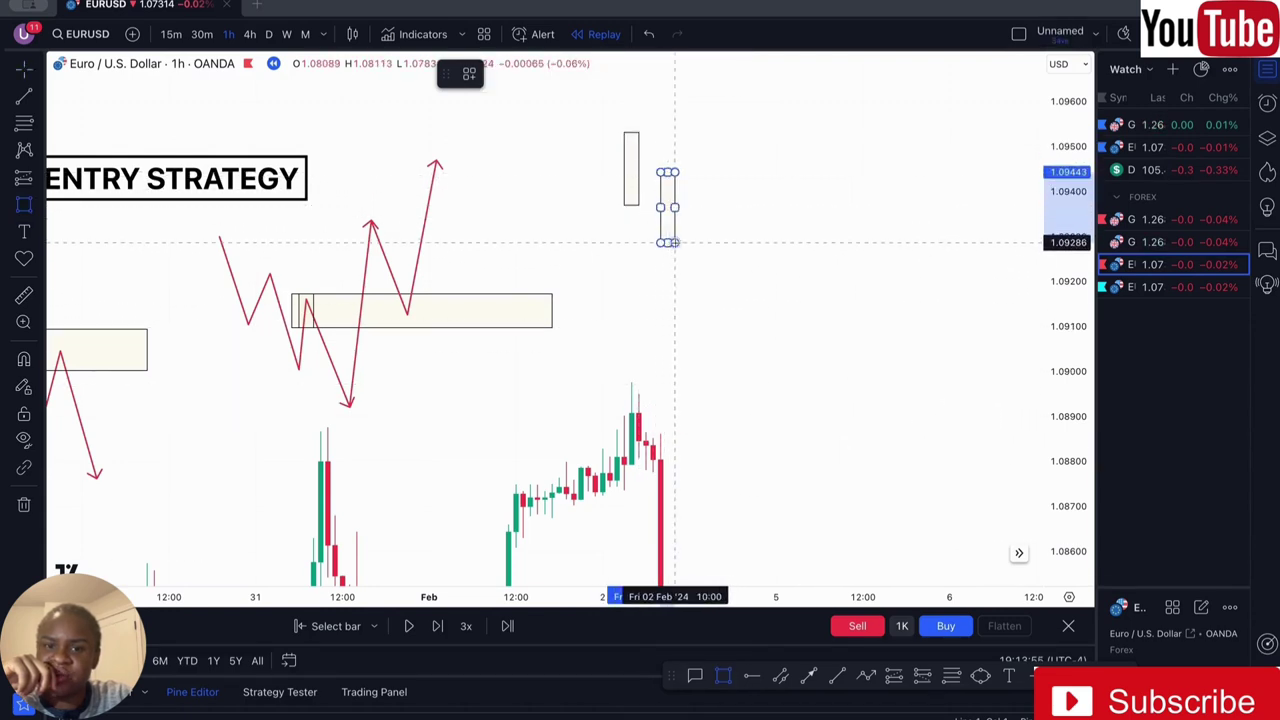
{"action": "left_click", "coordinate": [683, 243]}
Draw a third narrow candle rectangle after the lower one, spanning about 1.0954 to 1.0937, to complete a three-candle swing low.
{"action": "left_click", "coordinate": [725, 677]}
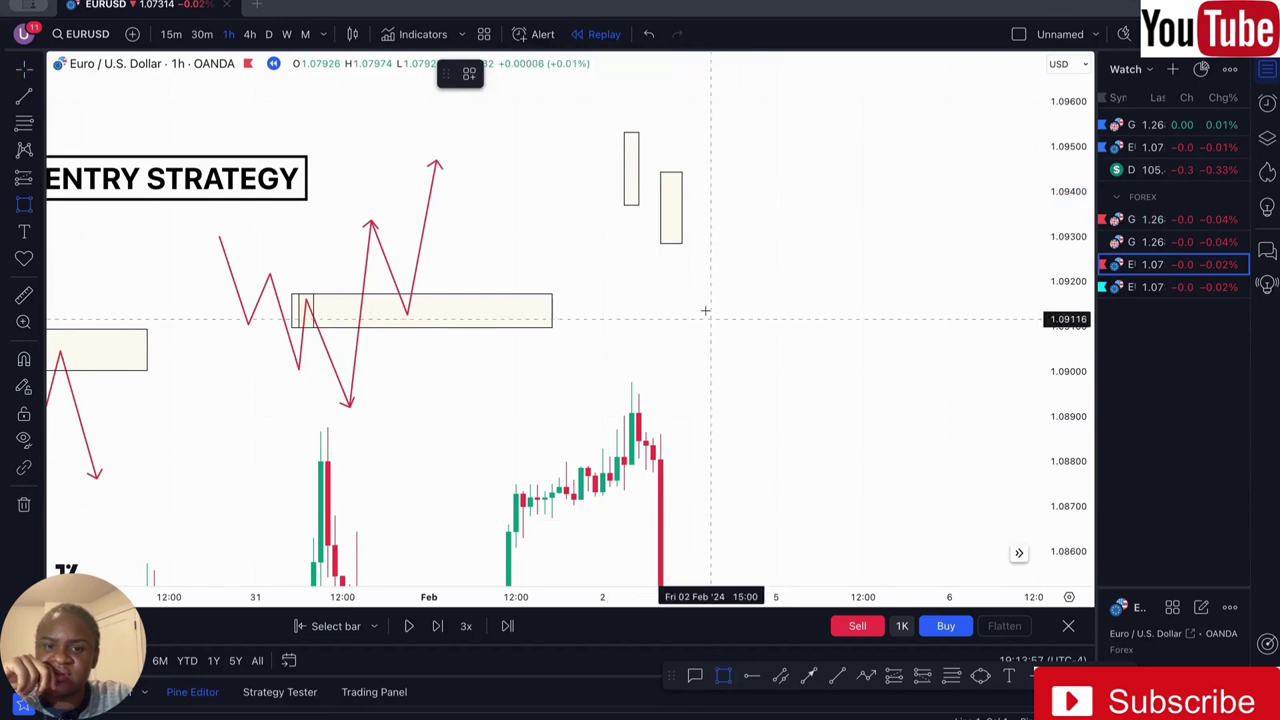
{"action": "left_click", "coordinate": [703, 128]}
{"action": "left_click", "coordinate": [725, 203]}
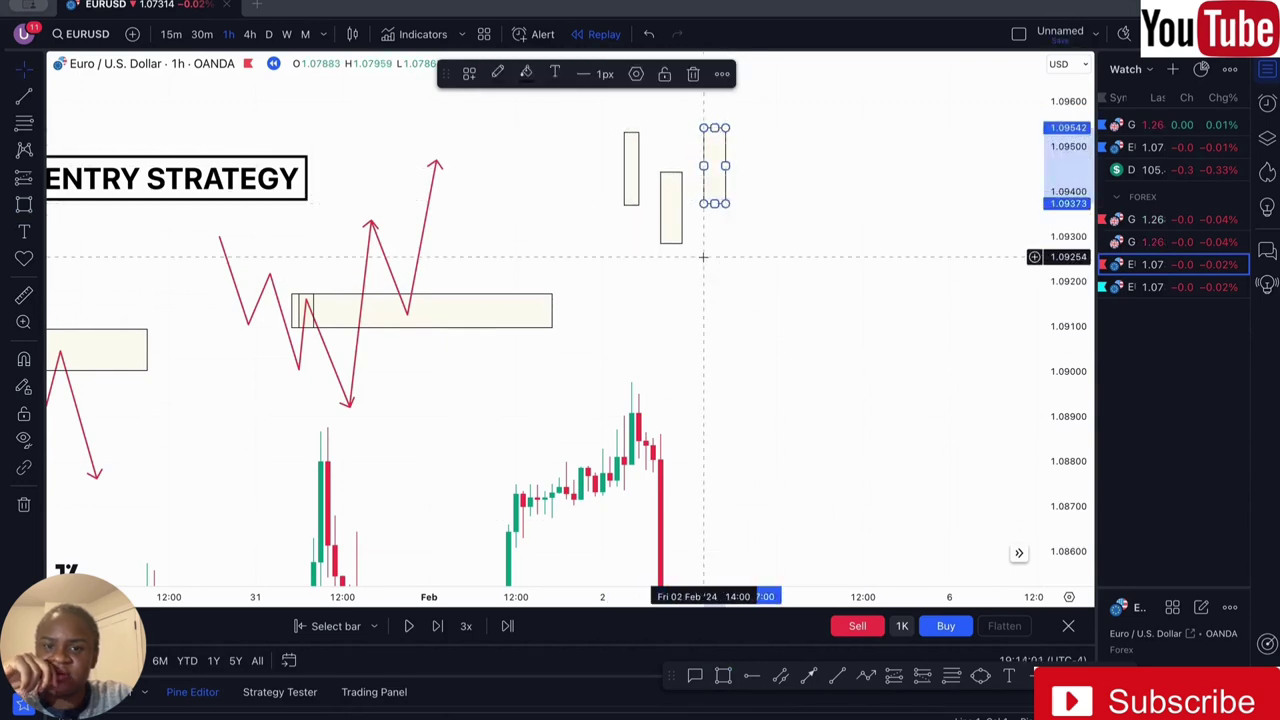
{"action": "left_click", "coordinate": [565, 243]}
{"action": "left_click", "coordinate": [639, 205]}
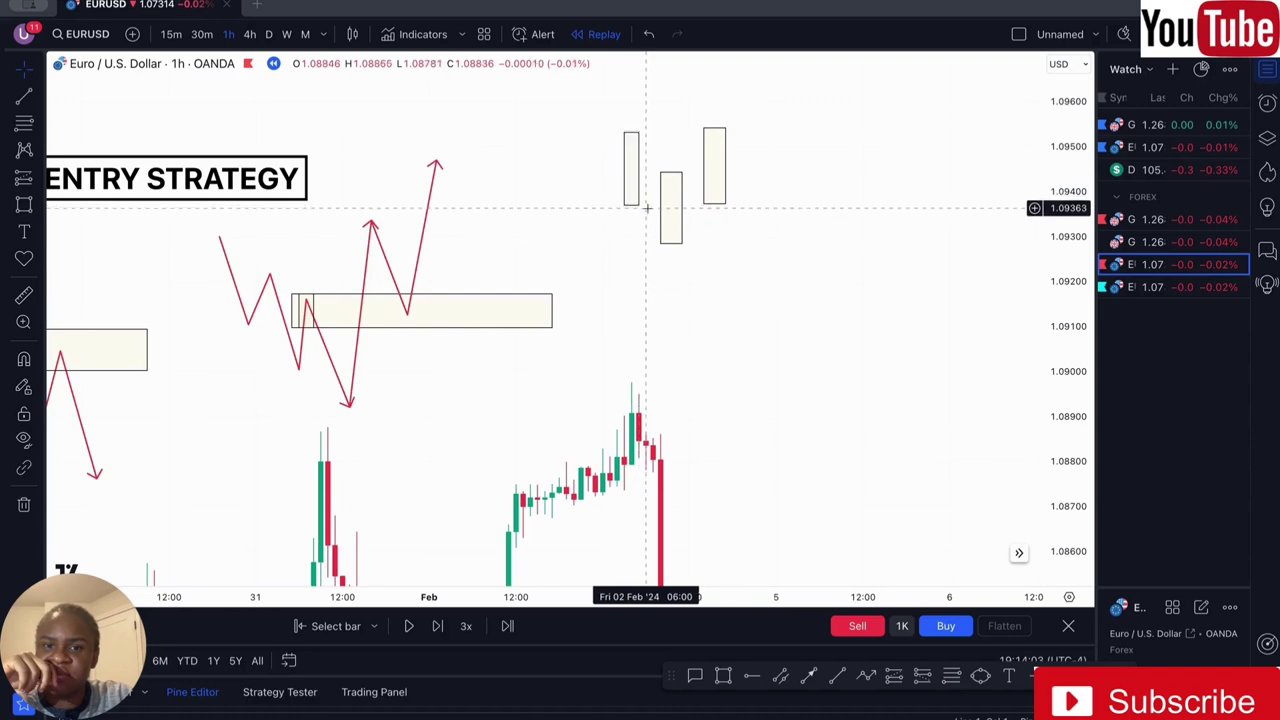
{"action": "left_click", "coordinate": [590, 211]}
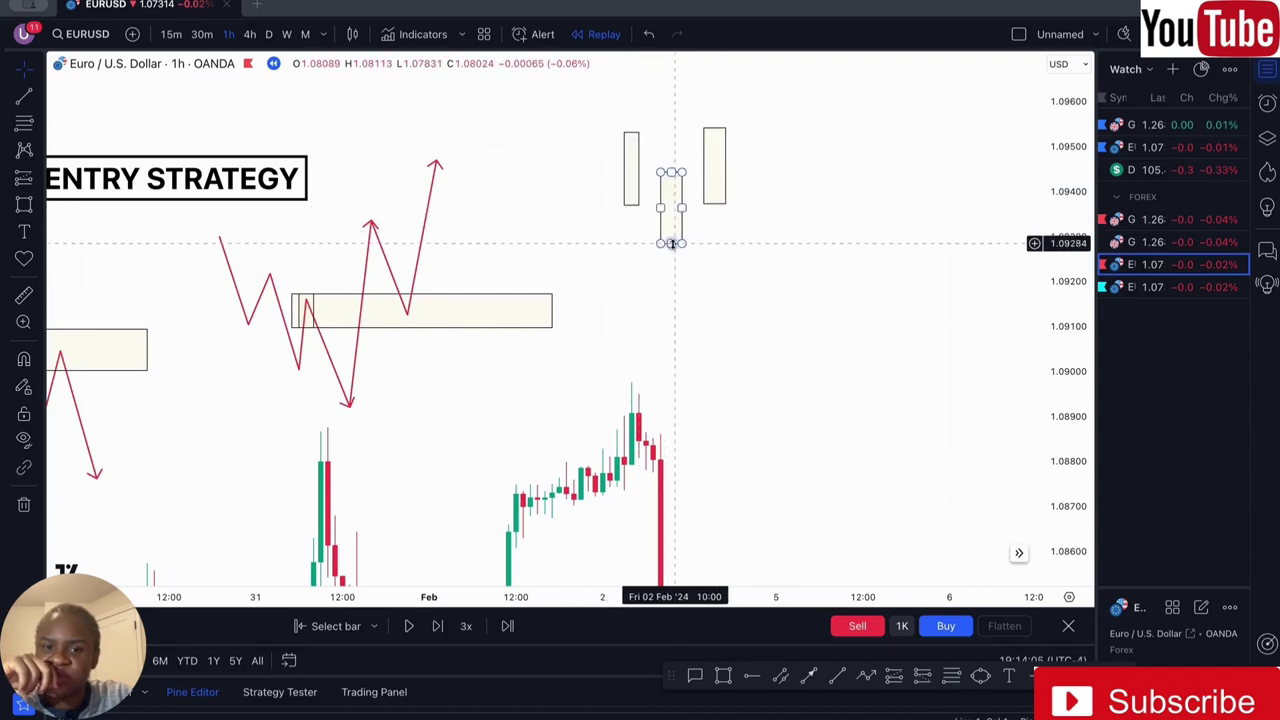
{"action": "left_click", "coordinate": [672, 243]}
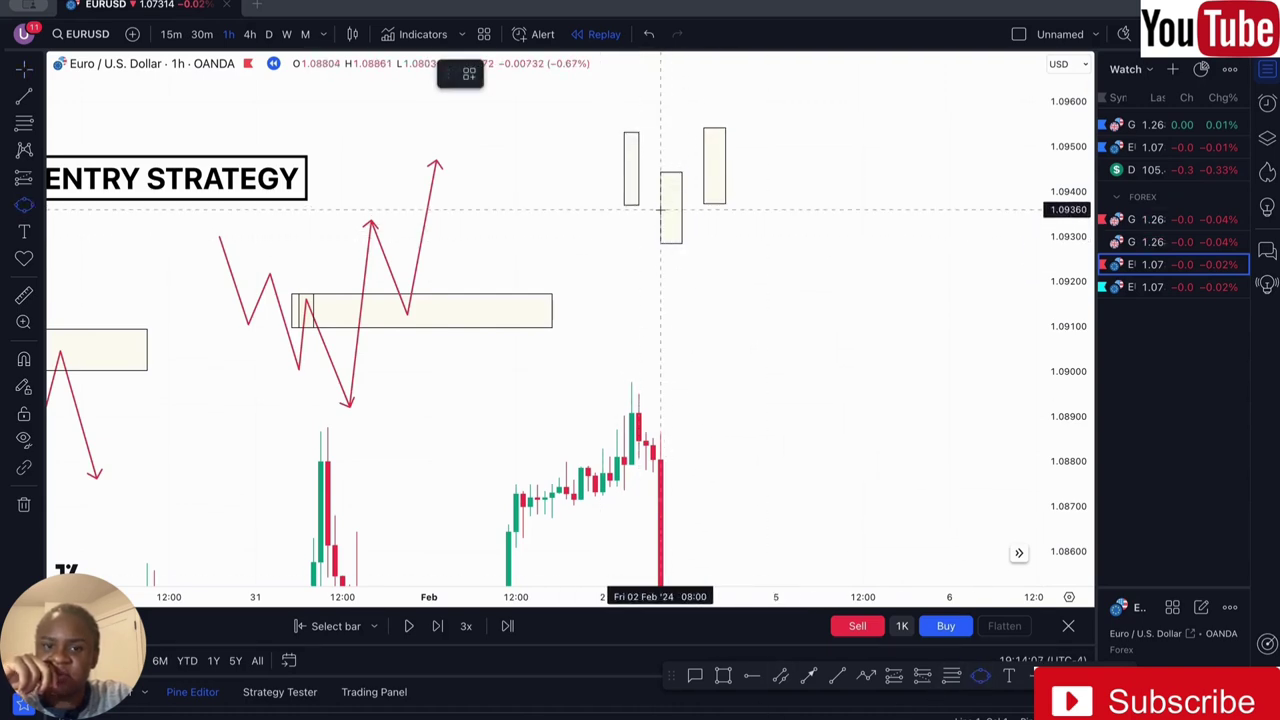
{"action": "left_click", "coordinate": [667, 214]}
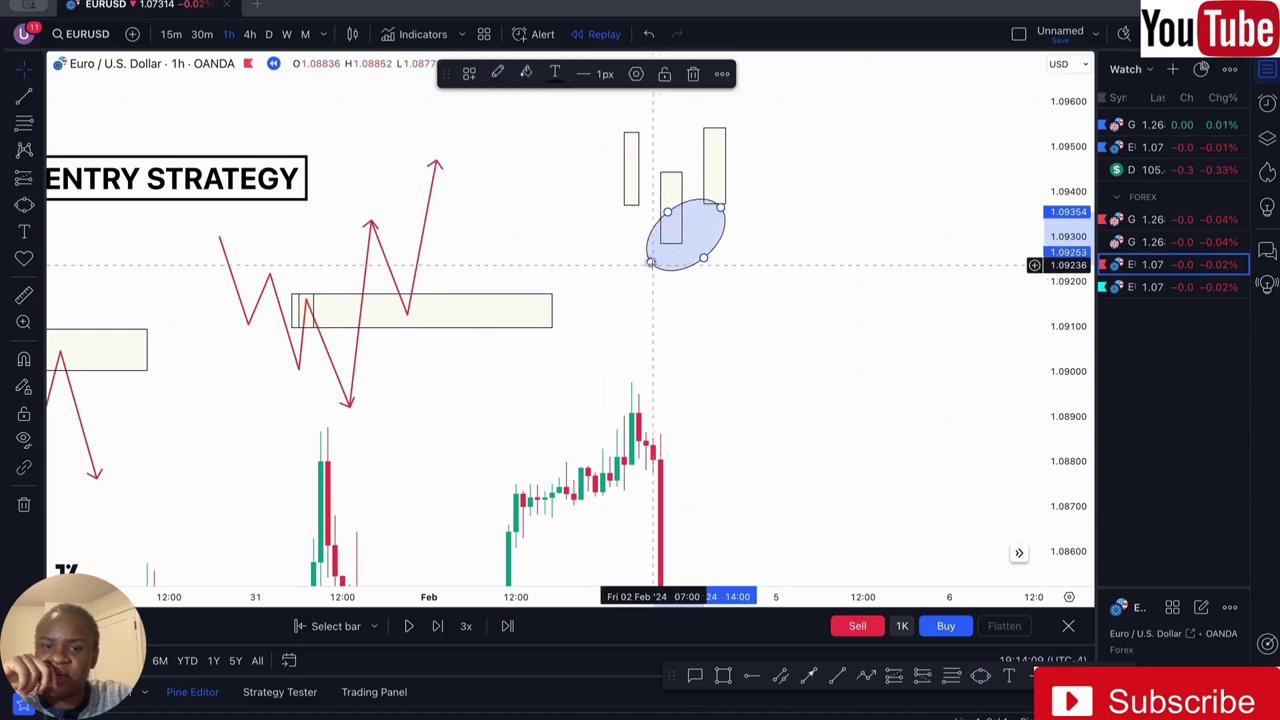
{"action": "left_click", "coordinate": [648, 256]}
{"action": "left_click", "coordinate": [641, 230]}
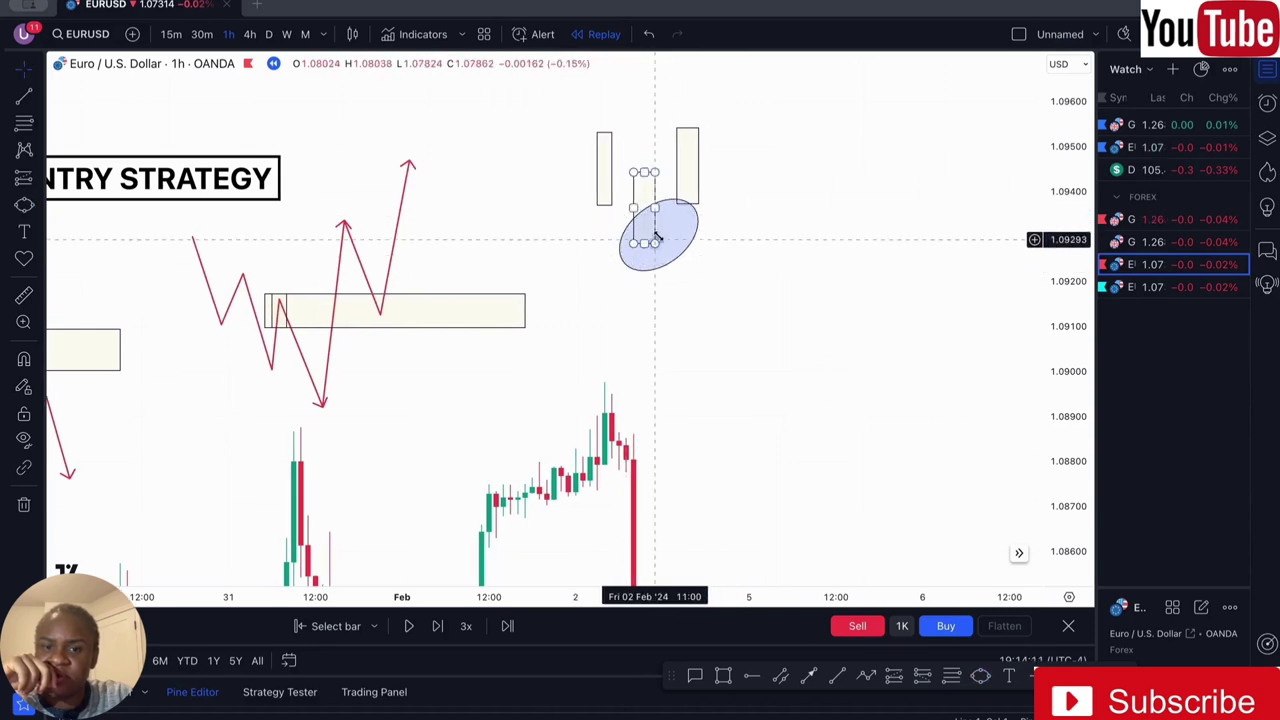
{"action": "left_click", "coordinate": [632, 238]}
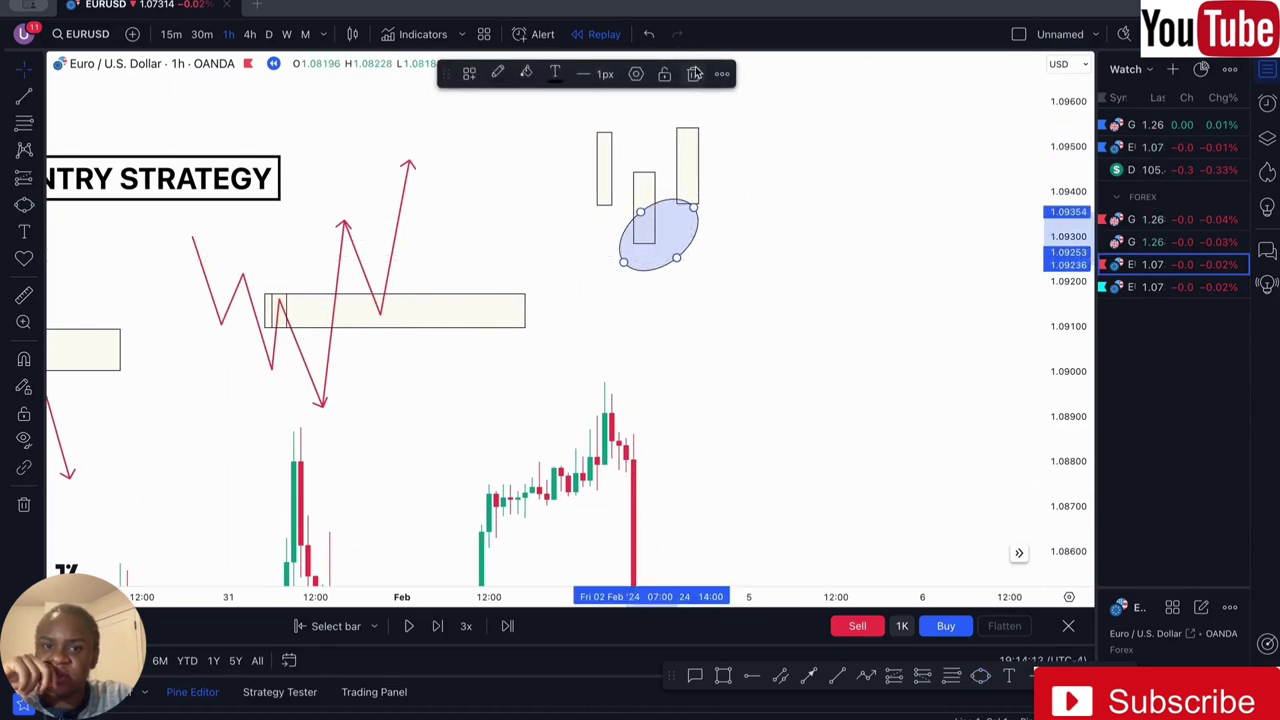
{"action": "key", "text": "Delete"}
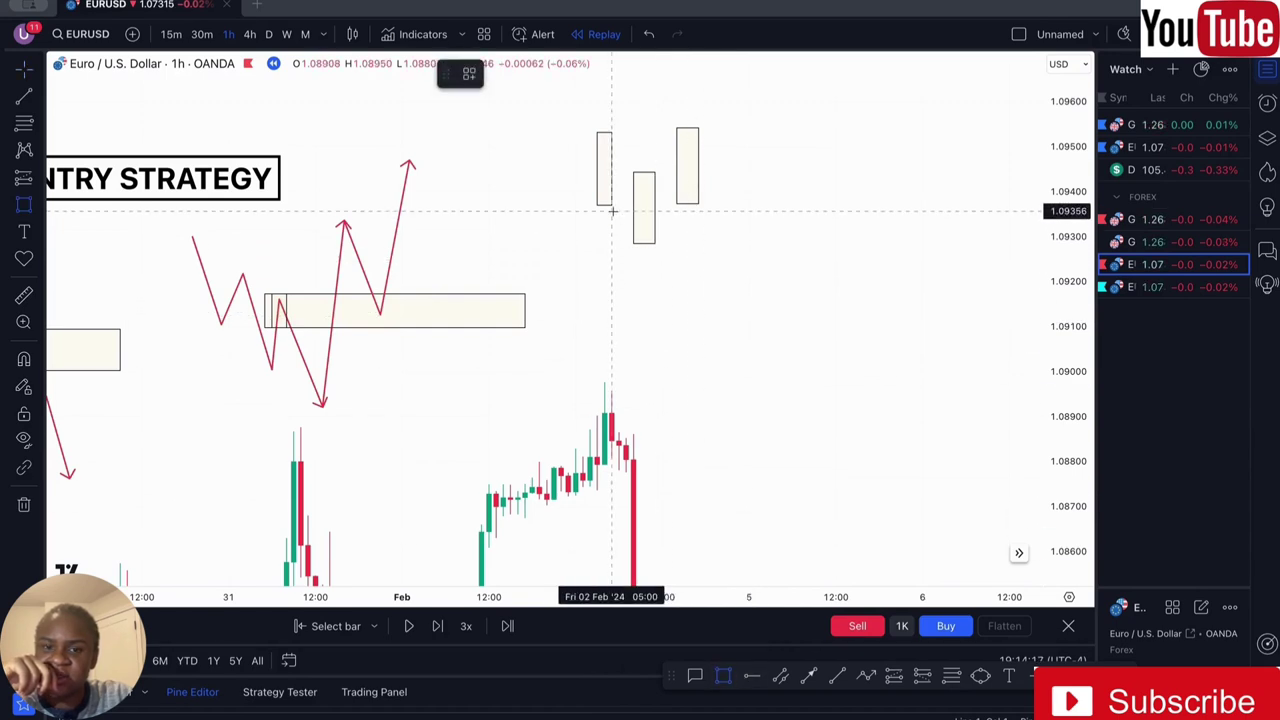
Draw a wide zone from 1.09356 to 1.09281 across the middle candle's lower part, and add a higher fourth candle rectangle from about 1.0969 to 1.0951.
{"action": "mouse_move", "coordinate": [612, 211]}
{"action": "left_mouse_down"}
{"action": "mouse_move", "coordinate": [686, 245]}
{"action": "mouse_move", "coordinate": [749, 245]}
{"action": "left_mouse_up"}
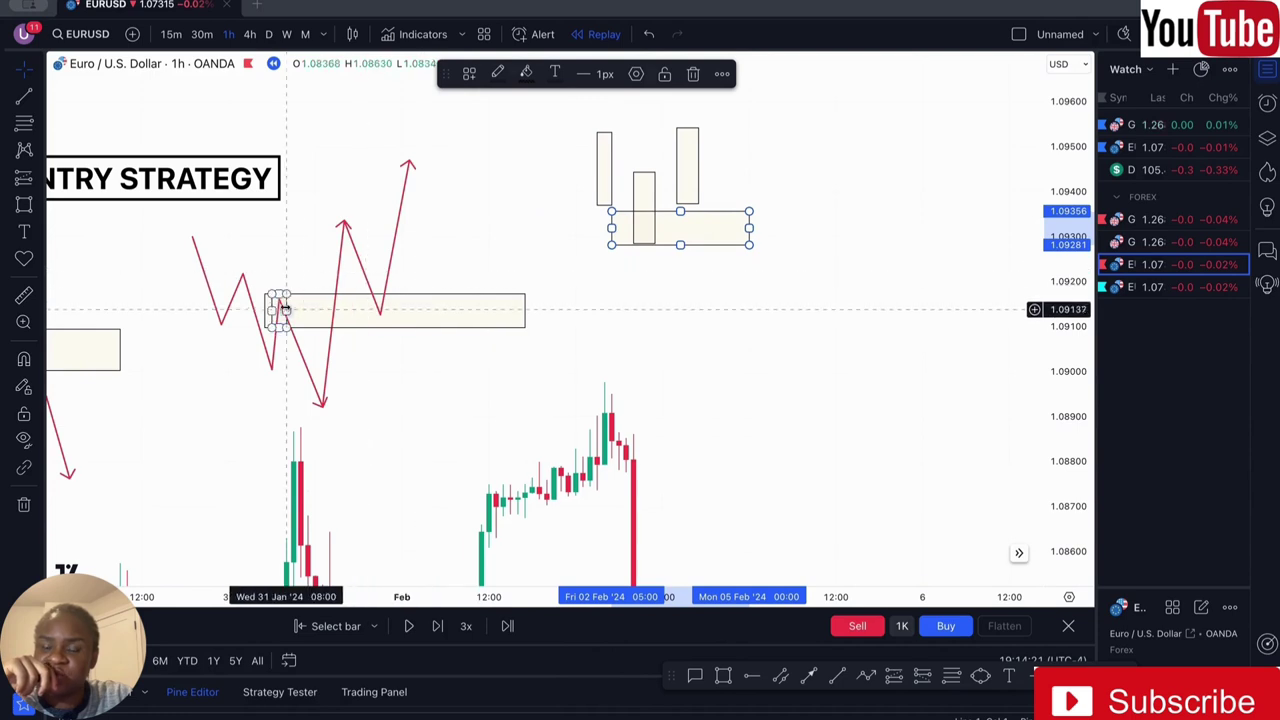
{"action": "left_click_drag", "start_coordinate": [751, 135], "coordinate": [737, 200]}
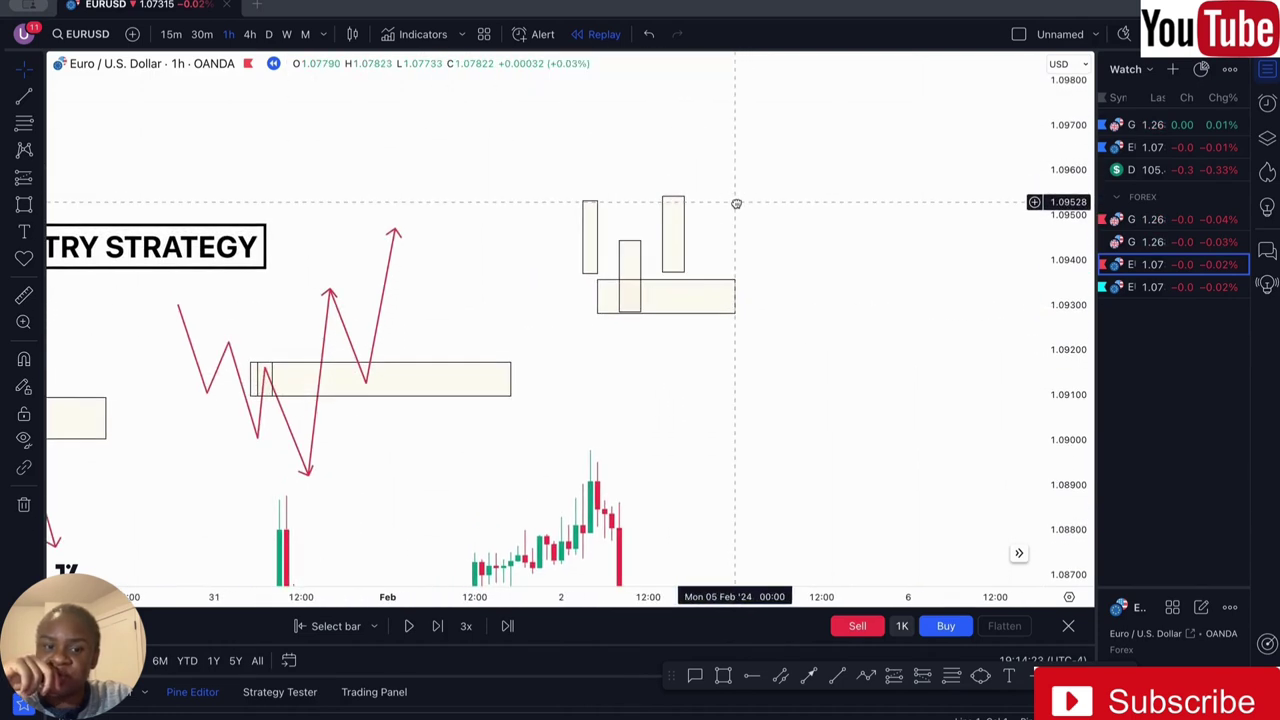
{"action": "left_click", "coordinate": [725, 675]}
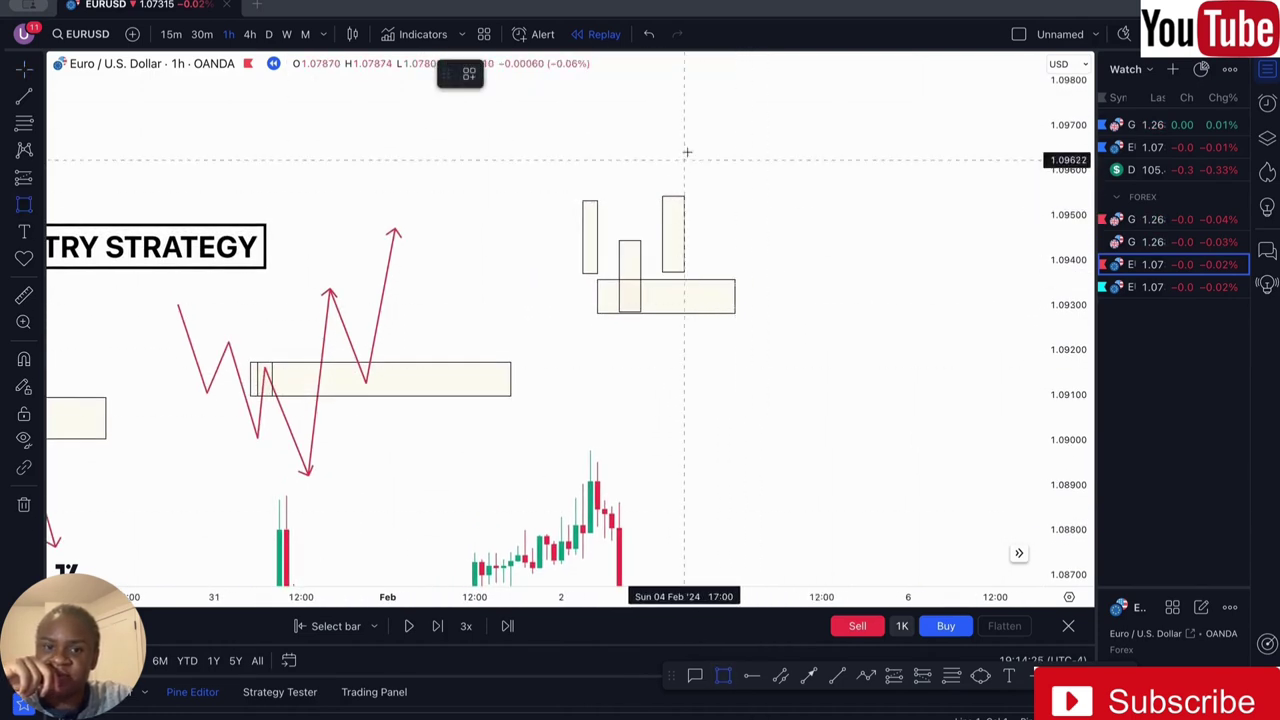
{"action": "mouse_move", "coordinate": [694, 133]}
{"action": "left_mouse_down"}
{"action": "mouse_move", "coordinate": [706, 250]}
{"action": "mouse_move", "coordinate": [713, 210]}
{"action": "mouse_move", "coordinate": [738, 220]}
{"action": "left_mouse_up"}
{"action": "left_click", "coordinate": [764, 178]}
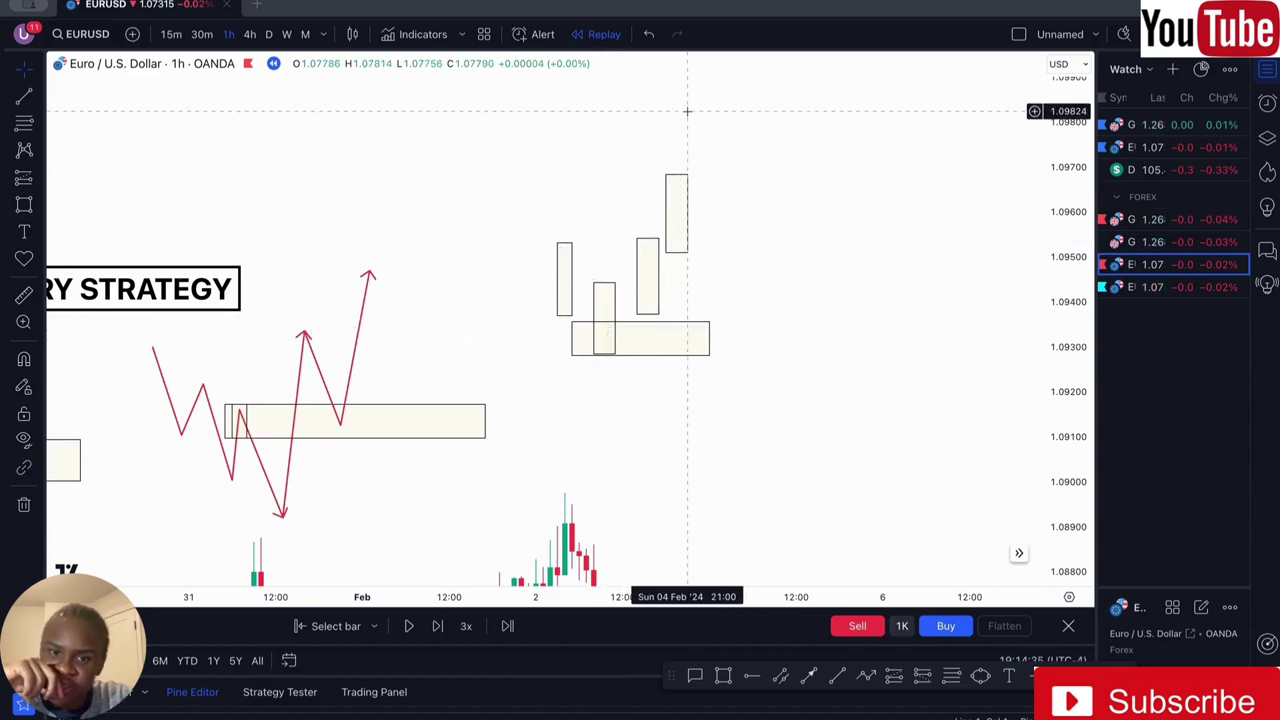
Draw three separate candle rectangles forming a swing high, spanning about 1.0975 to 1.0953, 1.0990 to 1.0968 and 1.0979 to 1.0953.
{"action": "left_click_drag", "start_coordinate": [814, 263], "coordinate": [721, 267]}
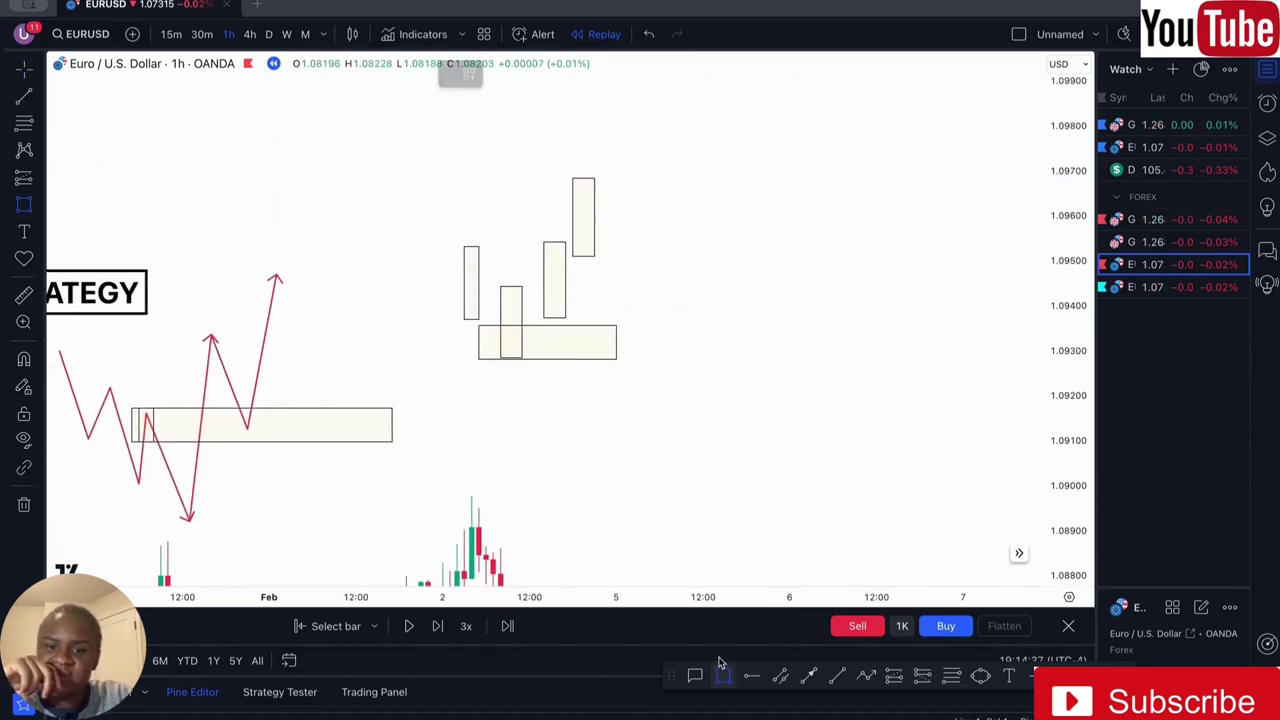
{"action": "left_click_drag", "start_coordinate": [704, 150], "coordinate": [716, 244]}
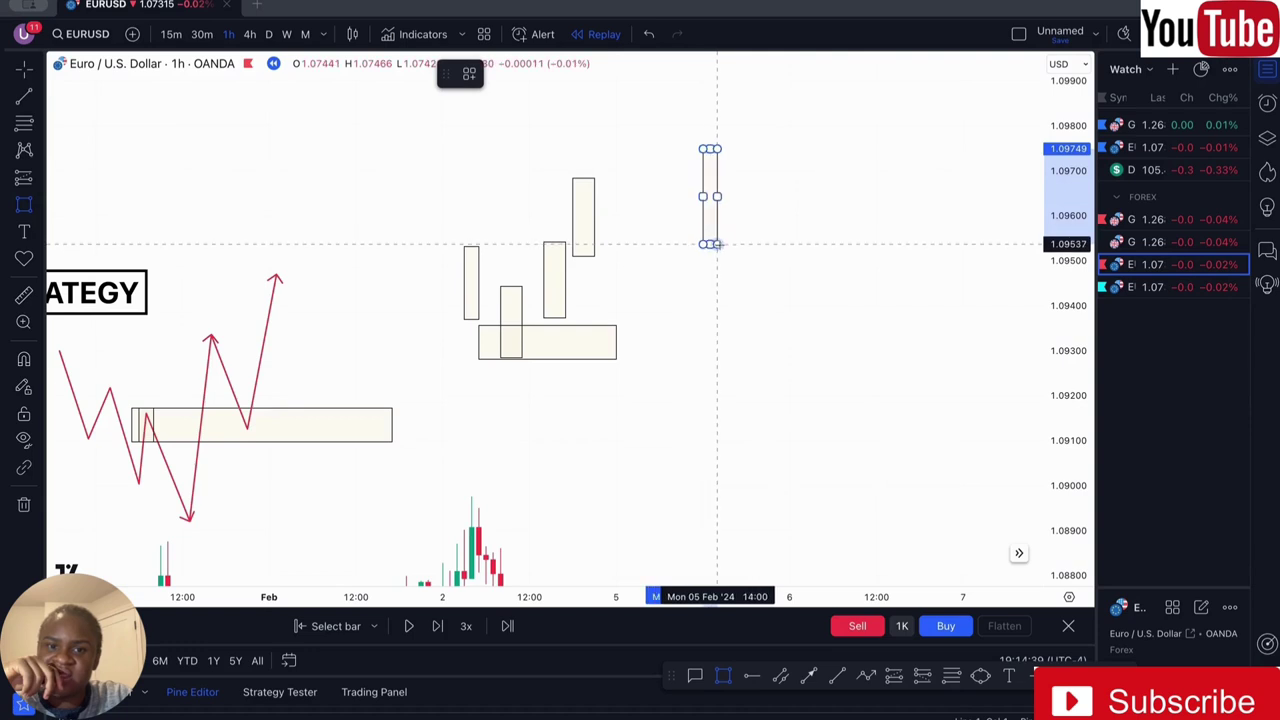
{"action": "left_click", "coordinate": [723, 340]}
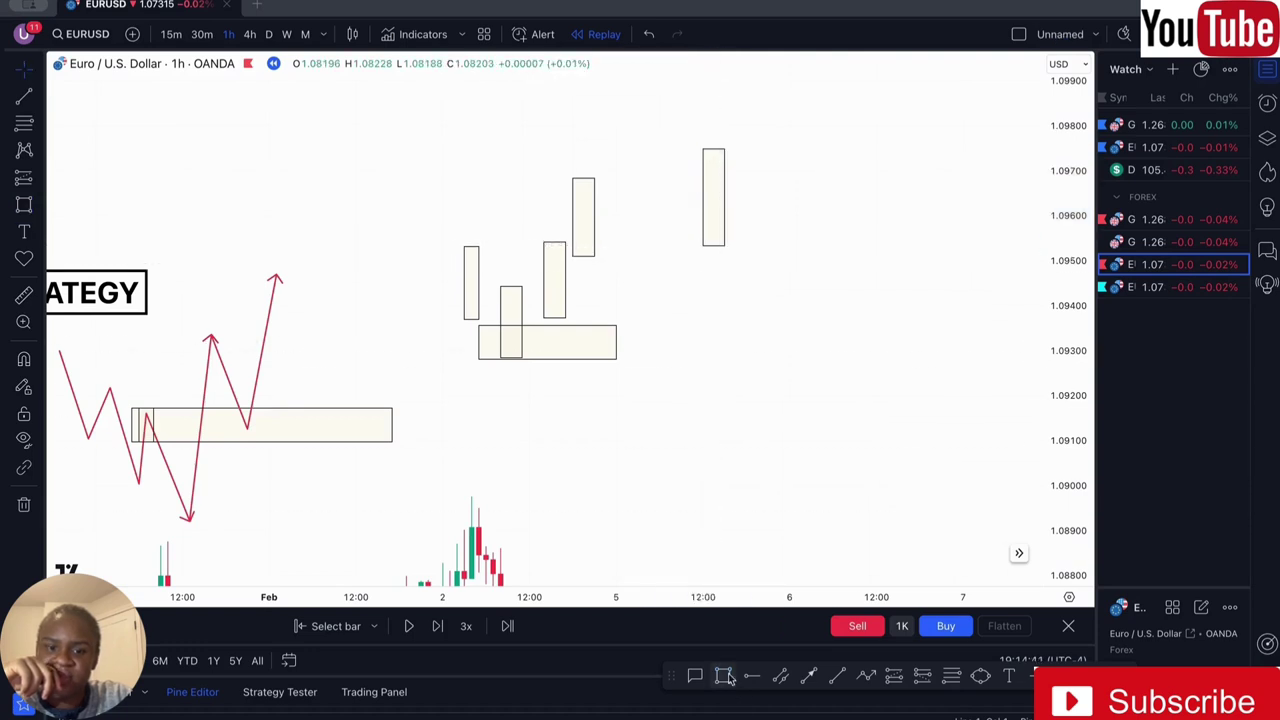
{"action": "left_click", "coordinate": [725, 677]}
{"action": "left_click_drag", "start_coordinate": [741, 84], "coordinate": [761, 182]}
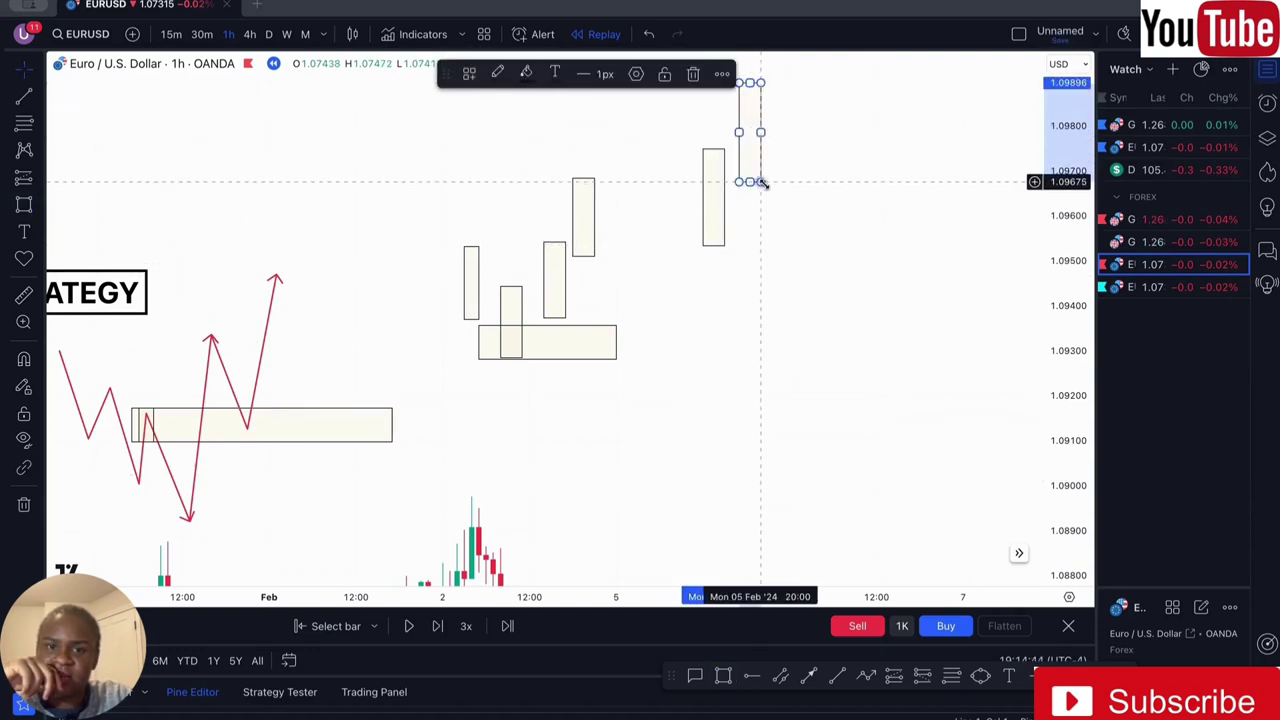
{"action": "left_click", "coordinate": [725, 677]}
{"action": "left_click_drag", "start_coordinate": [782, 131], "coordinate": [803, 249]}
{"action": "left_click", "coordinate": [691, 320]}
Draw a wide zone rectangle across the upper part of the swing high's middle candle, spanning 1.09922 to 1.09789.
{"action": "scroll", "coordinate": [686, 267], "scroll_direction": "right", "scroll_amount": 2}
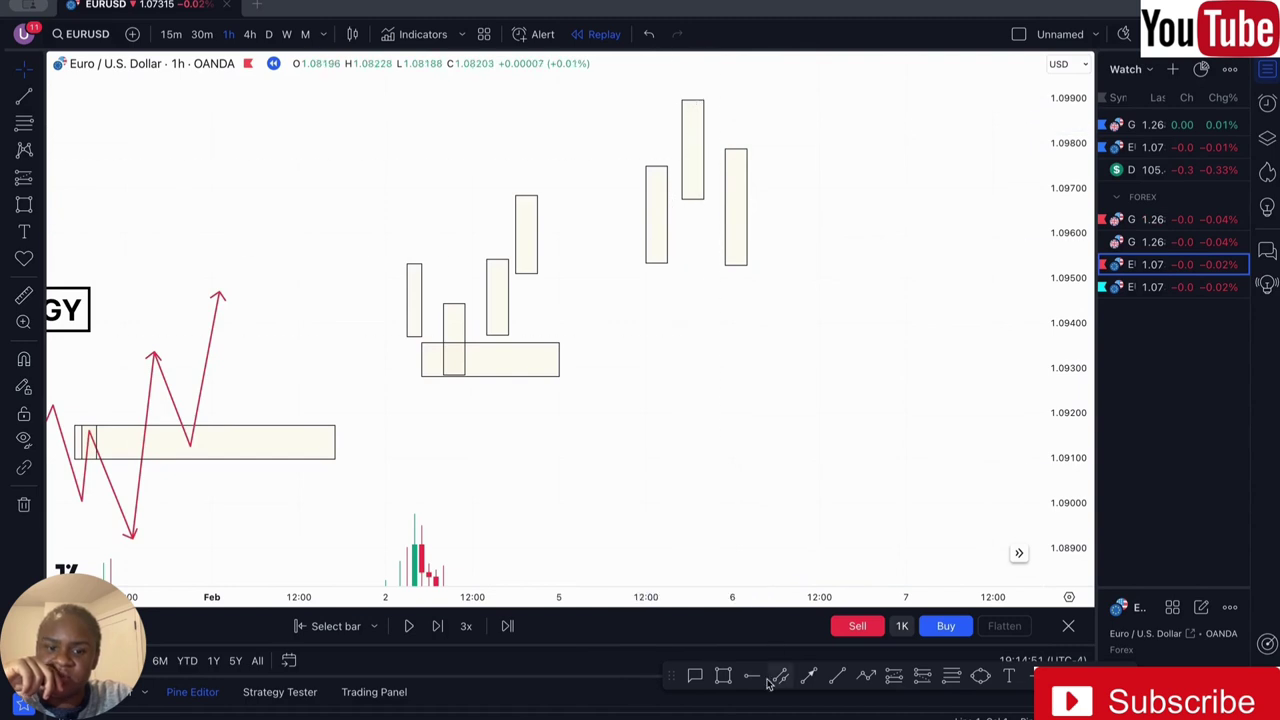
{"action": "left_click", "coordinate": [728, 677]}
{"action": "mouse_move", "coordinate": [660, 88]}
{"action": "left_mouse_down"}
{"action": "mouse_move", "coordinate": [669, 131]}
{"action": "mouse_move", "coordinate": [855, 160]}
{"action": "mouse_move", "coordinate": [848, 148]}
{"action": "left_mouse_up"}
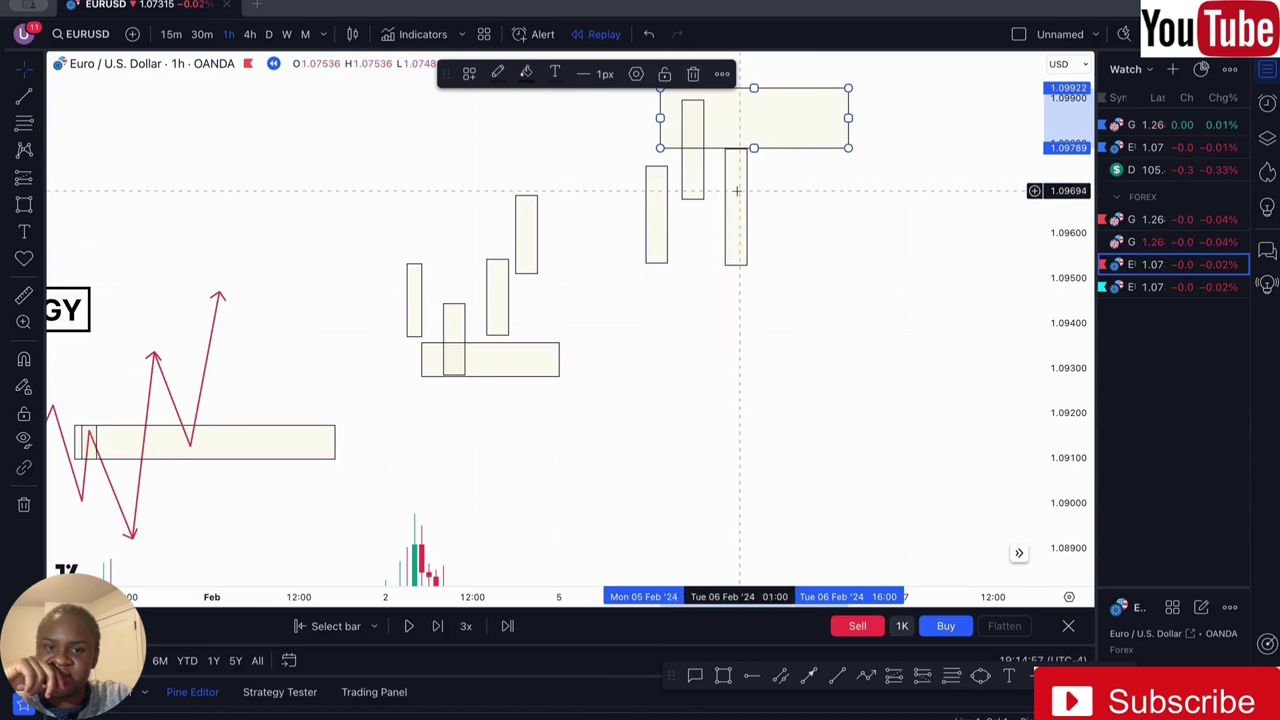
Draw a lower fourth candle rectangle after the swing high, spanning about 1.0963 to 1.0940.
{"action": "left_click", "coordinate": [726, 679]}
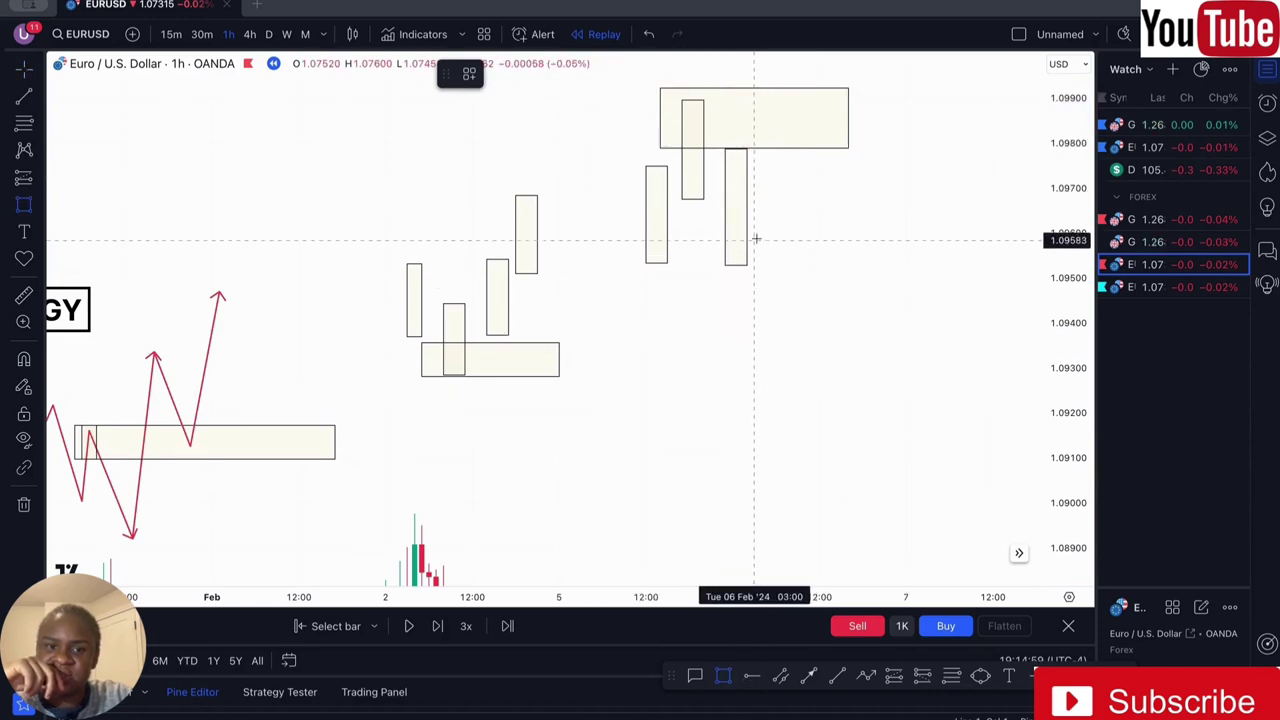
{"action": "left_click_drag", "start_coordinate": [754, 218], "coordinate": [776, 322]}
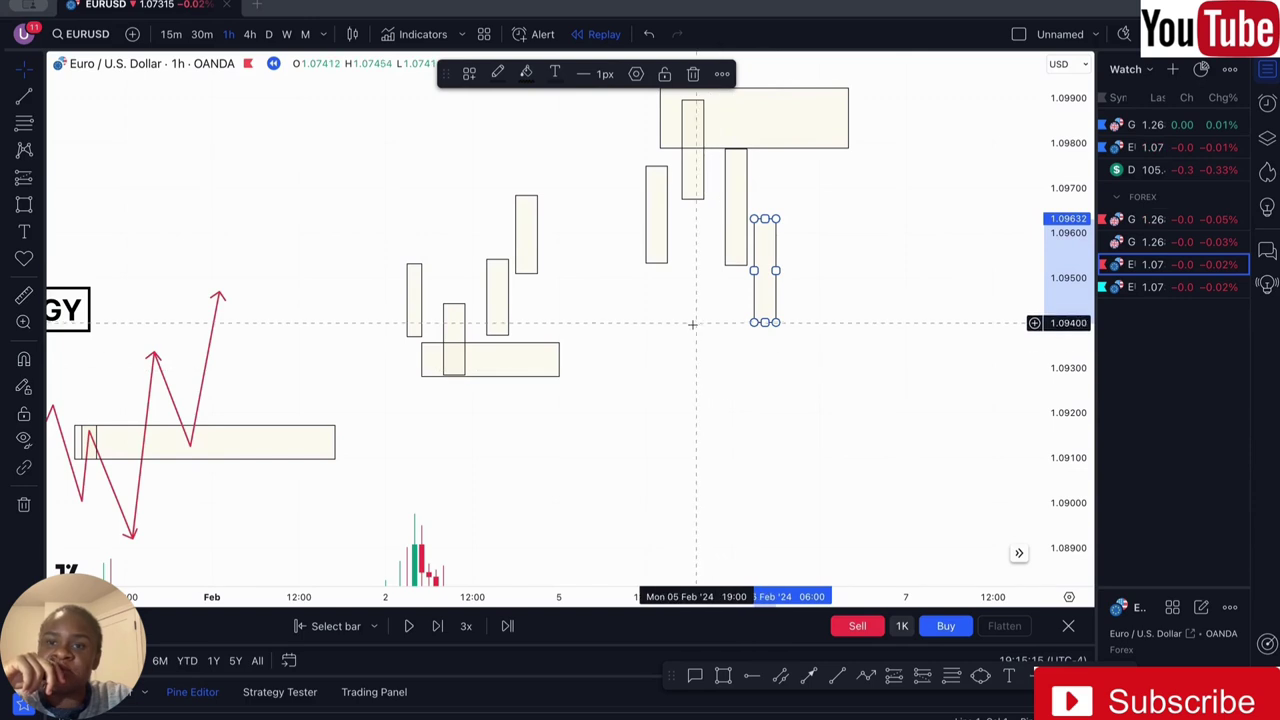
Try a short position on the swing high diagram with entry at 1.09528 and stop at 1.09797, and delete it.
{"action": "left_click_drag", "start_coordinate": [691, 323], "coordinate": [691, 369]}
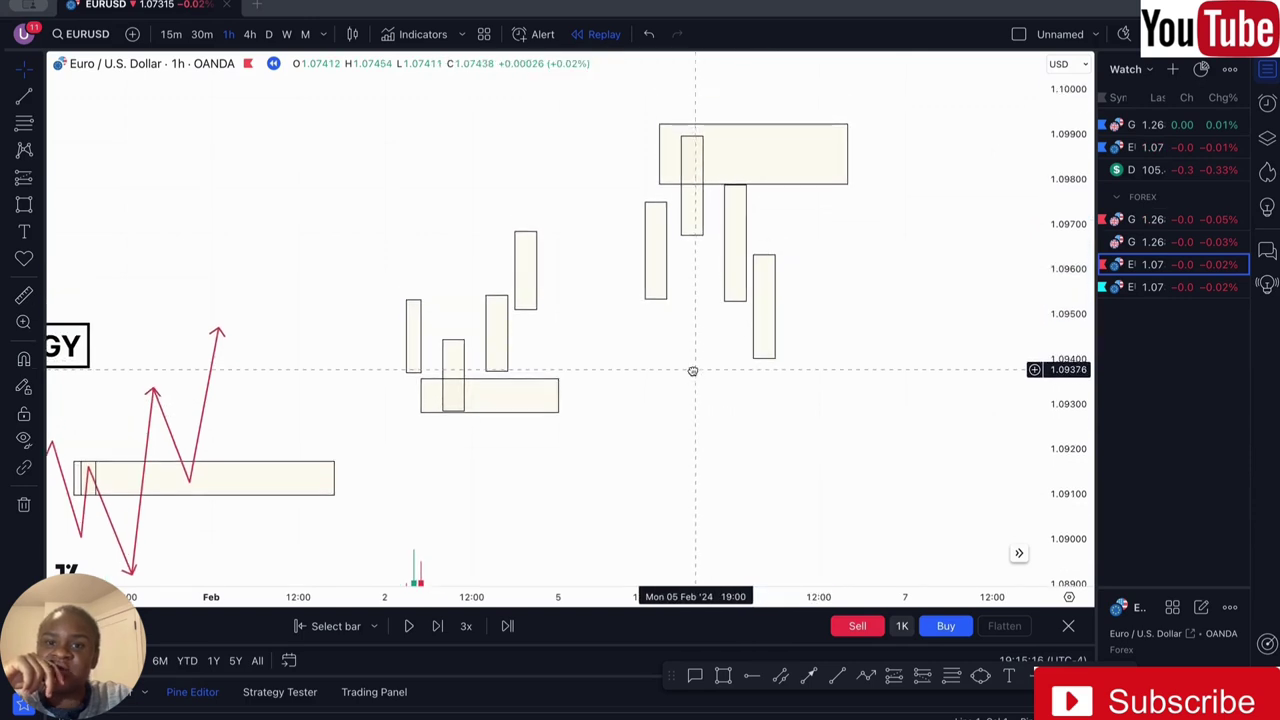
{"action": "left_click", "coordinate": [921, 678]}
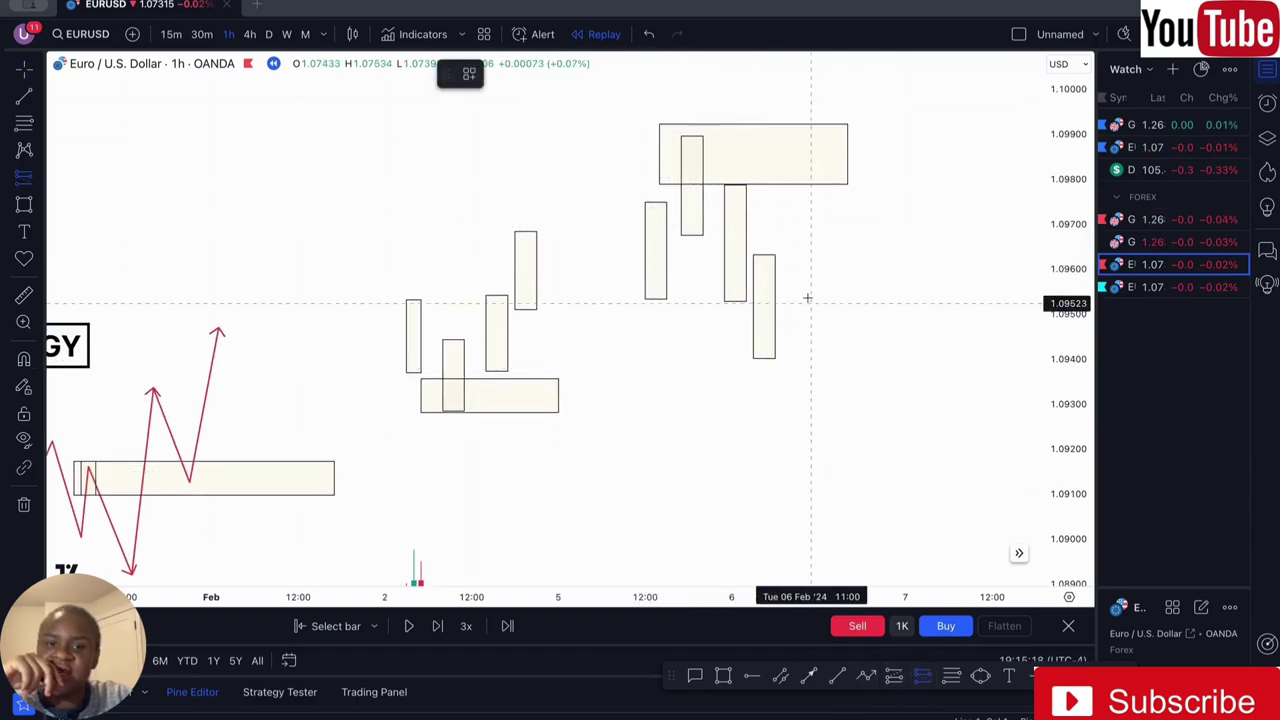
{"action": "left_click", "coordinate": [712, 300]}
{"action": "left_click_drag", "start_coordinate": [710, 149], "coordinate": [706, 180]}
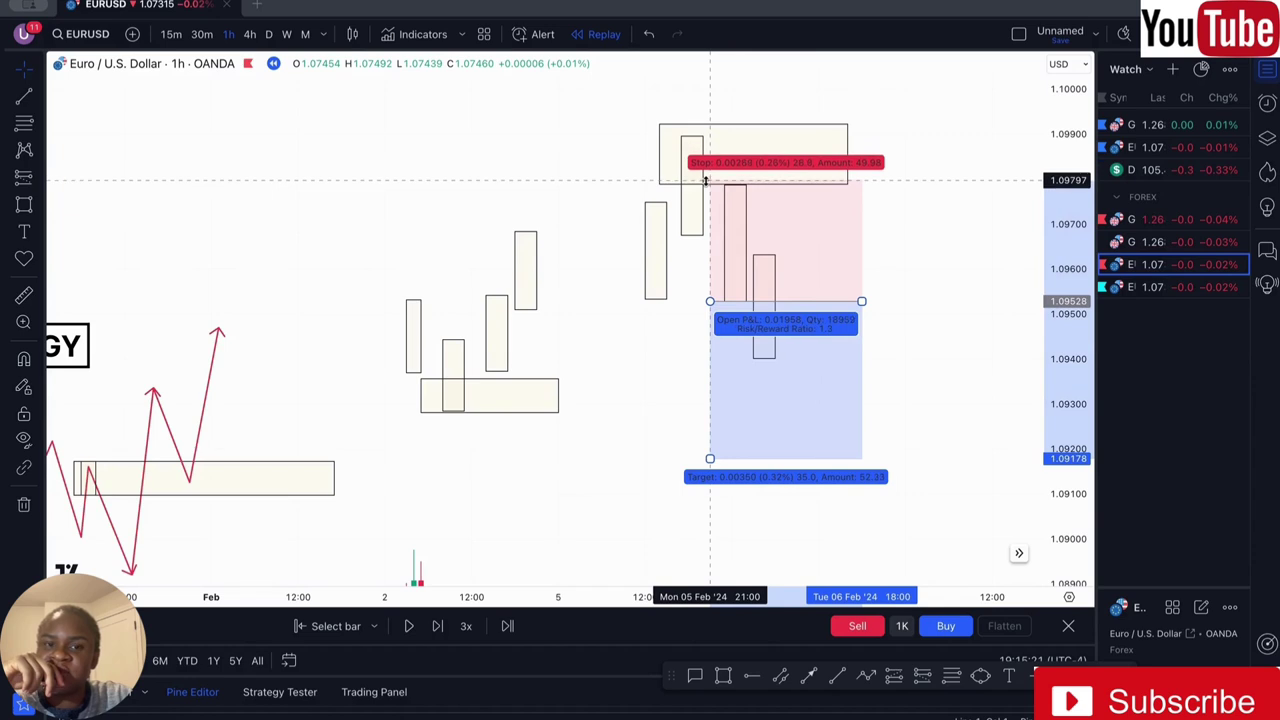
{"action": "left_click", "coordinate": [731, 185]}
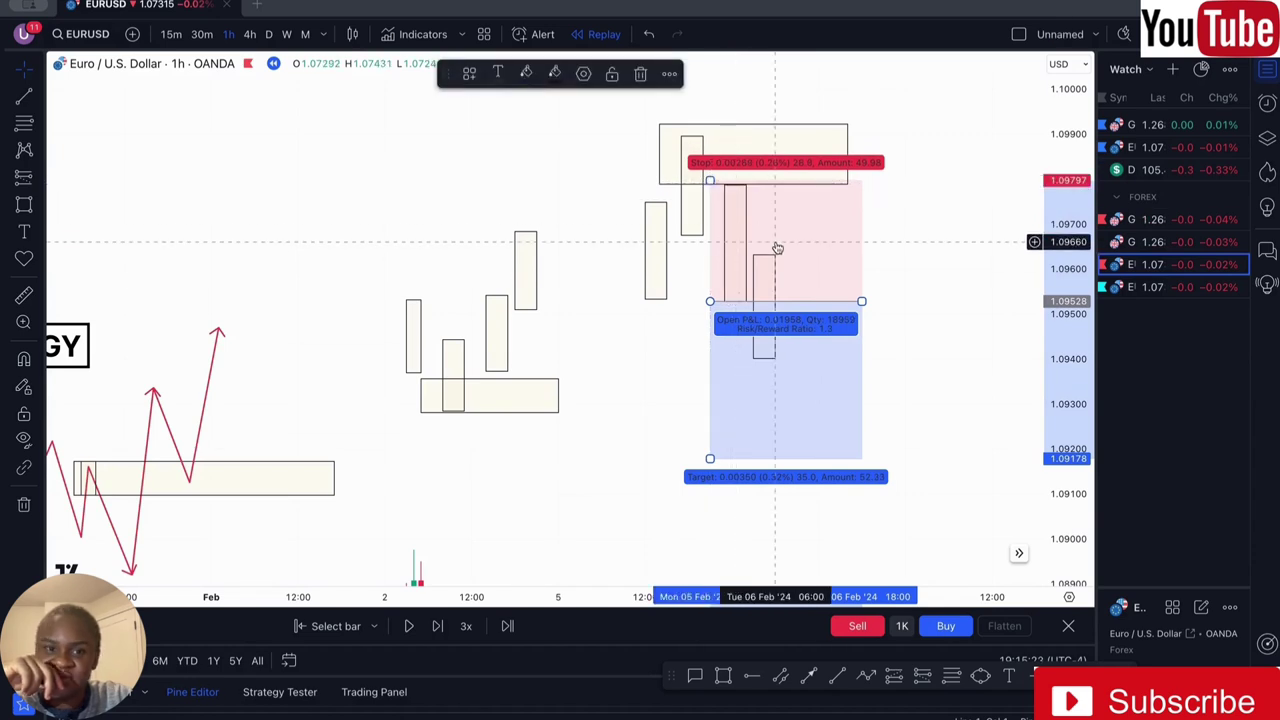
{"action": "left_click", "coordinate": [640, 73]}
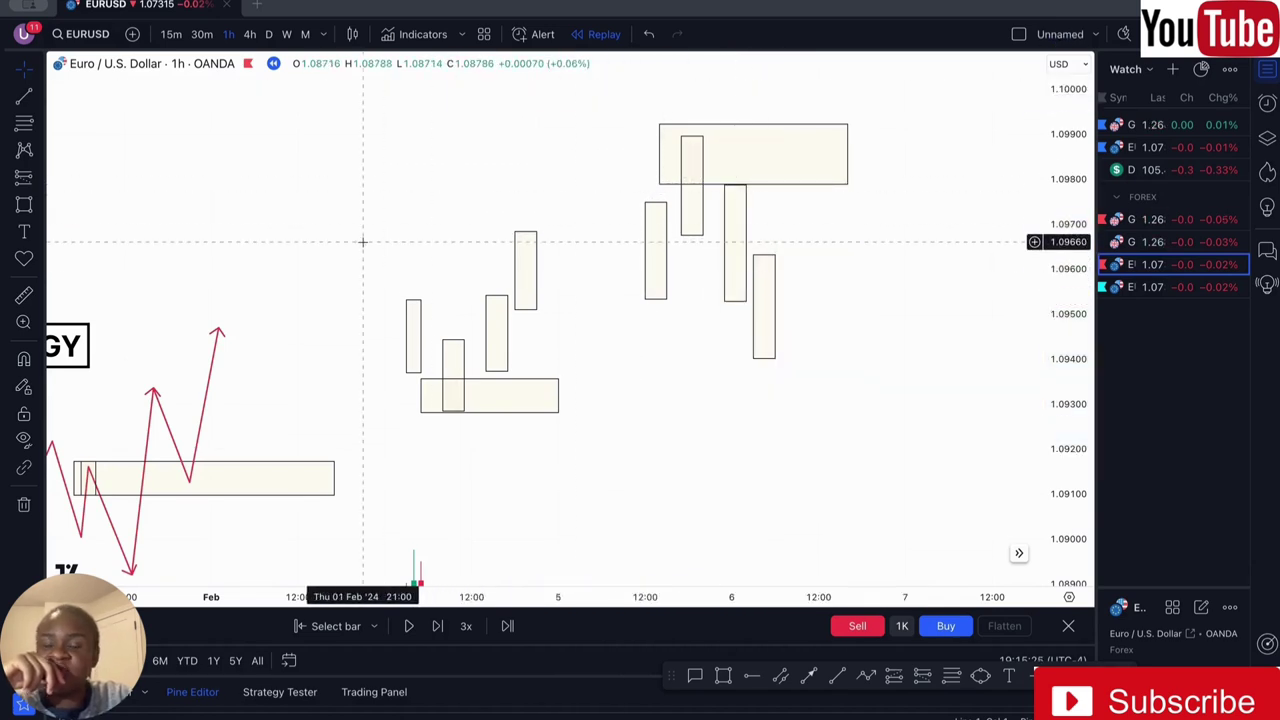
Draw a trend line at 1.09081 from the 24 Jan swing high to the candle breaking it, and apply the 1hr BOS template.
{"action": "left_click_drag", "start_coordinate": [363, 240], "coordinate": [707, 188]}
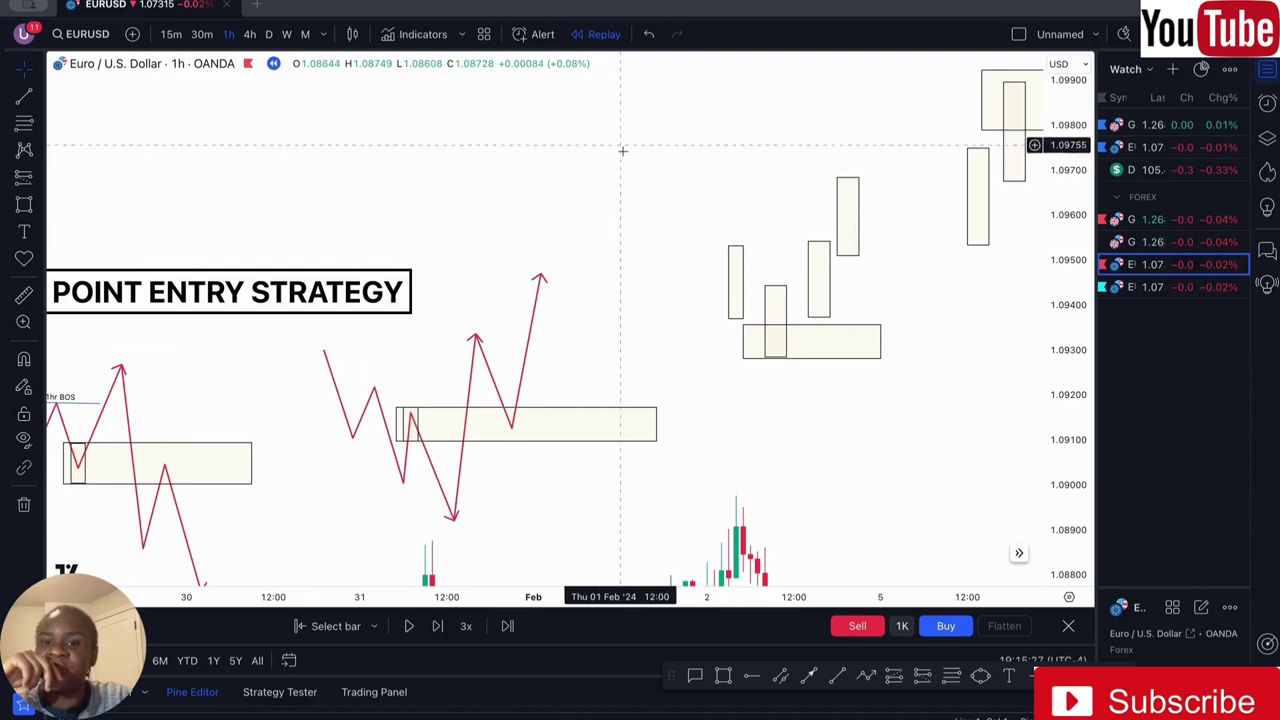
{"action": "left_click_drag", "start_coordinate": [433, 193], "coordinate": [608, 57]}
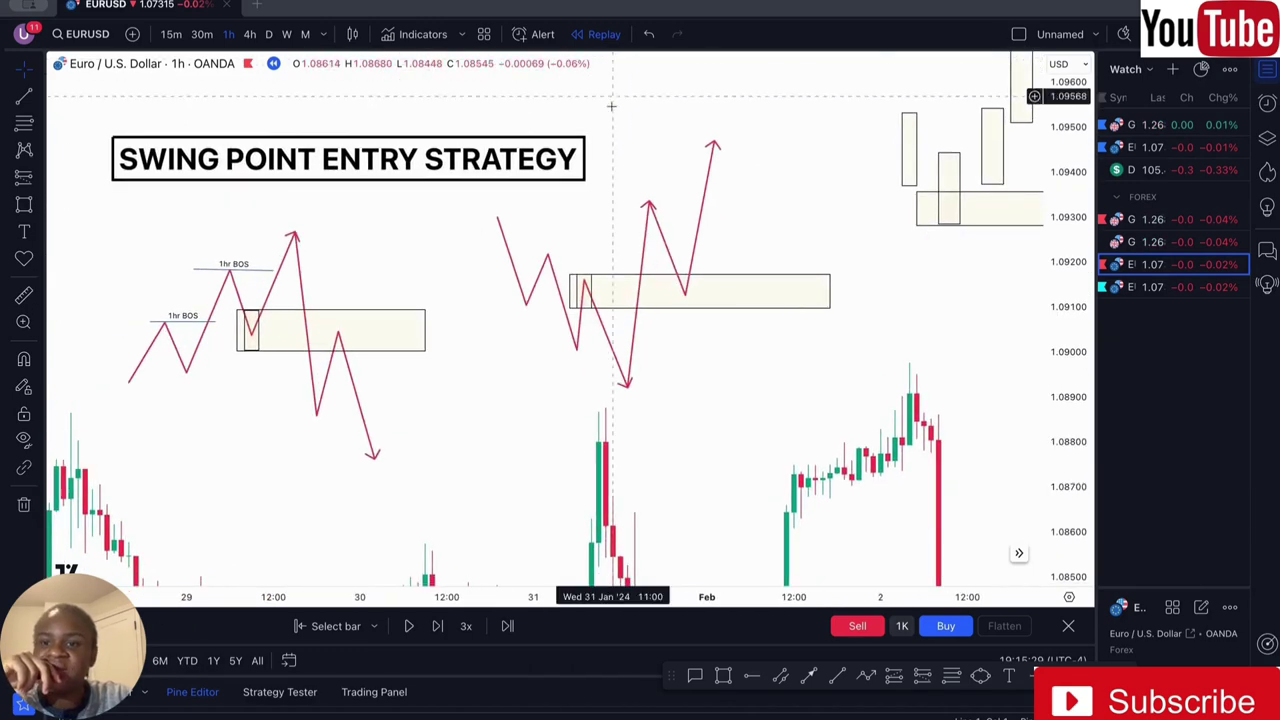
{"action": "left_click_drag", "start_coordinate": [360, 437], "coordinate": [458, 227]}
{"action": "left_click_drag", "start_coordinate": [374, 401], "coordinate": [660, 300]}
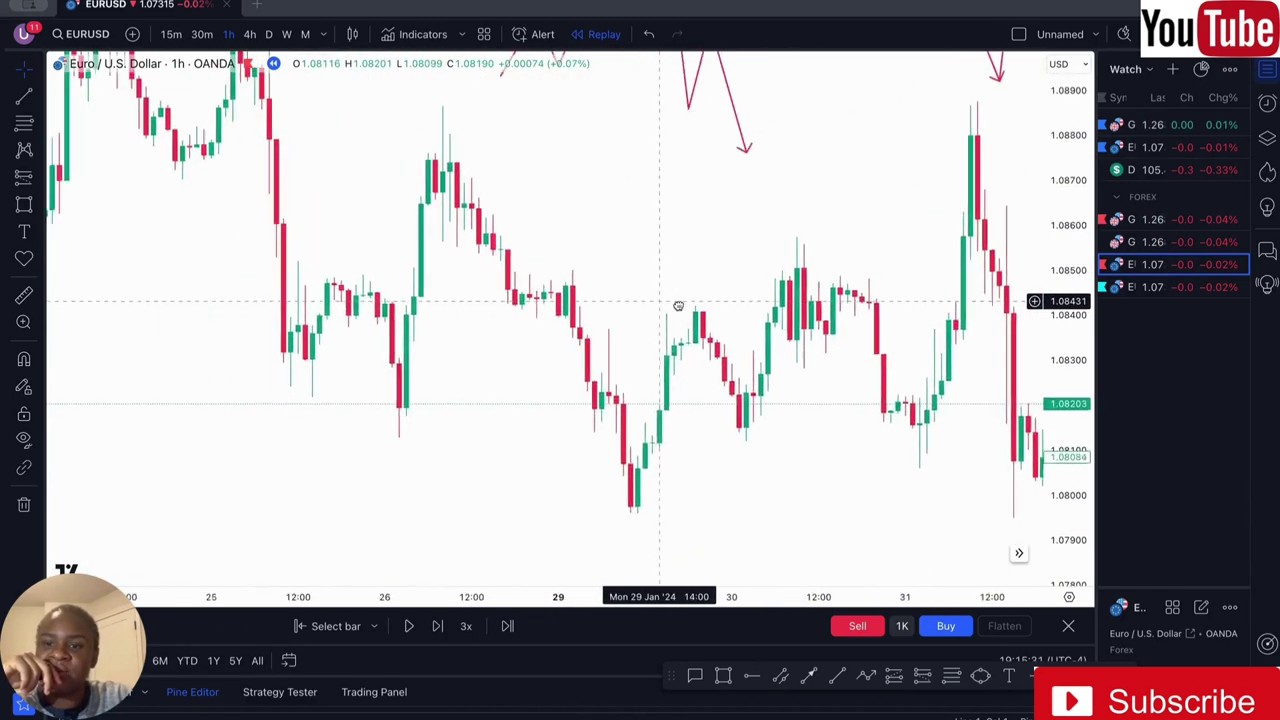
{"action": "left_click_drag", "start_coordinate": [337, 366], "coordinate": [656, 549]}
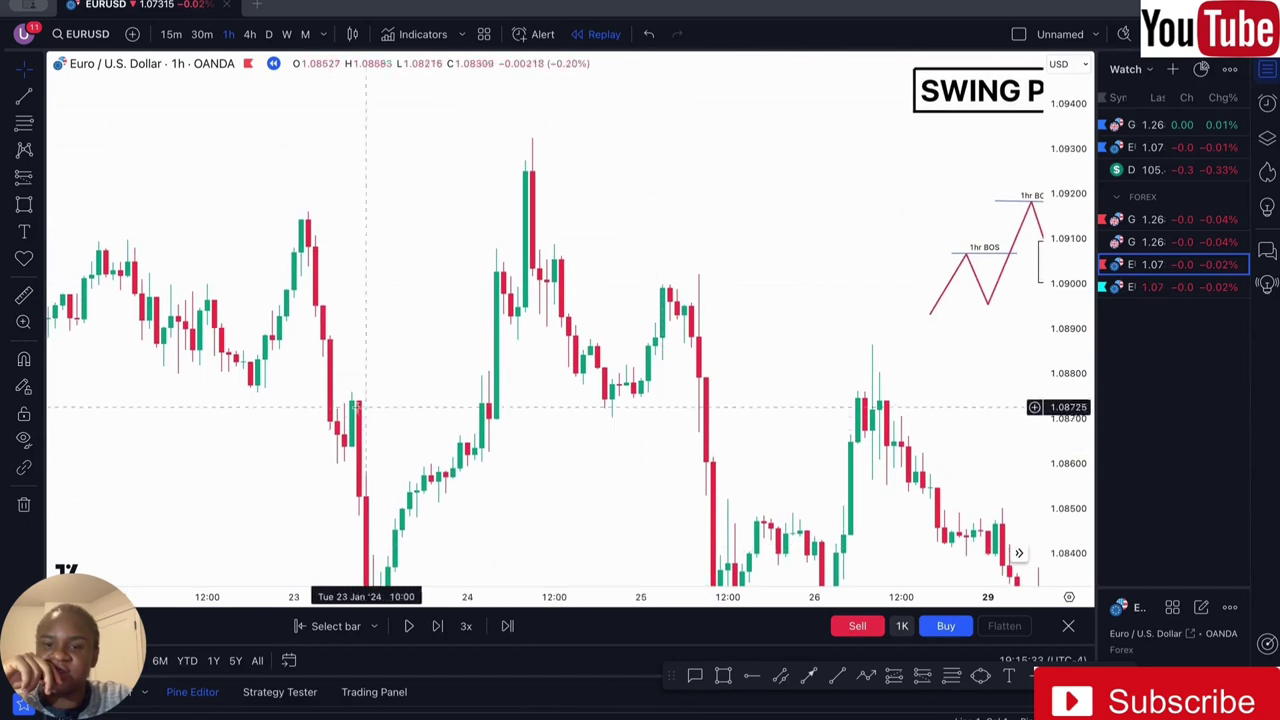
{"action": "scroll", "coordinate": [363, 411], "scroll_direction": "down", "scroll_amount": 2}
{"action": "scroll", "coordinate": [376, 394], "scroll_direction": "up", "scroll_amount": 5}
{"action": "left_click_drag", "start_coordinate": [376, 394], "coordinate": [652, 375]}
{"action": "left_click", "coordinate": [837, 675]}
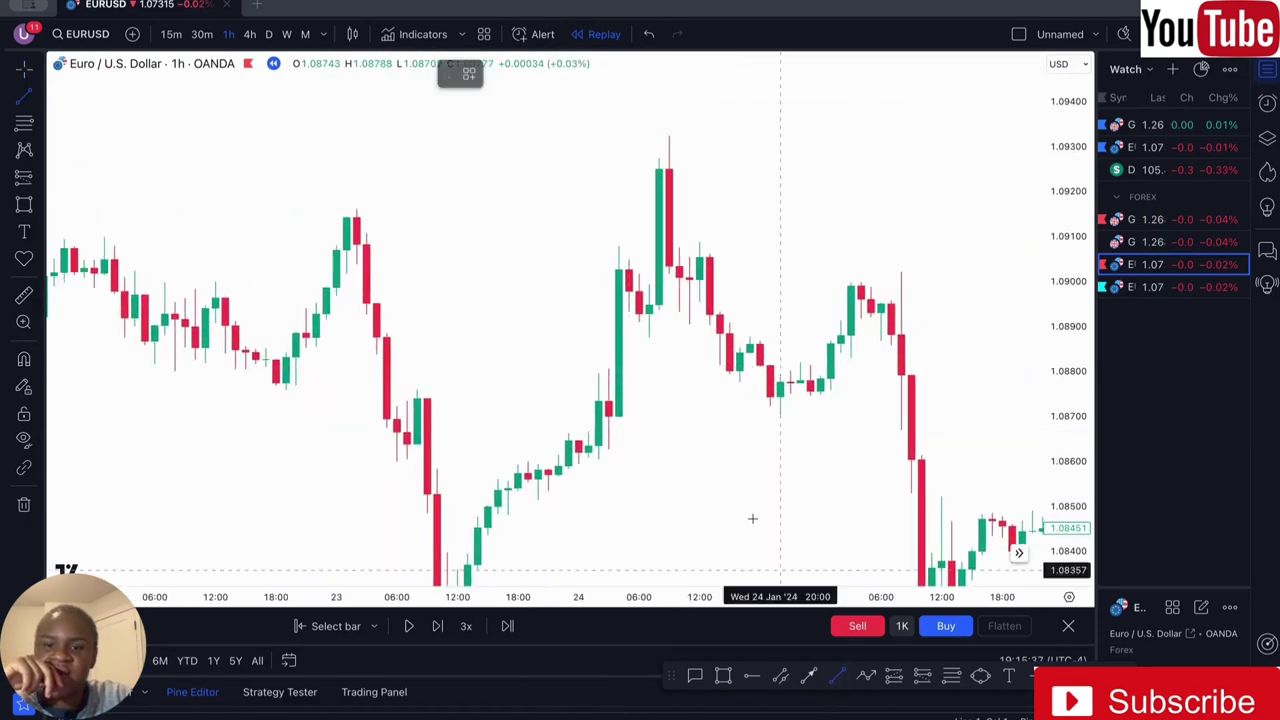
{"action": "left_click", "coordinate": [597, 244]}
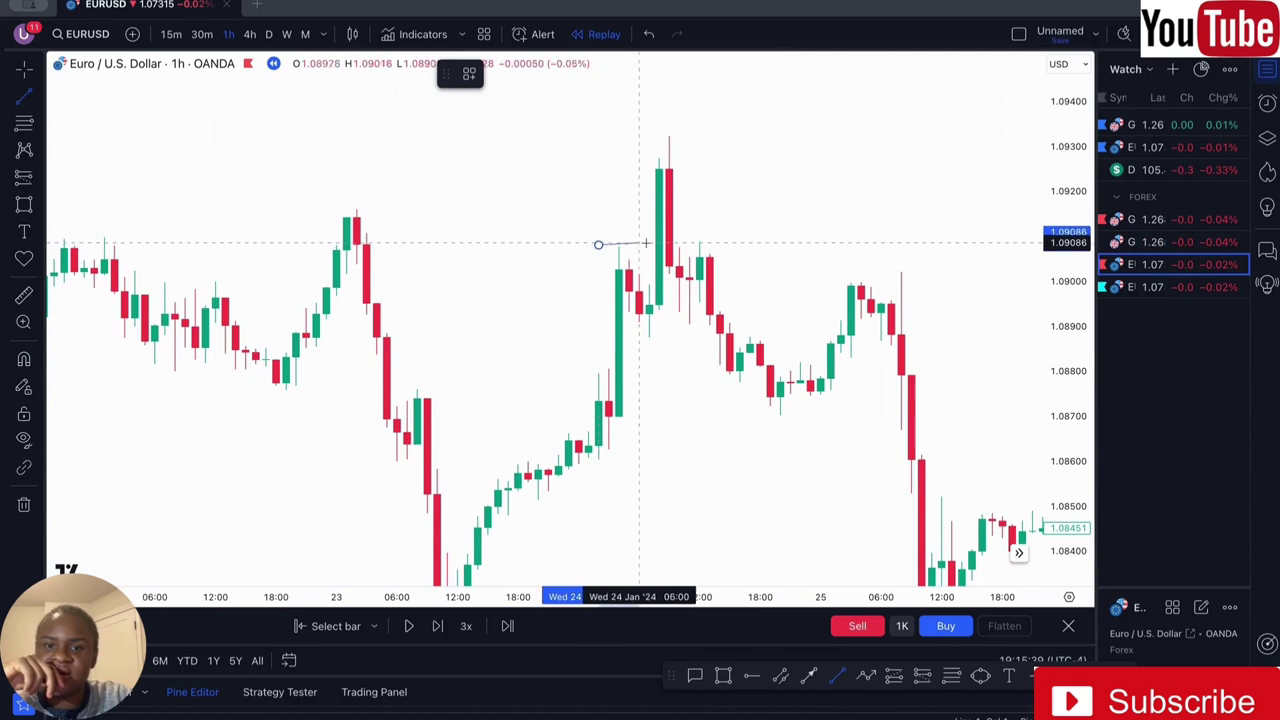
{"action": "left_click", "coordinate": [660, 244]}
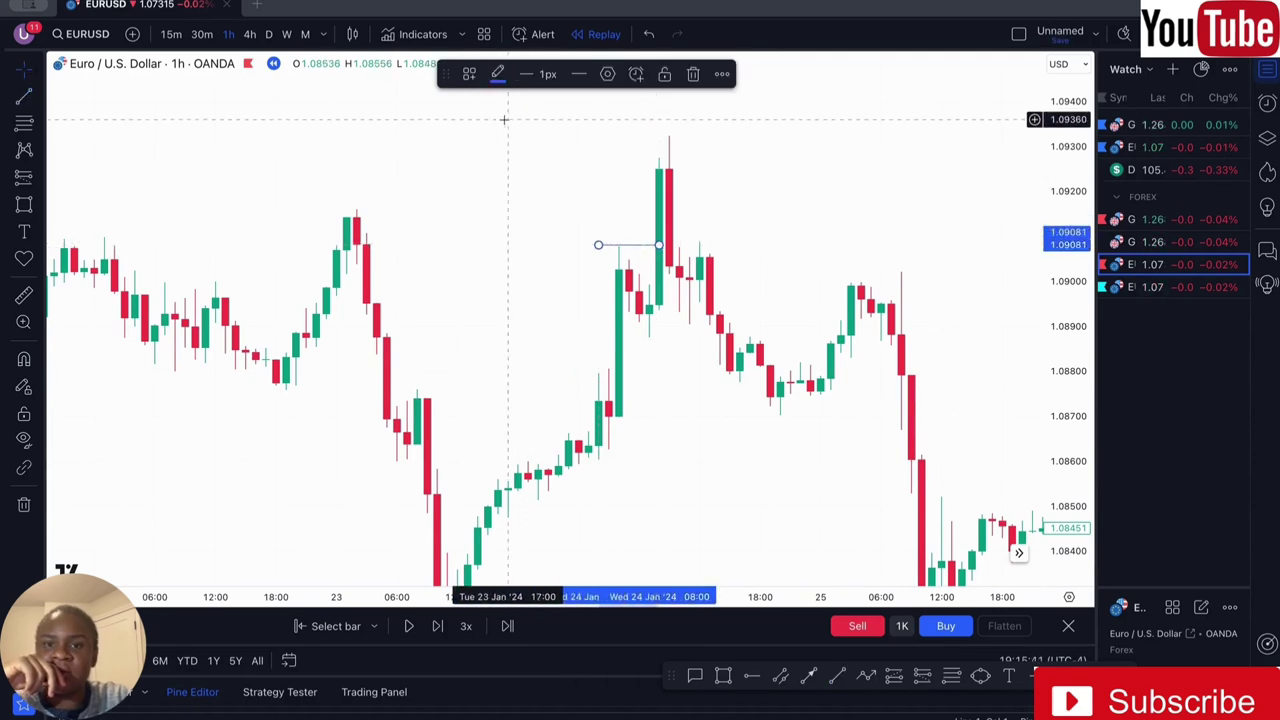
{"action": "left_click", "coordinate": [468, 73]}
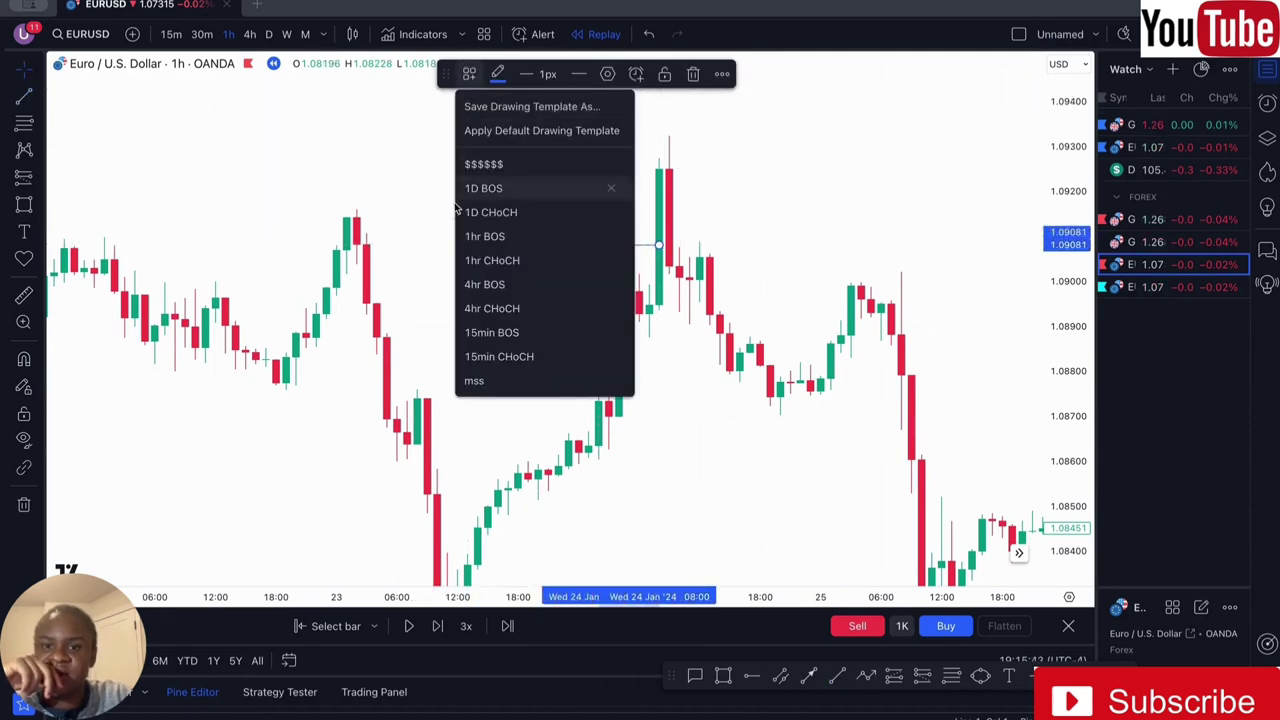
{"action": "left_click", "coordinate": [484, 237]}
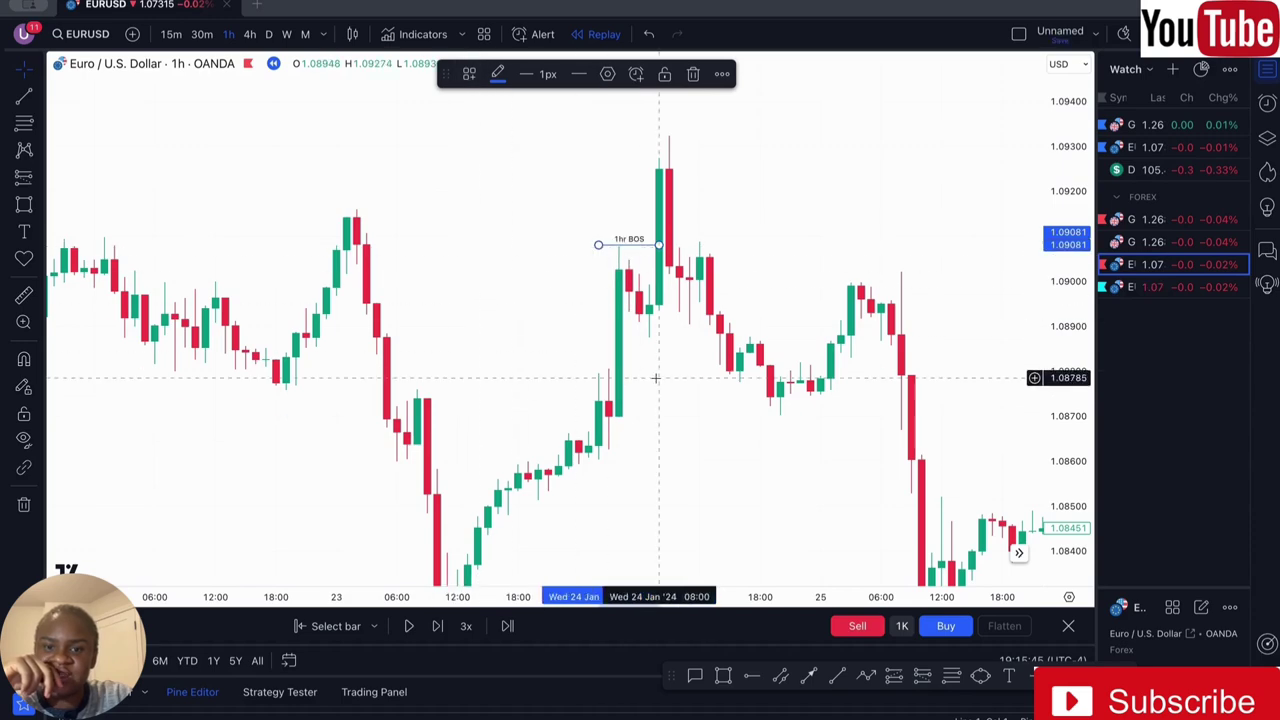
Draw a trend line at about 1.0888 under the 24 Jan swing low, from 06:00 to 14:00, and apply the mss template.
{"action": "scroll", "coordinate": [659, 368], "scroll_direction": "up", "scroll_amount": 5}
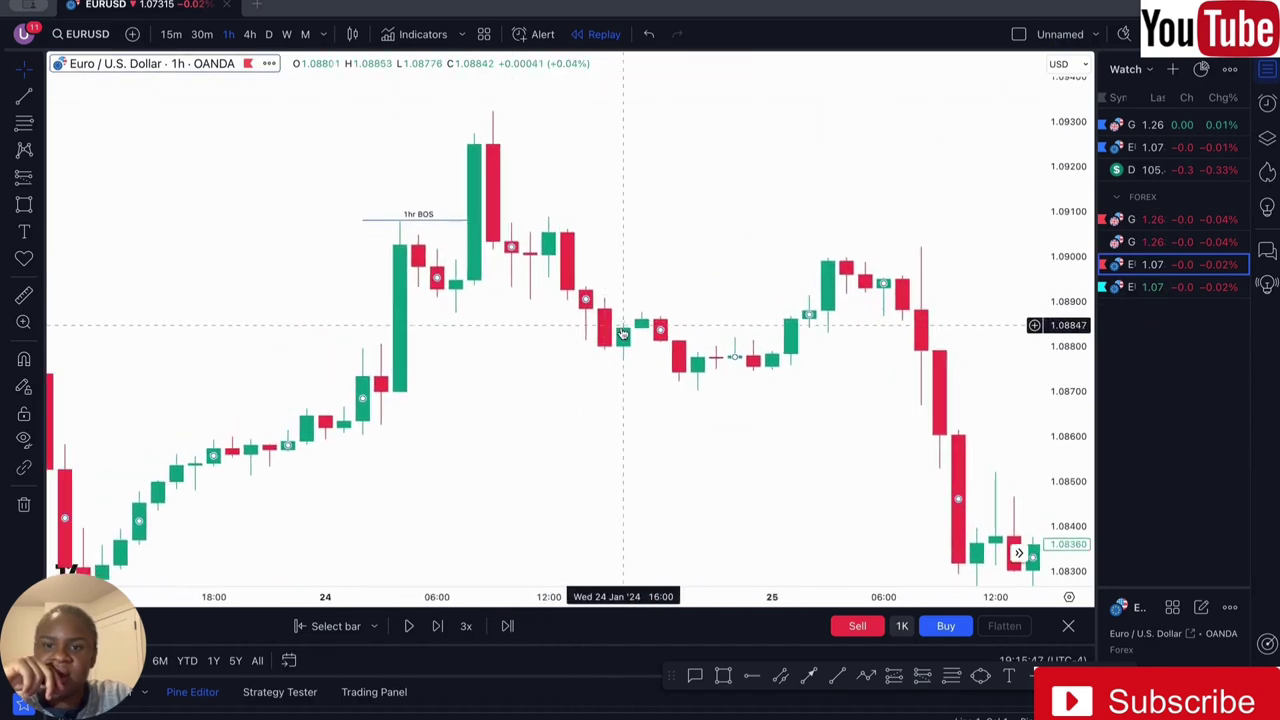
{"action": "left_click", "coordinate": [838, 678]}
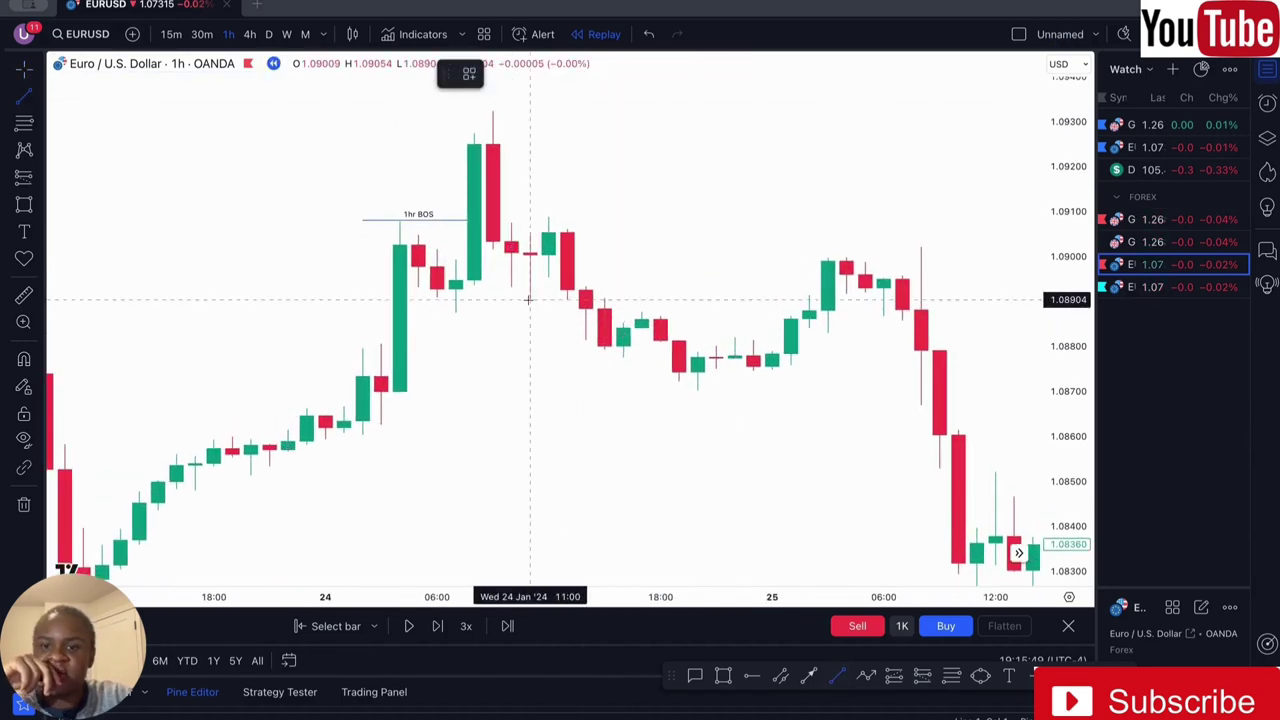
{"action": "left_click", "coordinate": [437, 313]}
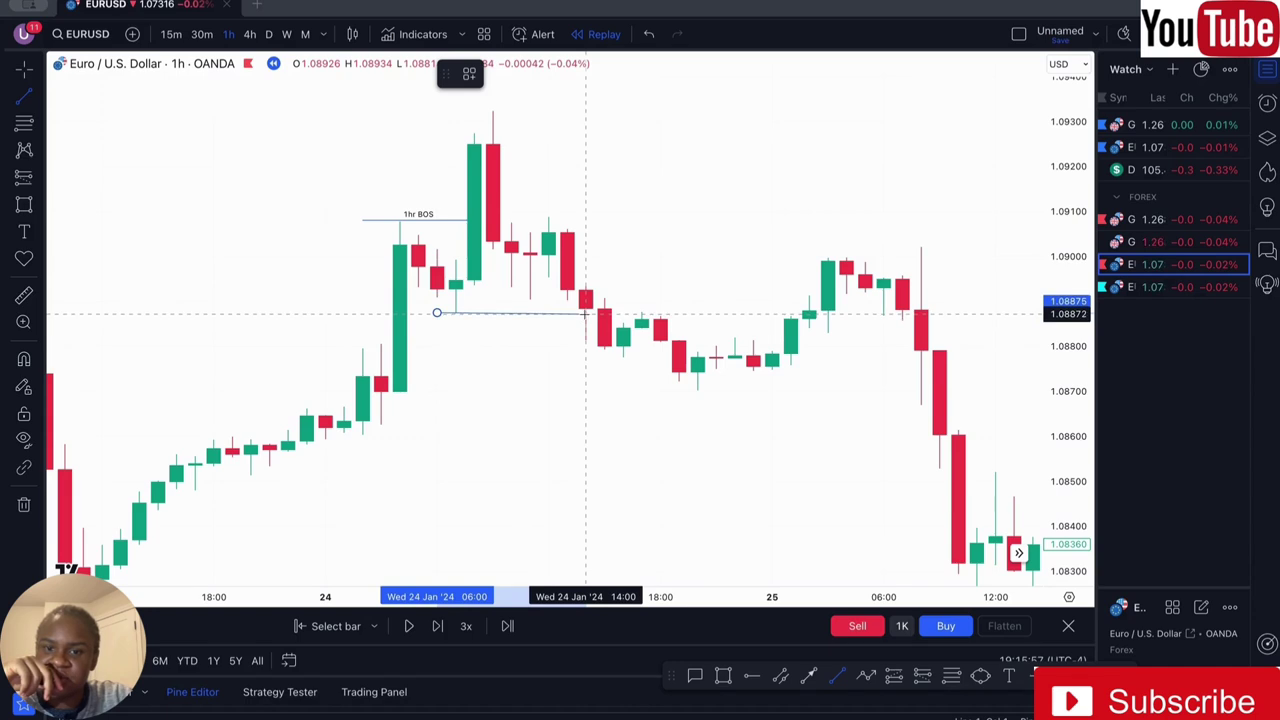
{"action": "left_click", "coordinate": [586, 313]}
{"action": "left_click", "coordinate": [469, 74]}
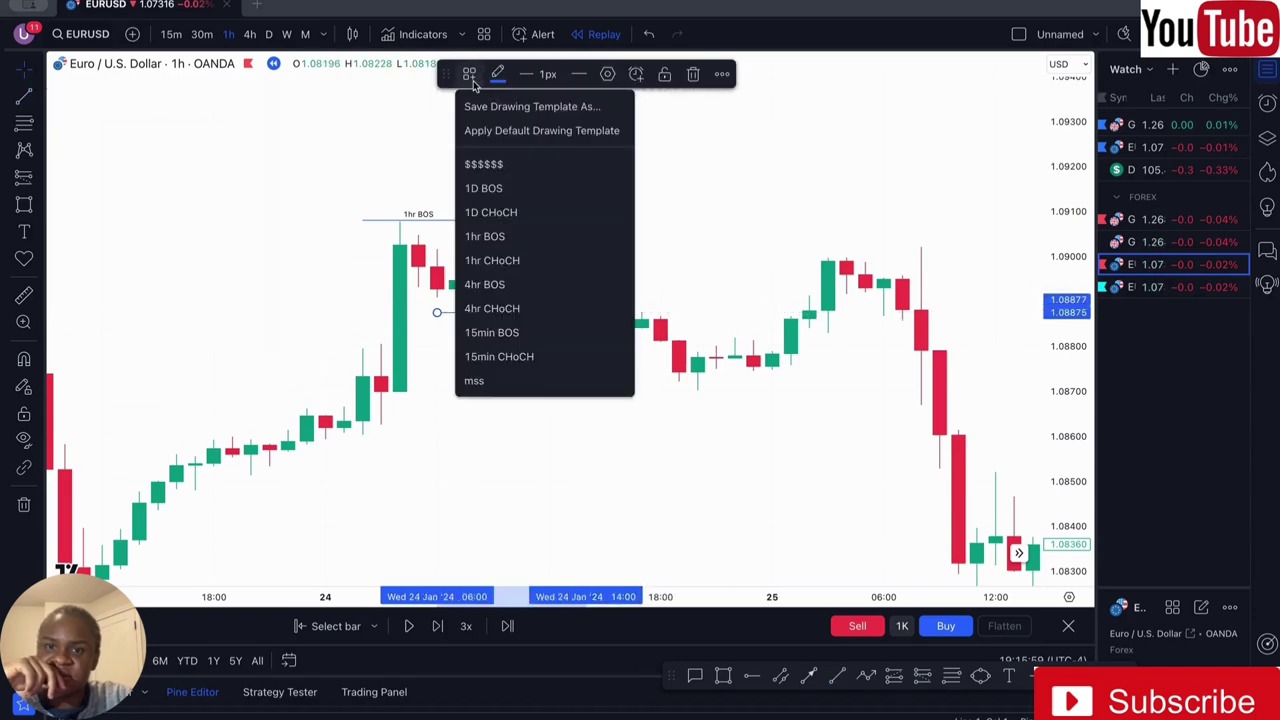
{"action": "left_click", "coordinate": [500, 380]}
Draw a zone rectangle over the broken swing low from 1.08992 to 1.08874, spanning 24 Jan 05:00 to 25 Jan 13:00.
{"action": "left_click_drag", "start_coordinate": [610, 257], "coordinate": [500, 257]}
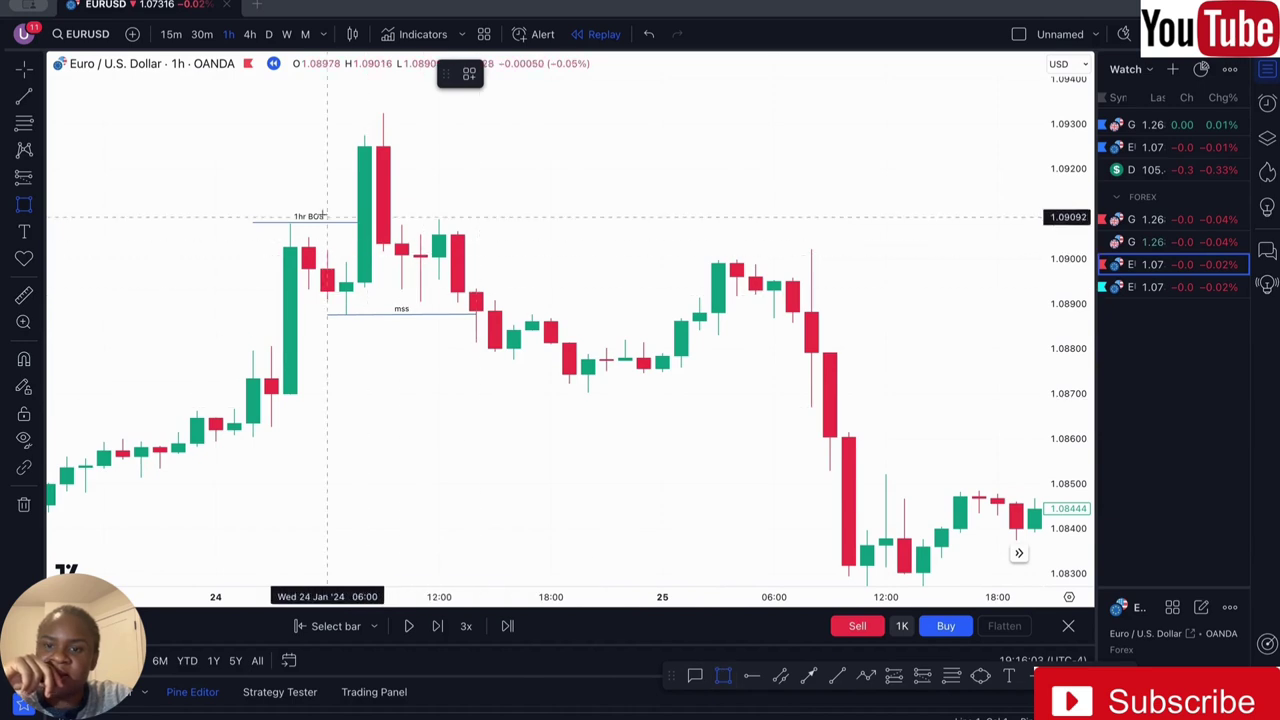
{"action": "left_click", "coordinate": [309, 262]}
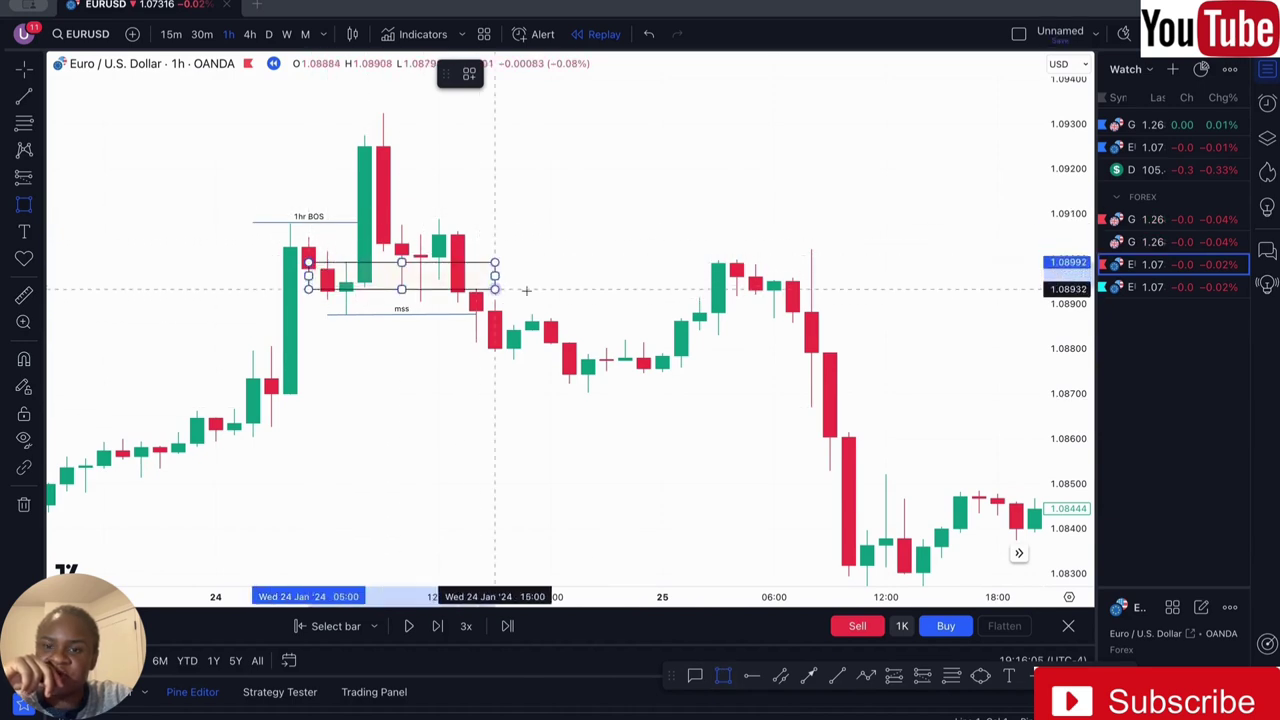
{"action": "left_click", "coordinate": [904, 315]}
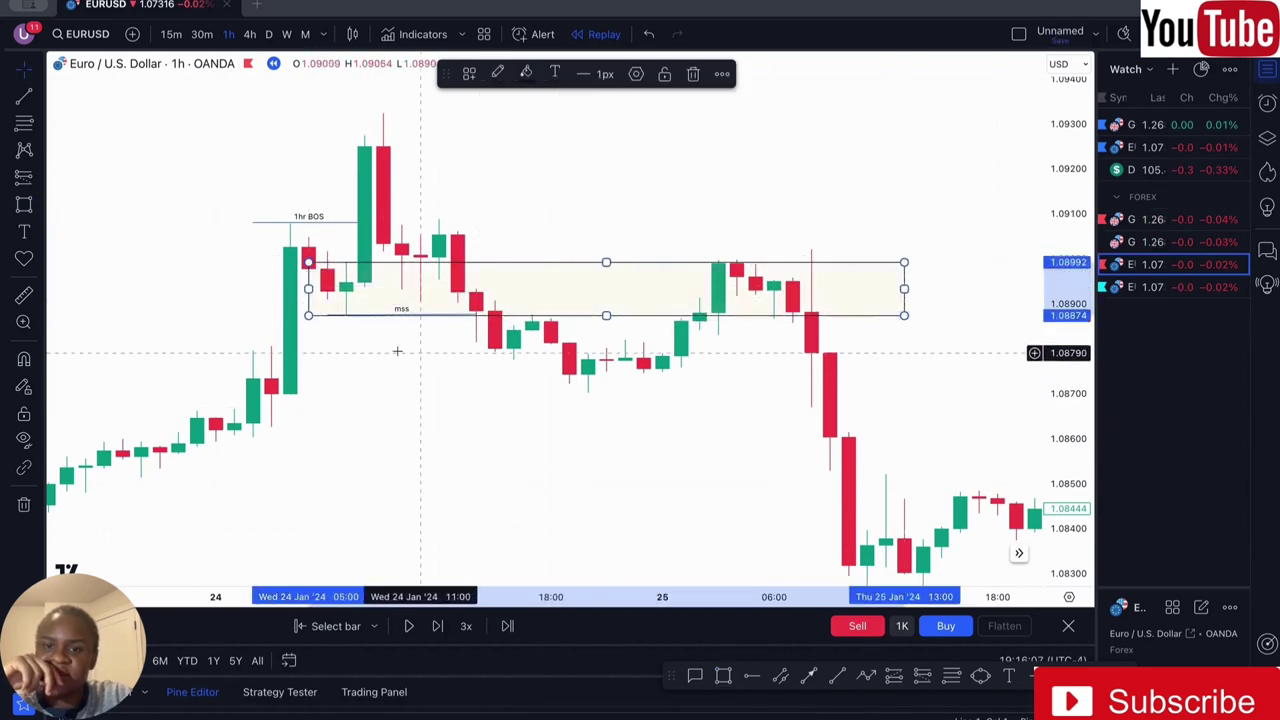
Draw a dashed line at about 1.0837 from 29 Jan 05:00 across the wick high to the rising candle that breaks it.
{"action": "scroll", "coordinate": [795, 404], "scroll_direction": "down", "scroll_amount": 5}
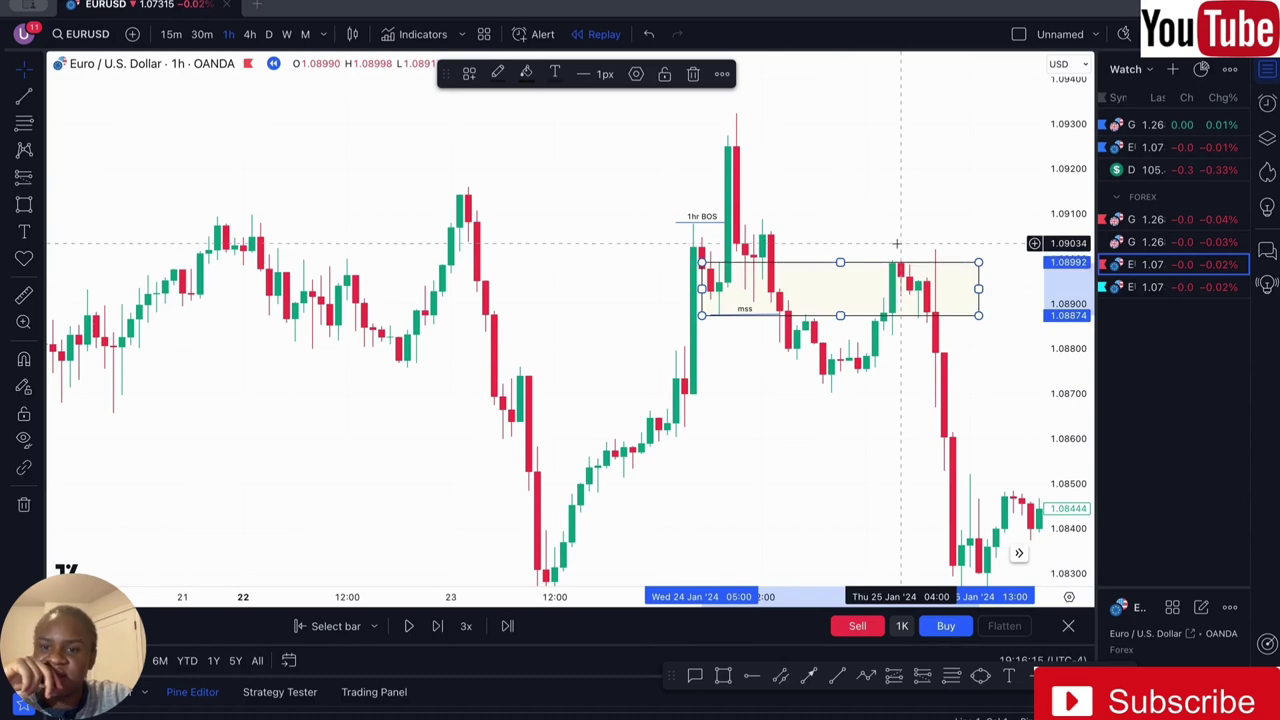
{"action": "left_click_drag", "start_coordinate": [943, 245], "coordinate": [620, 400]}
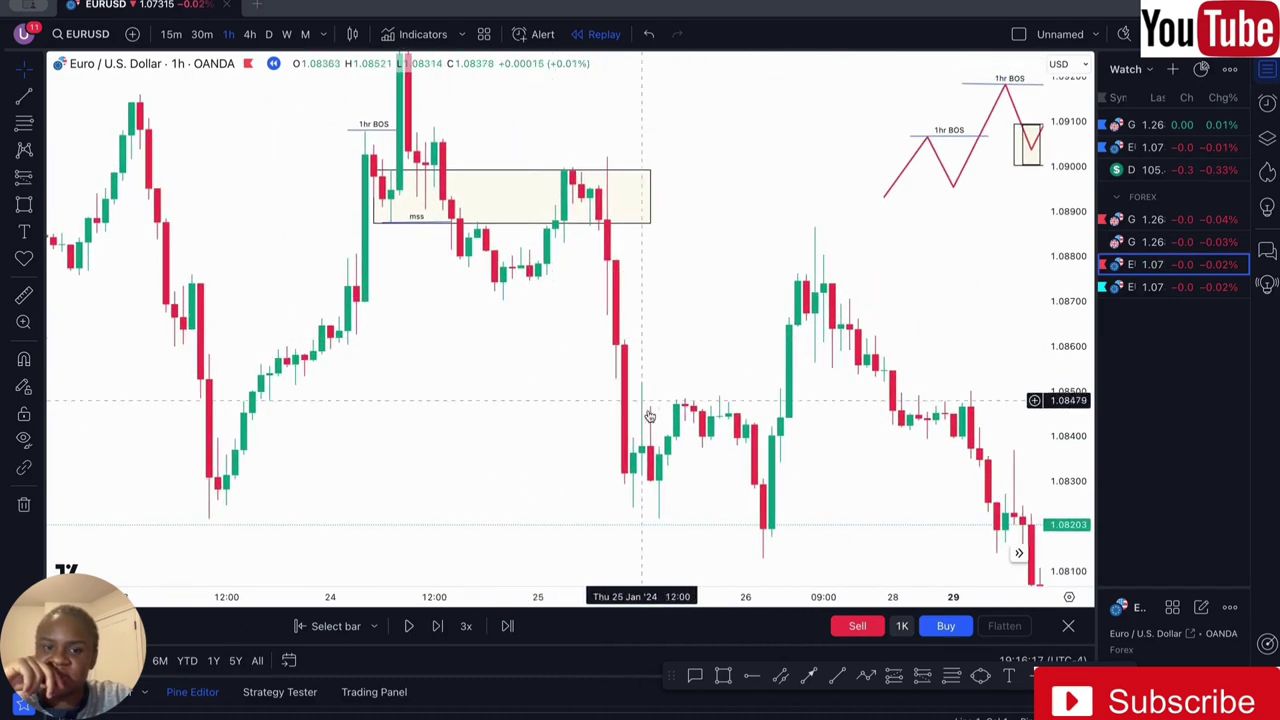
{"action": "left_click_drag", "start_coordinate": [497, 393], "coordinate": [931, 454]}
{"action": "left_click_drag", "start_coordinate": [280, 386], "coordinate": [130, 343]}
{"action": "scroll", "coordinate": [471, 340], "scroll_direction": "right", "scroll_amount": 15}
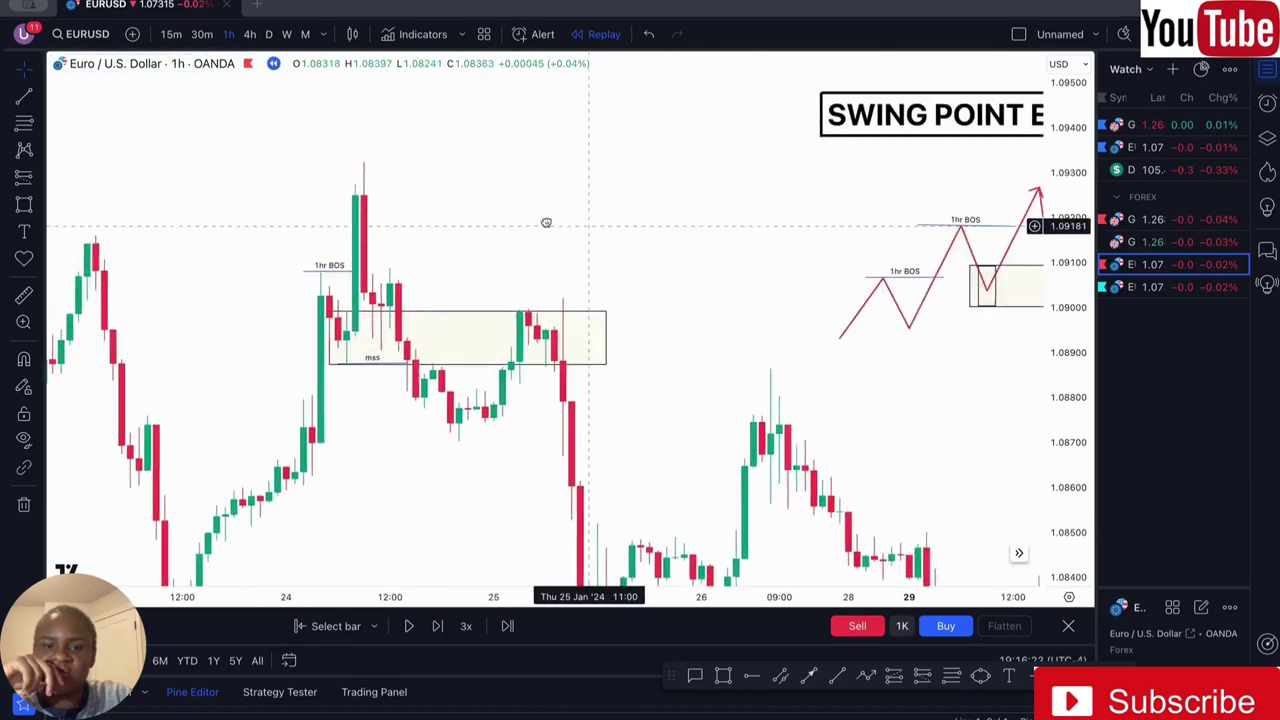
{"action": "left_click_drag", "start_coordinate": [573, 449], "coordinate": [346, 239]}
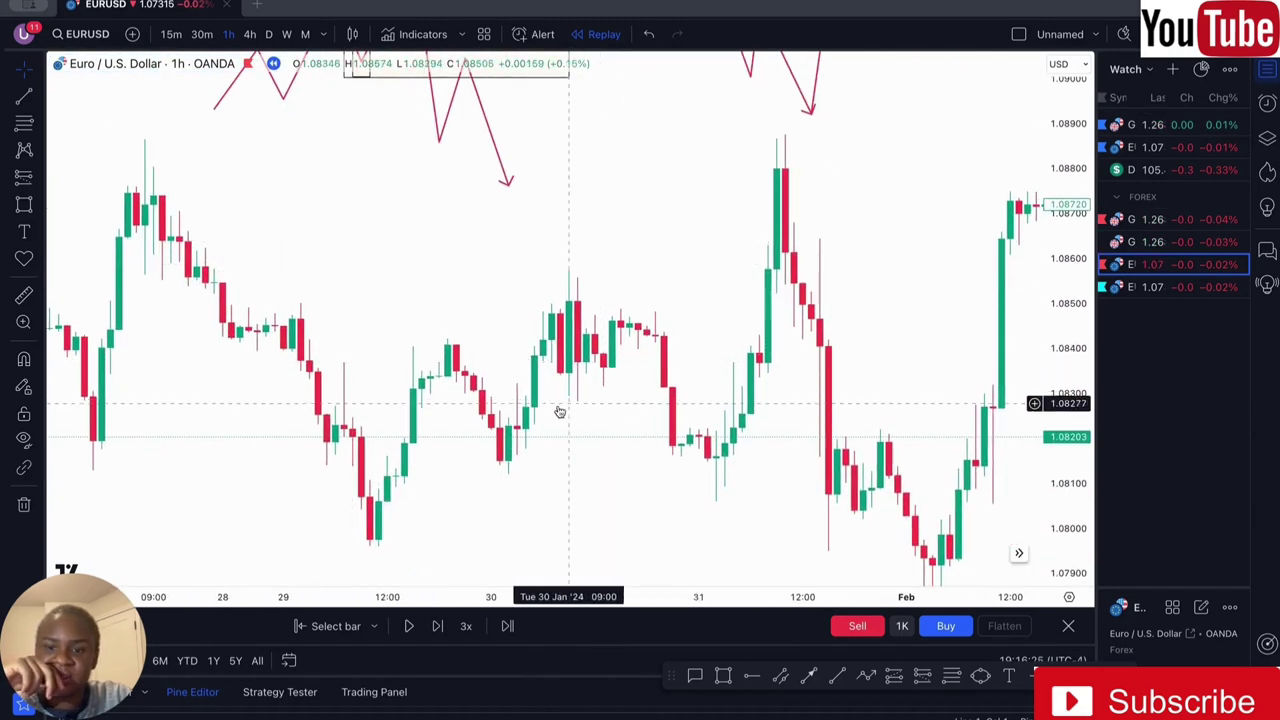
{"action": "left_click_drag", "start_coordinate": [560, 405], "coordinate": [524, 329]}
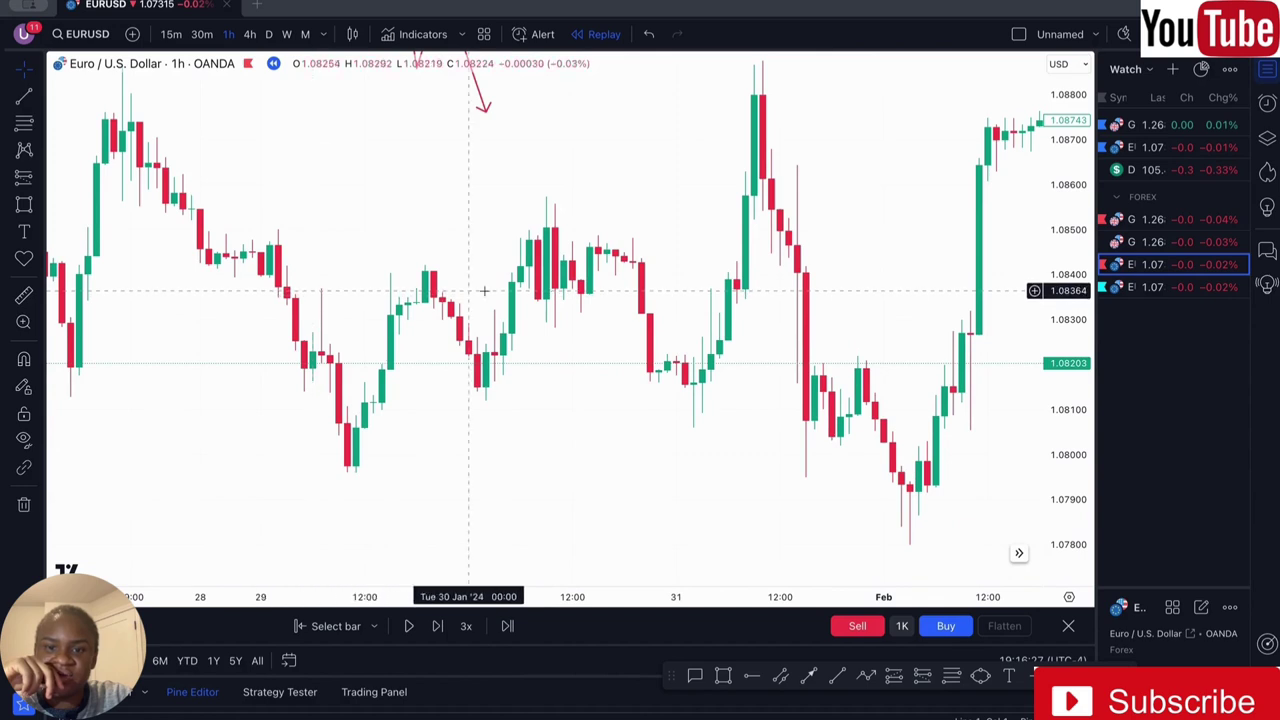
{"action": "left_click_drag", "start_coordinate": [491, 351], "coordinate": [493, 360]}
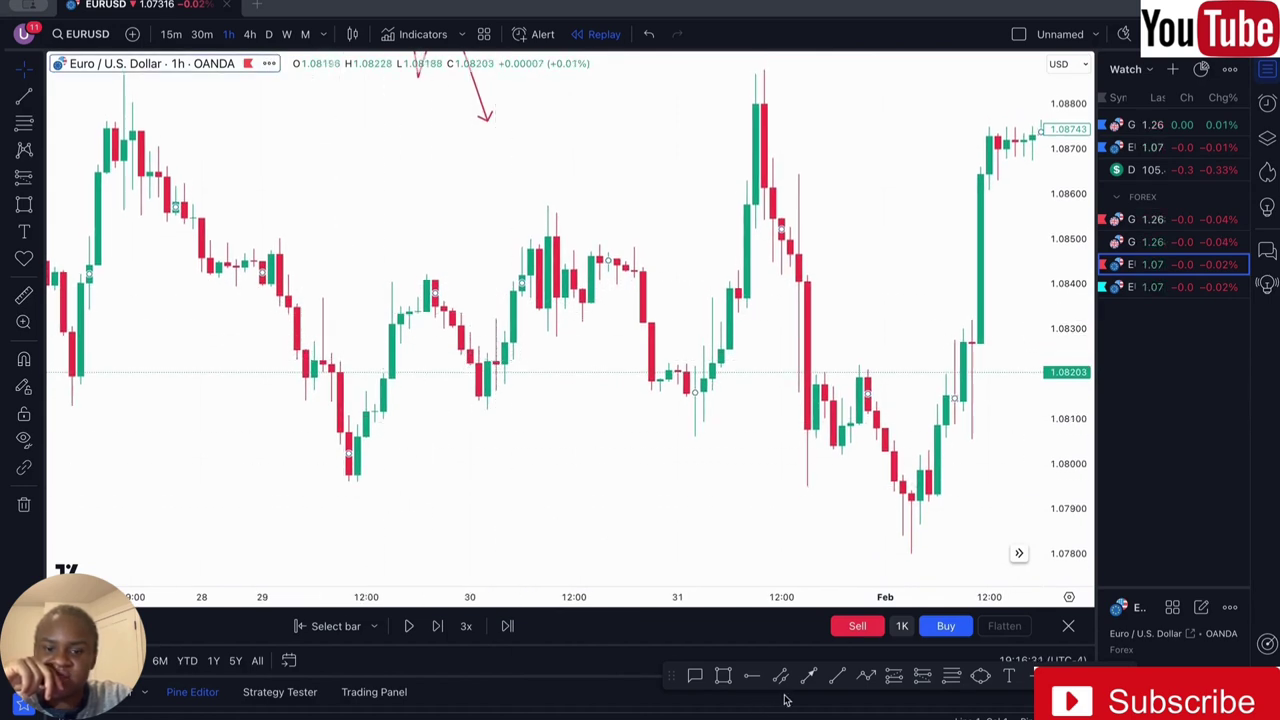
{"action": "left_click", "coordinate": [812, 679]}
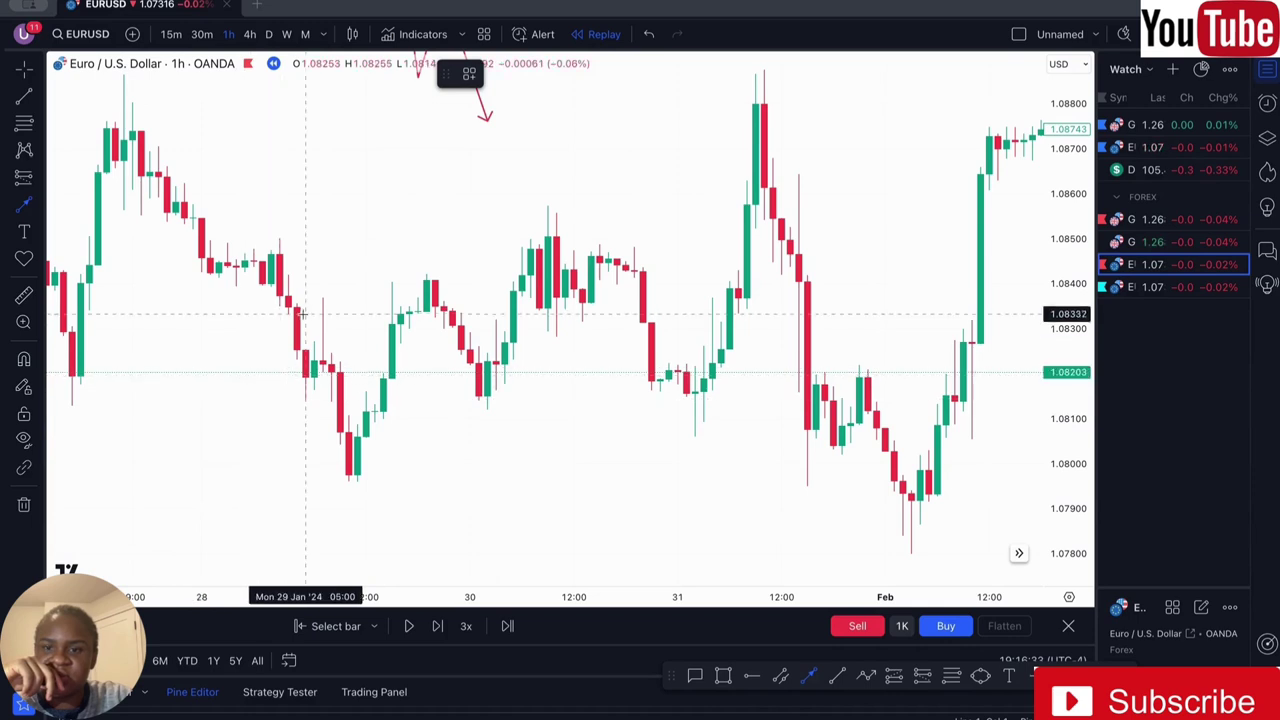
{"action": "left_click", "coordinate": [305, 297]}
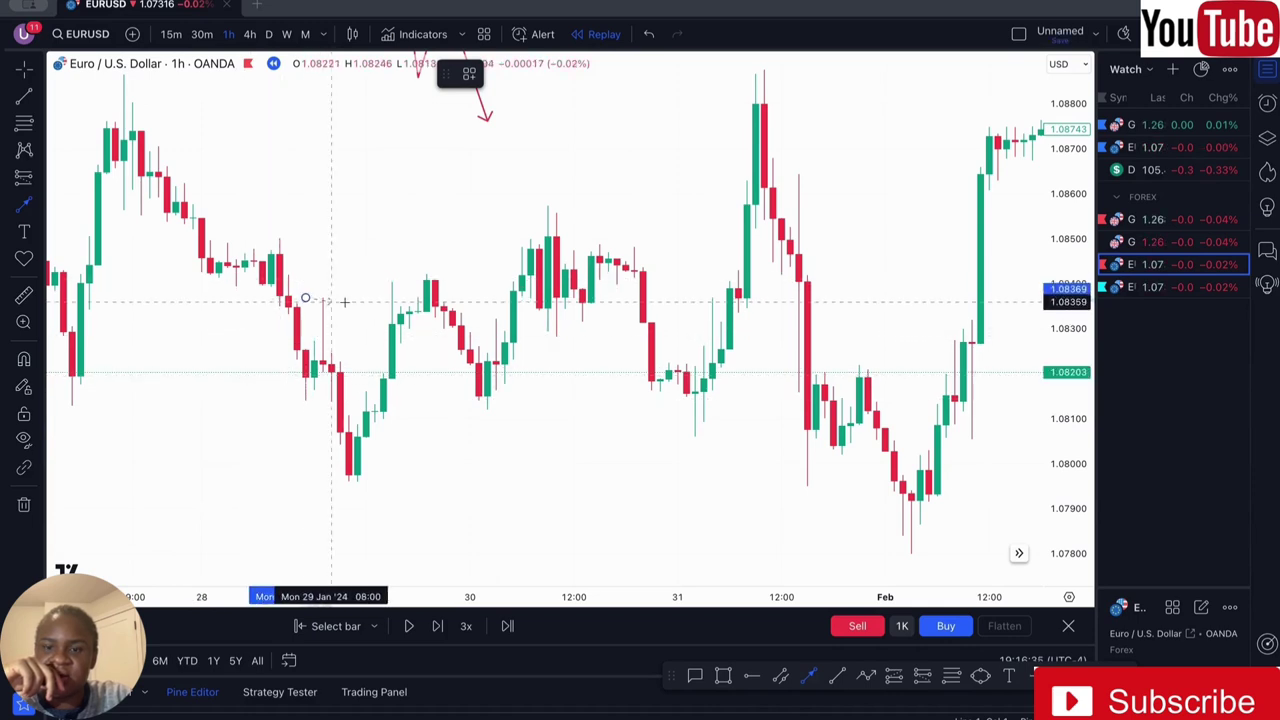
{"action": "left_click", "coordinate": [427, 297]}
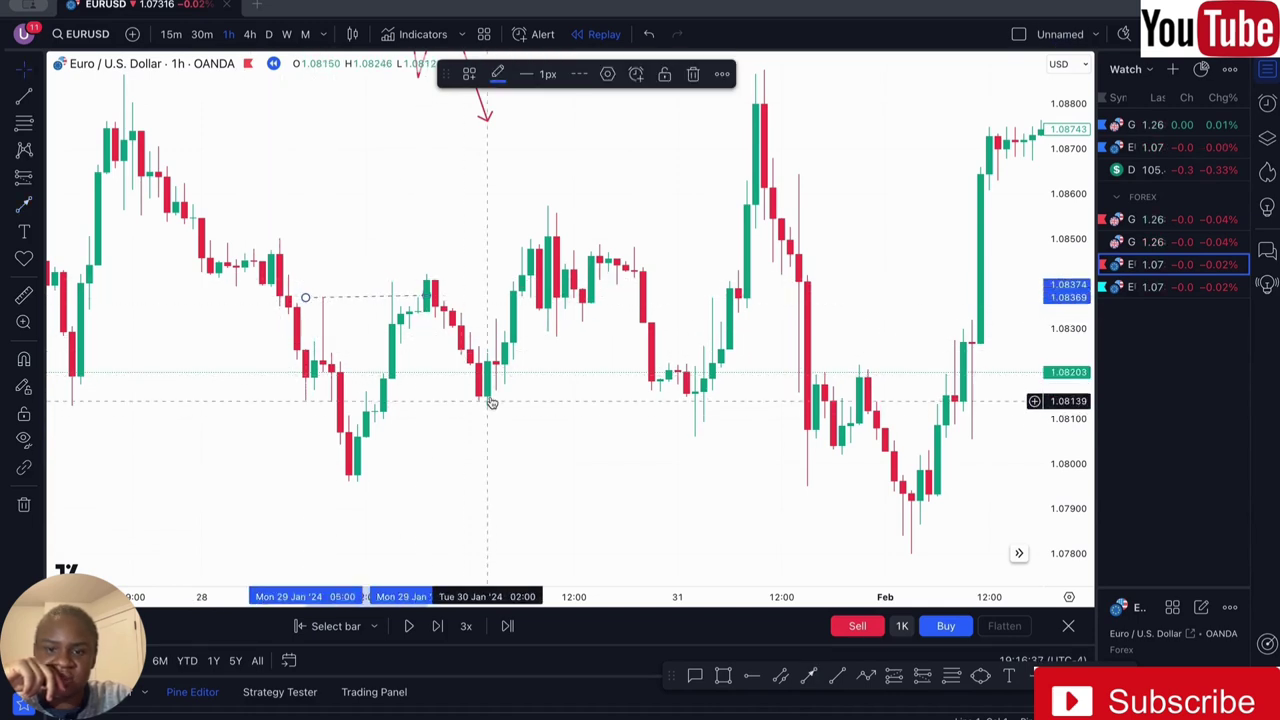
Draw a zone rectangle below the dashed line from 1.08369 to about 1.0820, spanning 29 Jan 02:00 to 31 Jan 13:00.
{"action": "left_click_drag", "start_coordinate": [452, 435], "coordinate": [490, 459]}
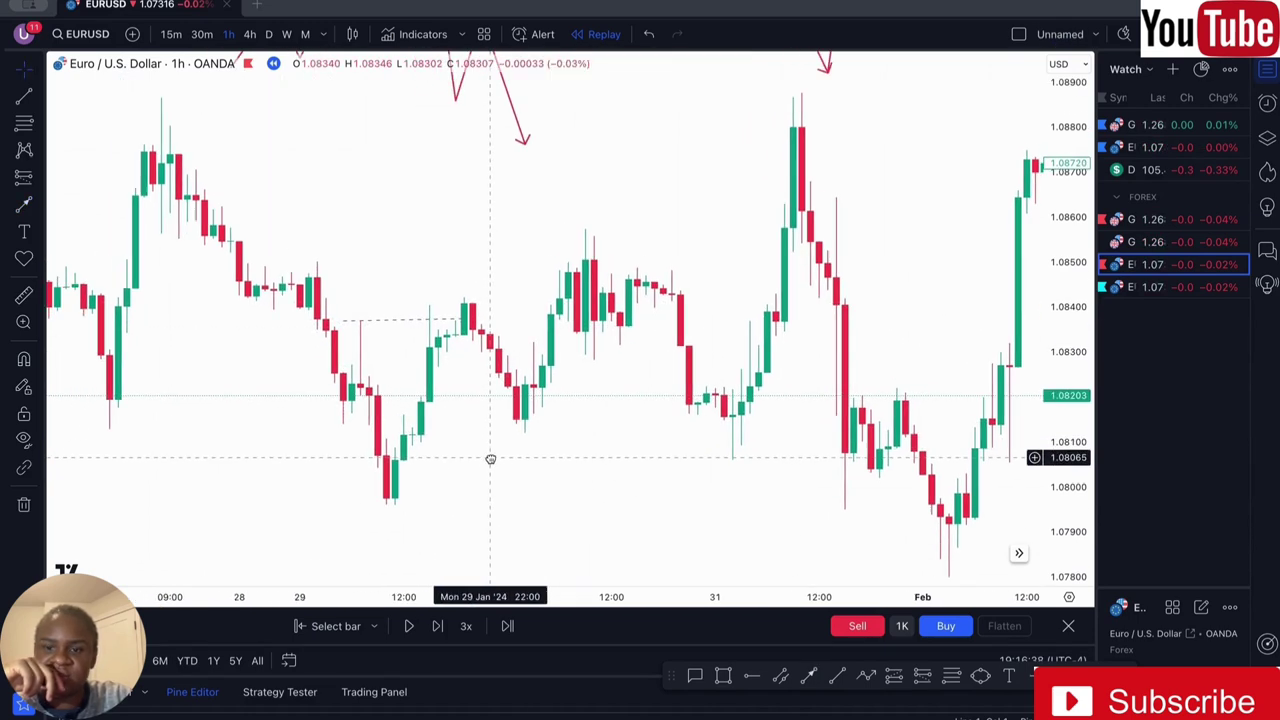
{"action": "left_click", "coordinate": [724, 677]}
{"action": "left_click", "coordinate": [318, 322]}
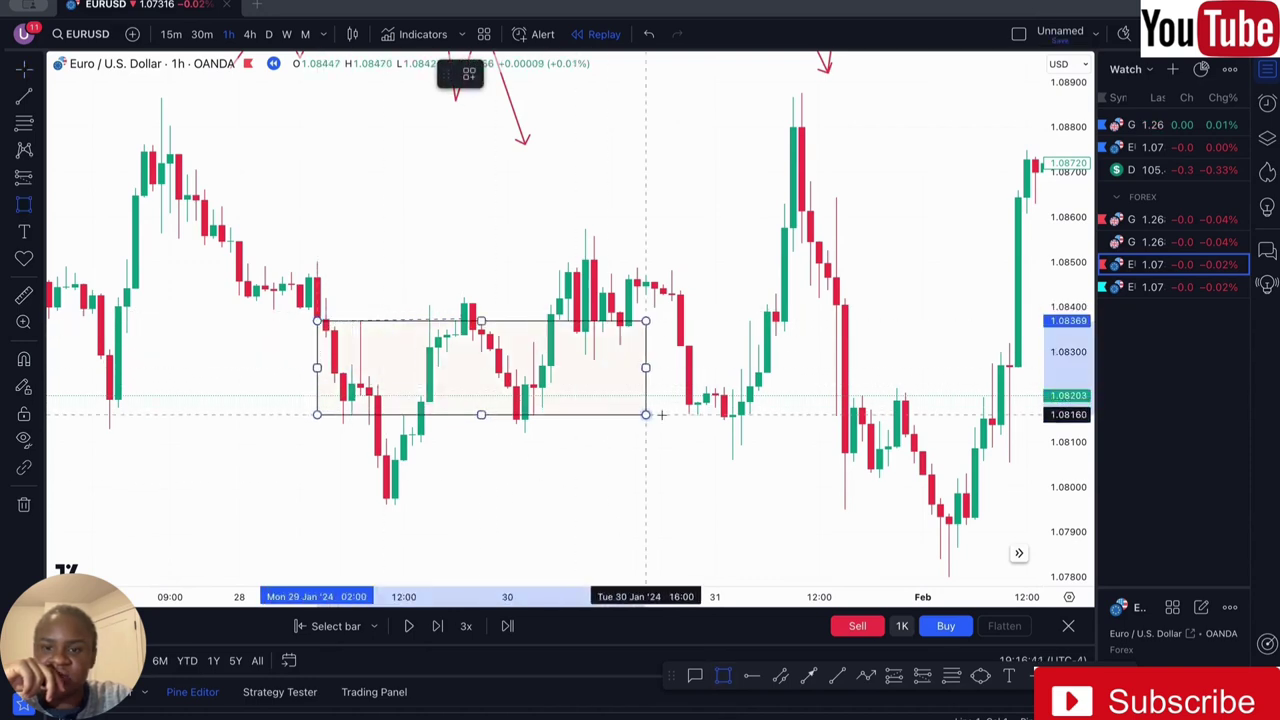
{"action": "left_click", "coordinate": [826, 395]}
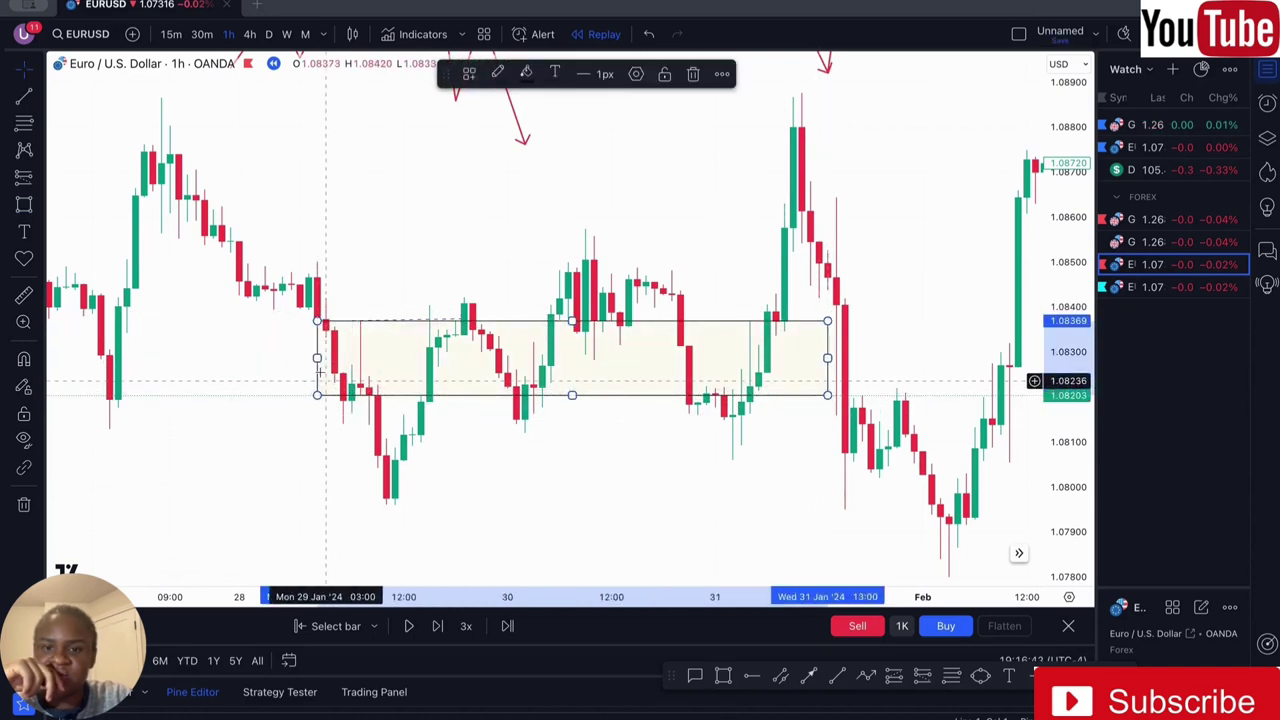